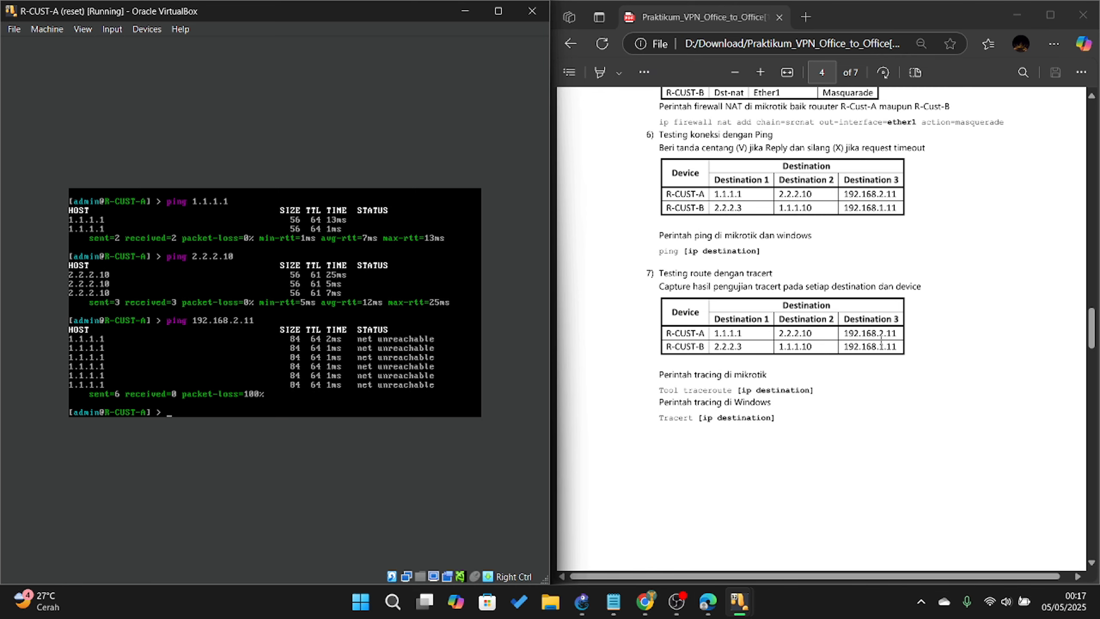
Review the lab module's section 8 on setting up the PPTP VPN server on router R-CUST-A
{"action": "scroll", "coordinate": [868, 342], "scroll_direction": "down", "scroll_amount": 10}
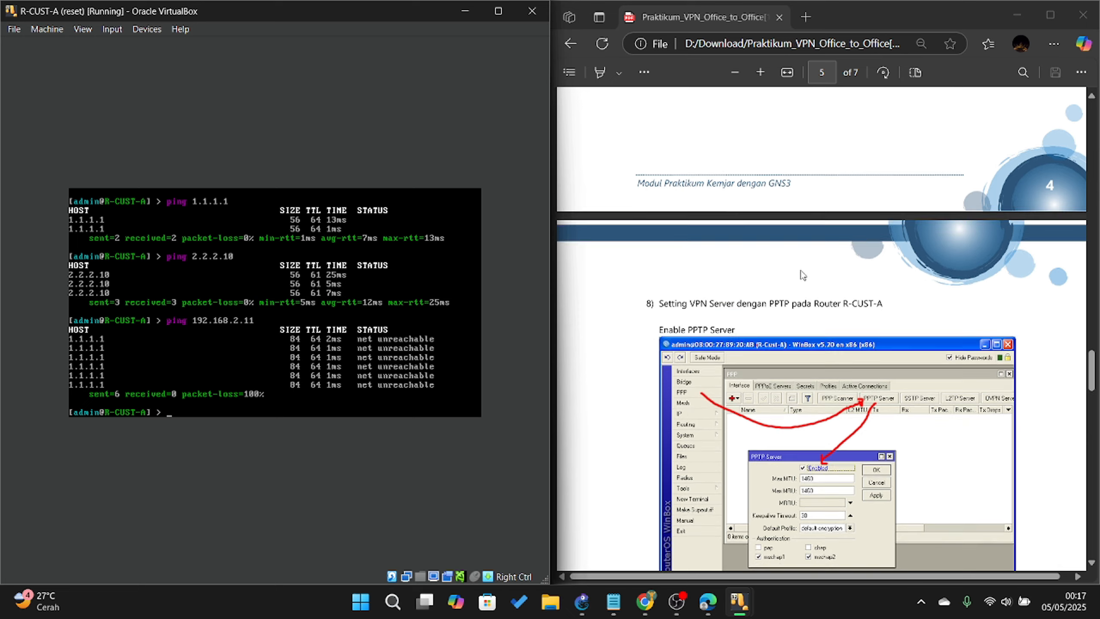
{"action": "scroll", "coordinate": [775, 321], "scroll_direction": "down", "scroll_amount": 4}
{"action": "scroll", "coordinate": [790, 299], "scroll_direction": "up", "scroll_amount": 3}
{"action": "scroll", "coordinate": [810, 265], "scroll_direction": "down", "scroll_amount": 2}
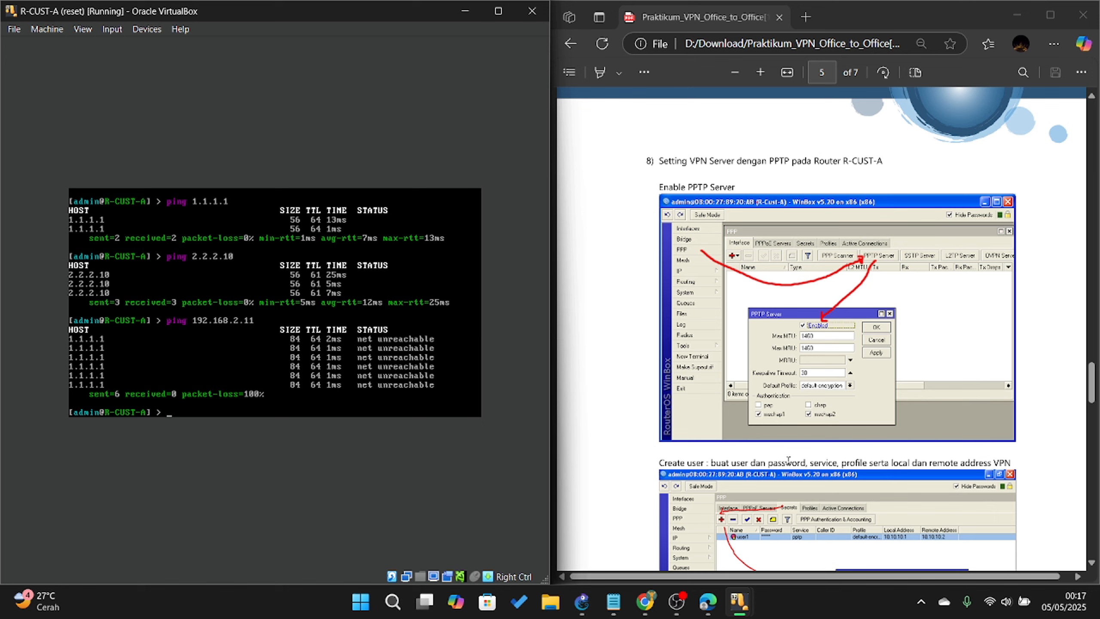
Switch to the PC-A1 virtual machine and close its Local Area Connection Status and Network Connections windows
{"action": "mouse_move", "coordinate": [746, 589]}
{"action": "left_click", "coordinate": [795, 541]}
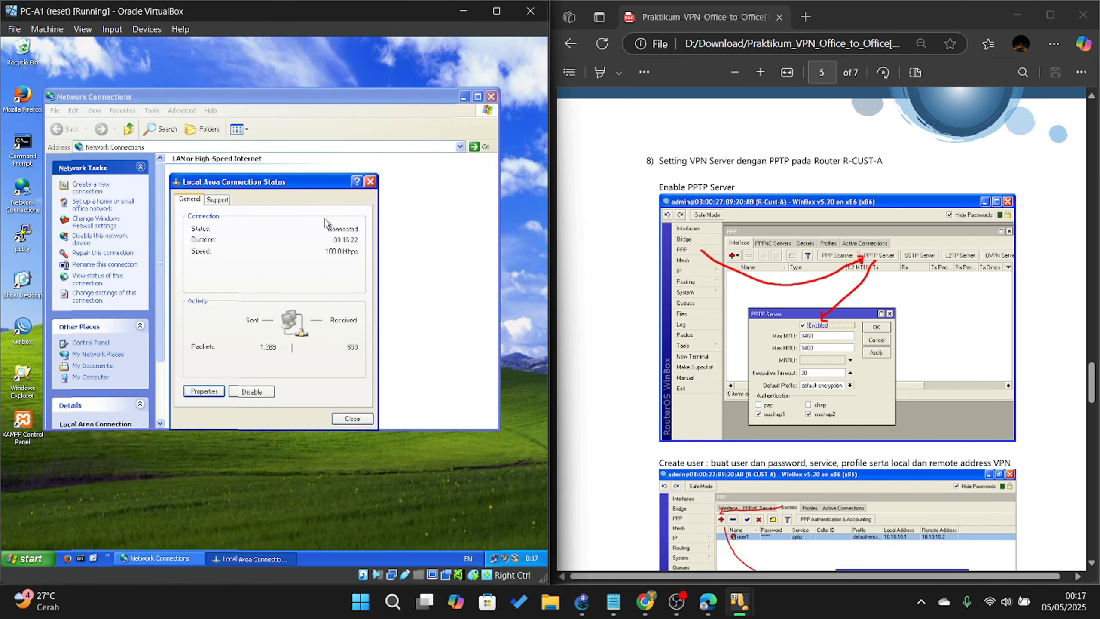
{"action": "left_click", "coordinate": [370, 181]}
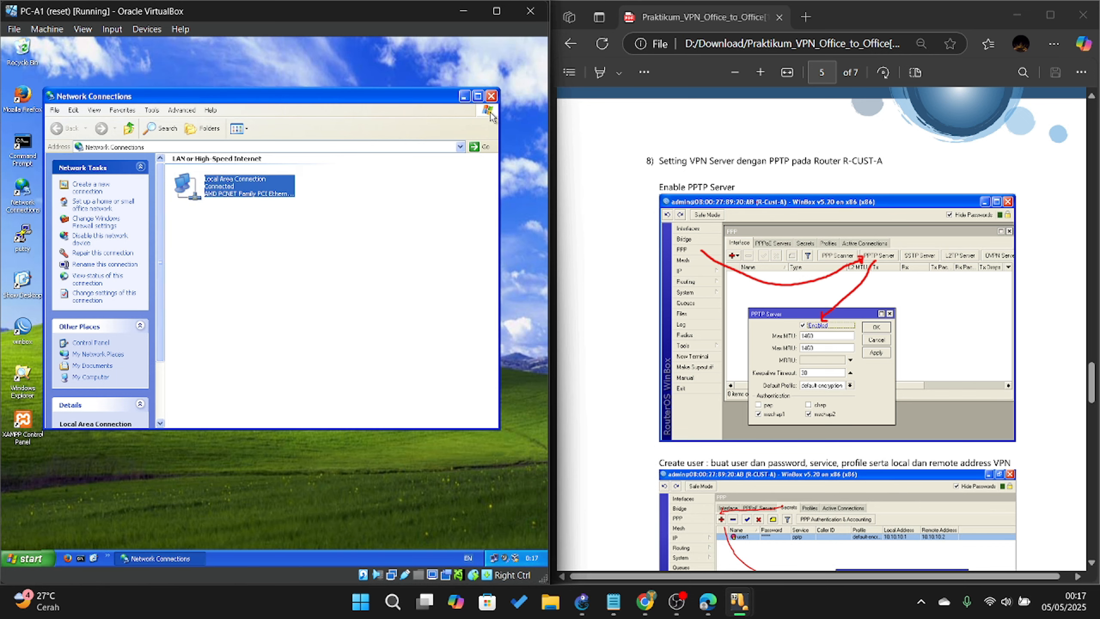
{"action": "left_click", "coordinate": [491, 96]}
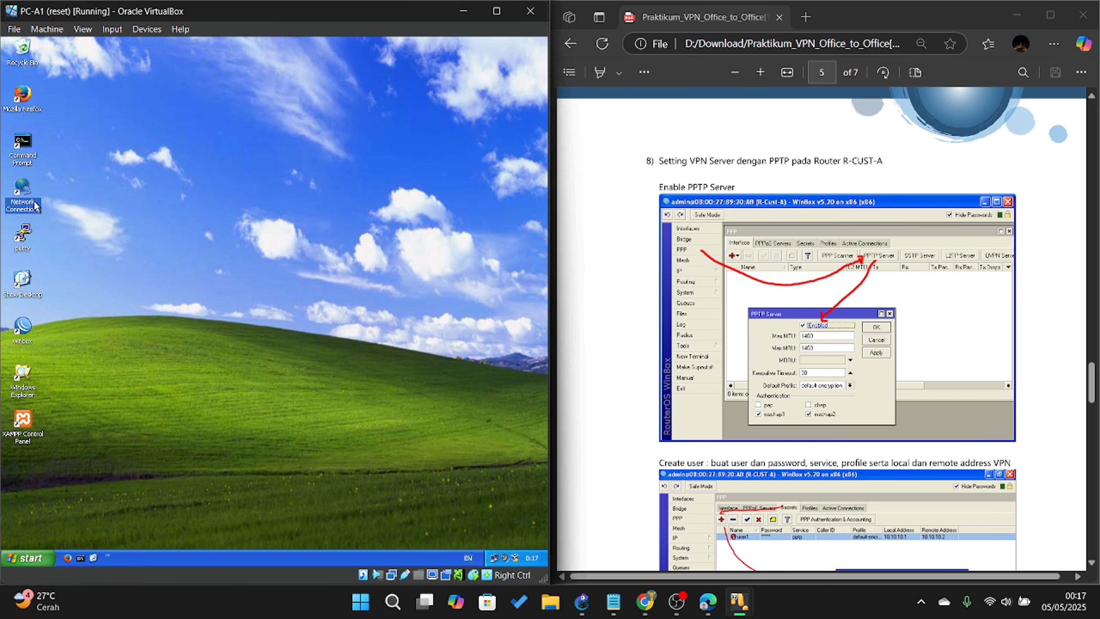
Launch WinBox on PC-A1 and connect to router R-CUST-A at 192.168.1.10
{"action": "left_click", "coordinate": [25, 330]}
{"action": "double_click", "coordinate": [25, 330]}
{"action": "left_click", "coordinate": [248, 122]}
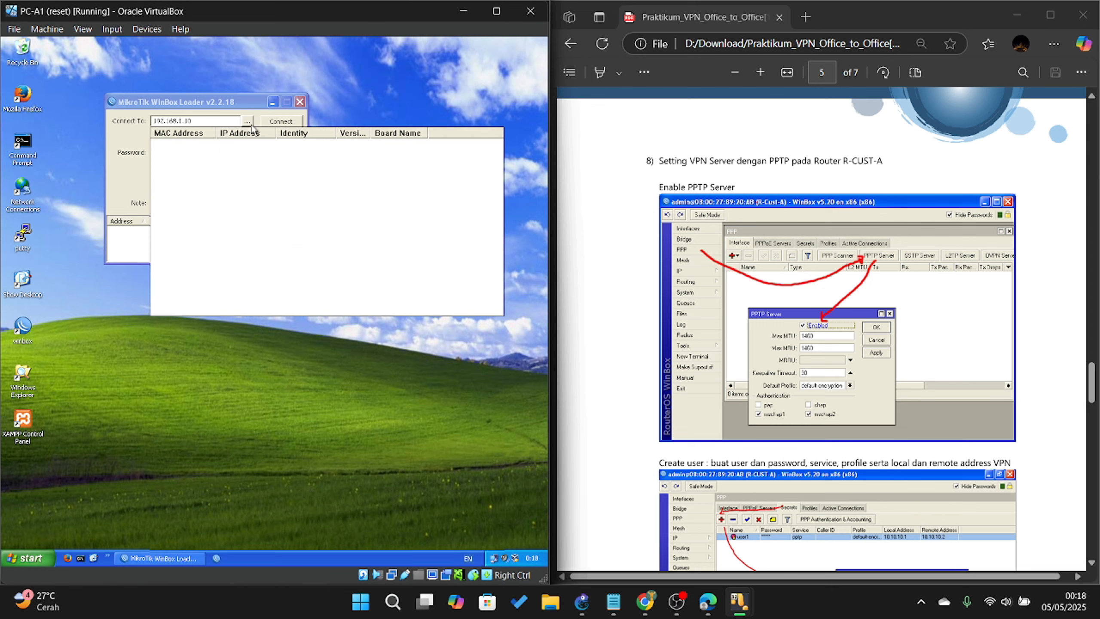
{"action": "left_click", "coordinate": [256, 139]}
{"action": "left_click", "coordinate": [281, 121]}
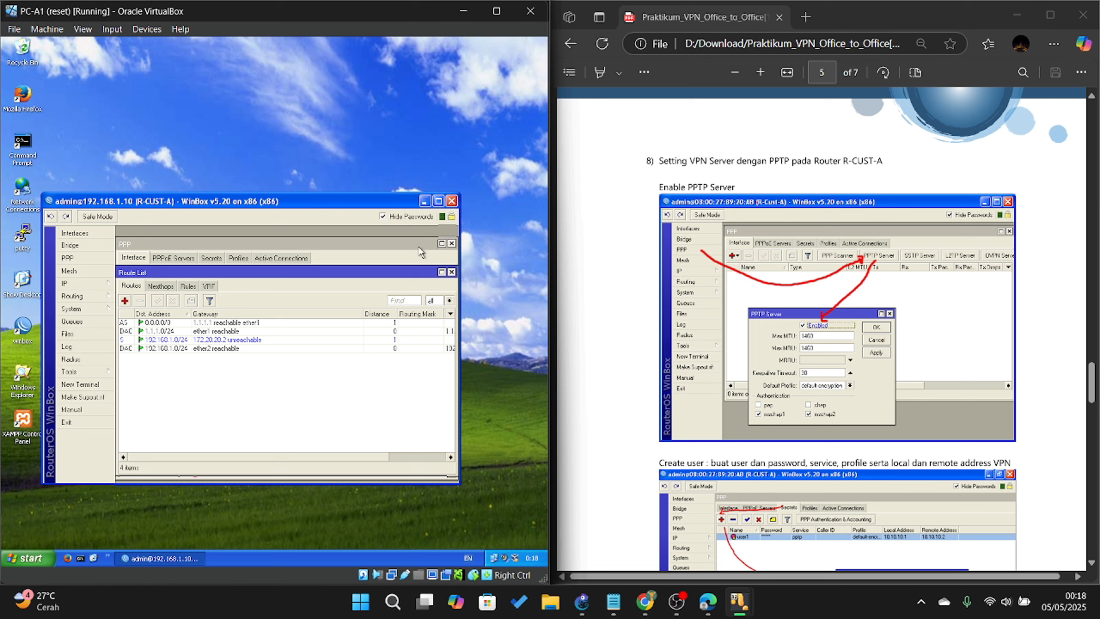
Enable the PPTP server in the PPP settings of R-CUST-A and apply the change
{"action": "left_click", "coordinate": [68, 257]}
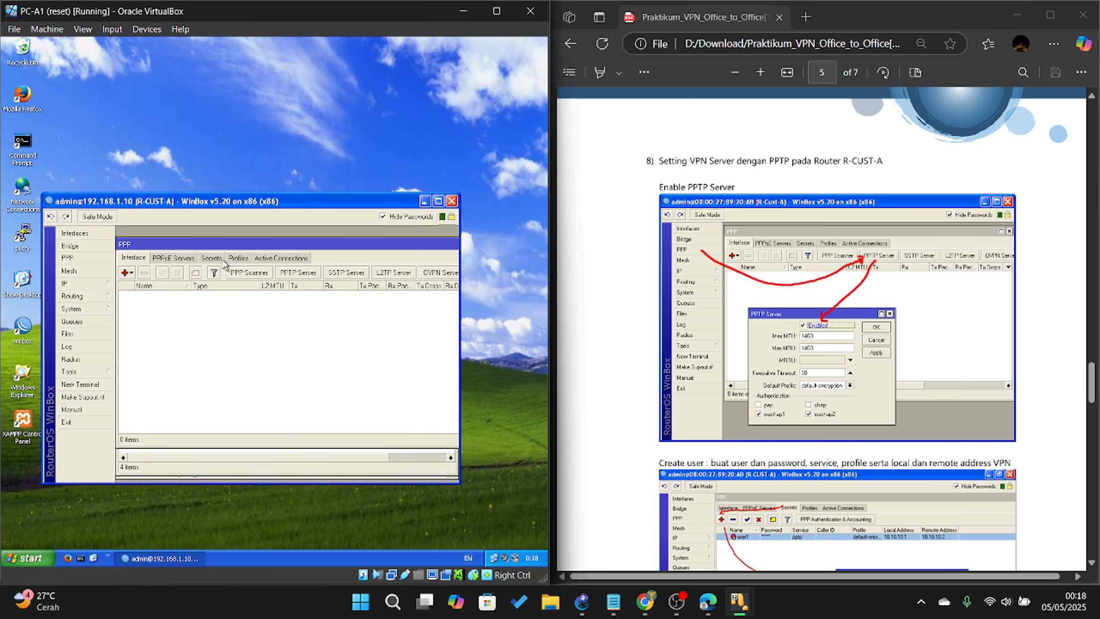
{"action": "left_click", "coordinate": [297, 272]}
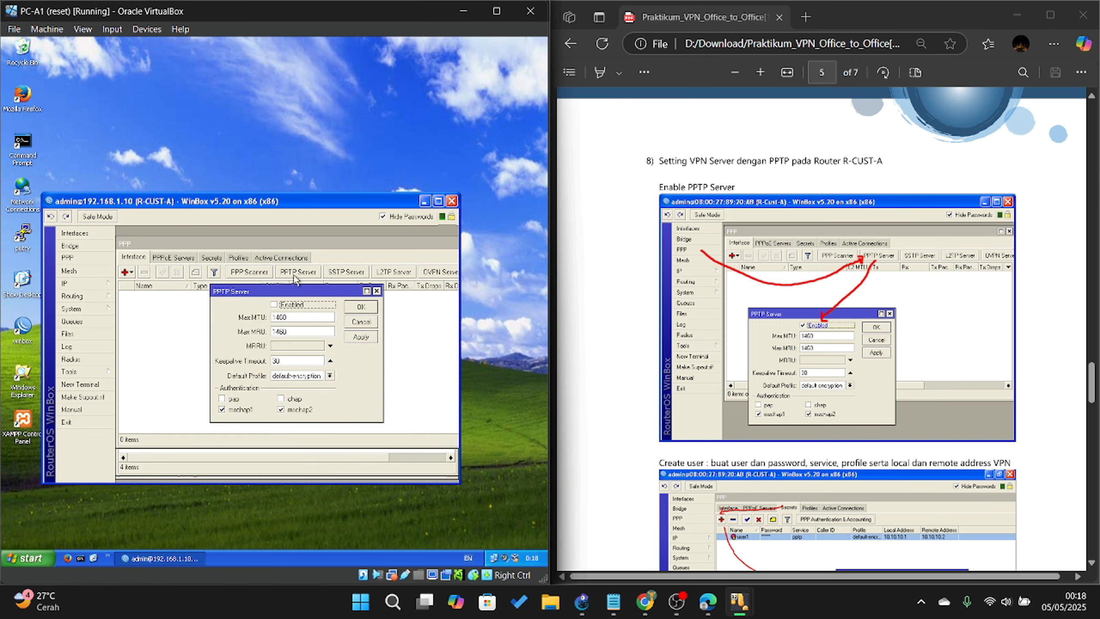
{"action": "left_click", "coordinate": [274, 305]}
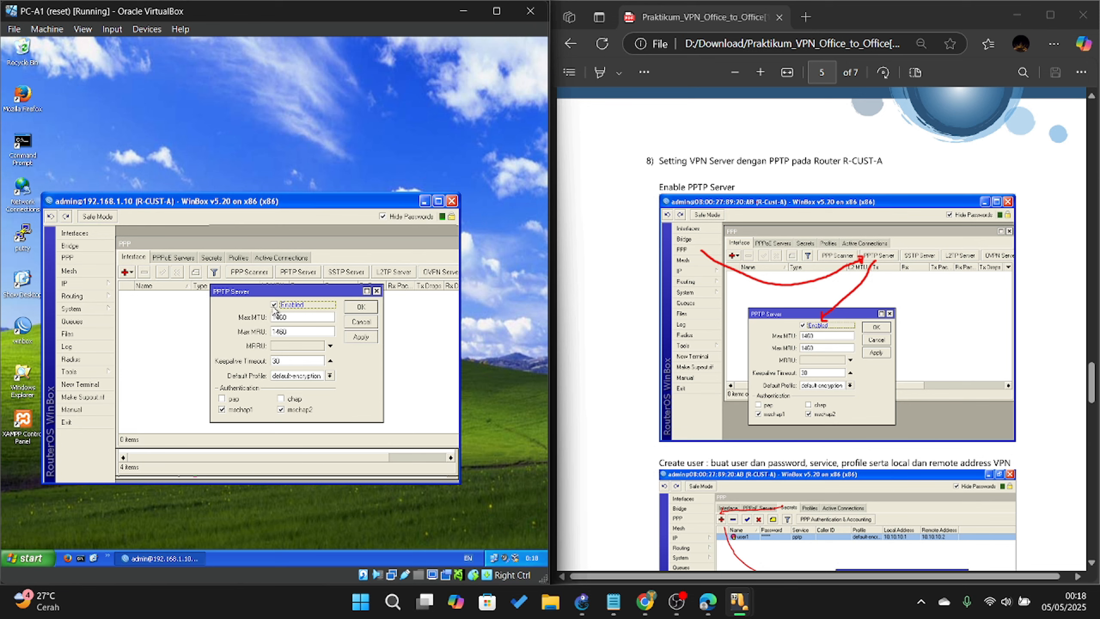
{"action": "left_click", "coordinate": [361, 338]}
{"action": "left_click", "coordinate": [362, 309]}
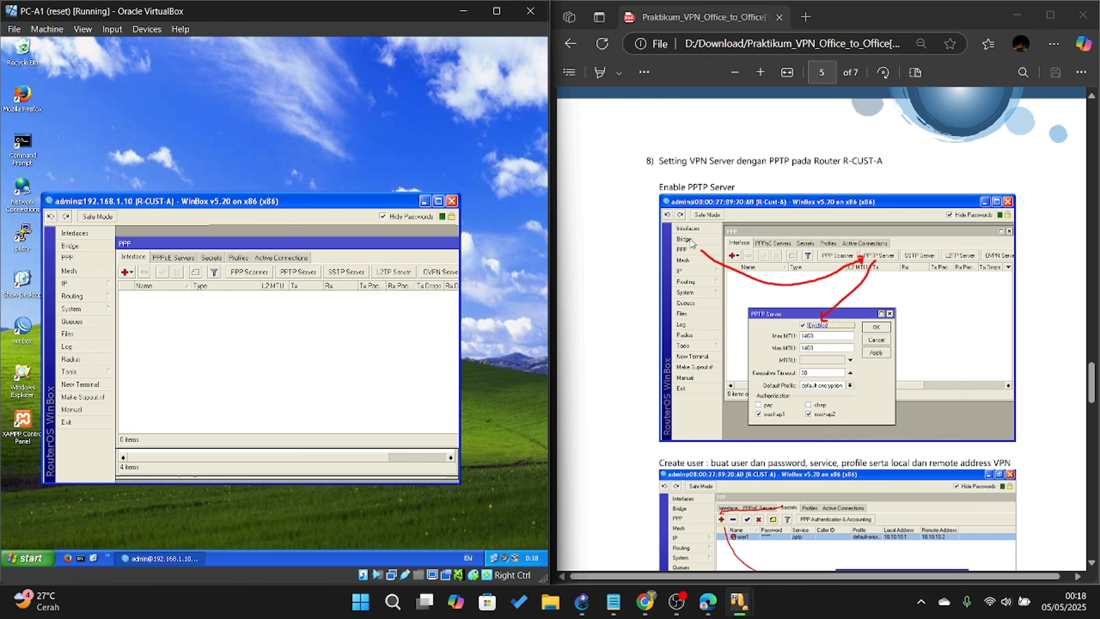
Create a new PPP secret on R-CUST-A named user1 and enter its password
{"action": "scroll", "coordinate": [693, 243], "scroll_direction": "down", "scroll_amount": 5}
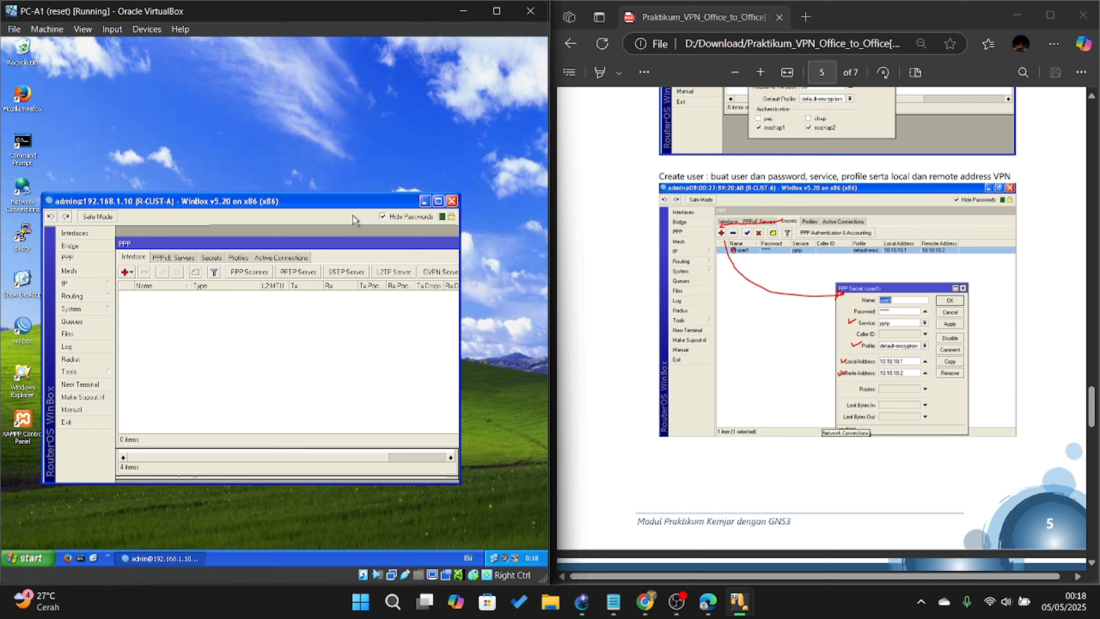
{"action": "left_click", "coordinate": [216, 258]}
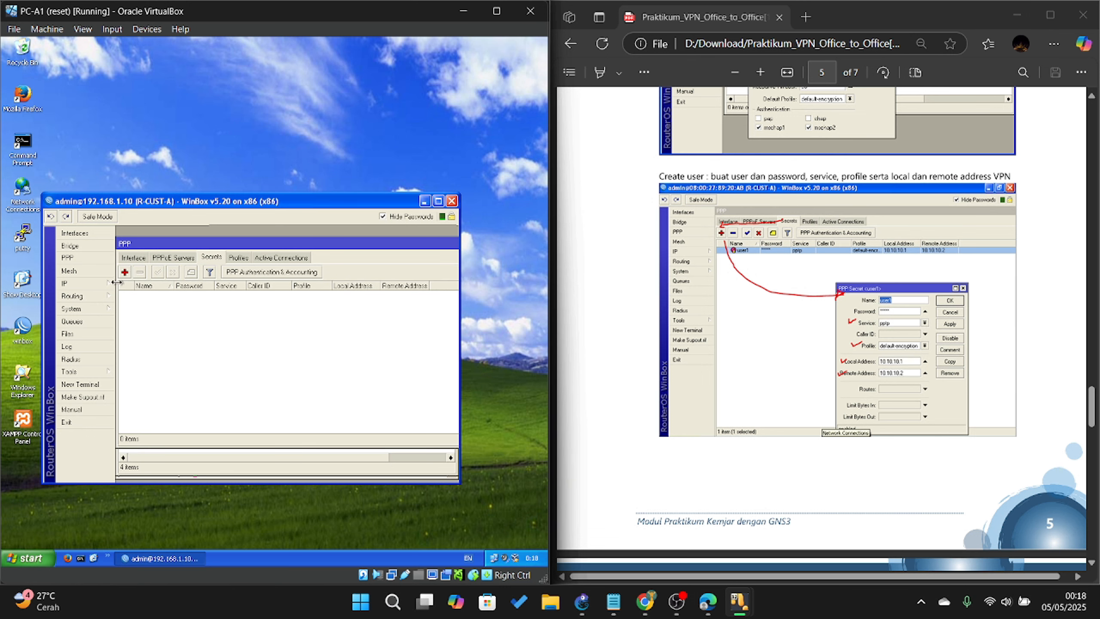
{"action": "left_click", "coordinate": [124, 271]}
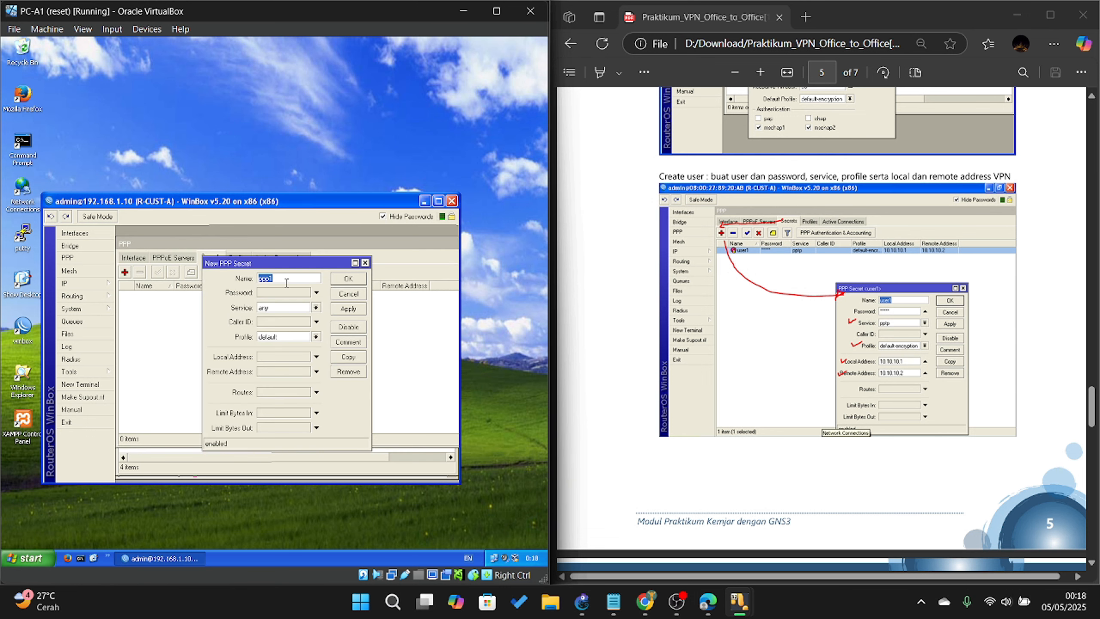
{"action": "type", "text": "user1"}
{"action": "left_click", "coordinate": [276, 292]}
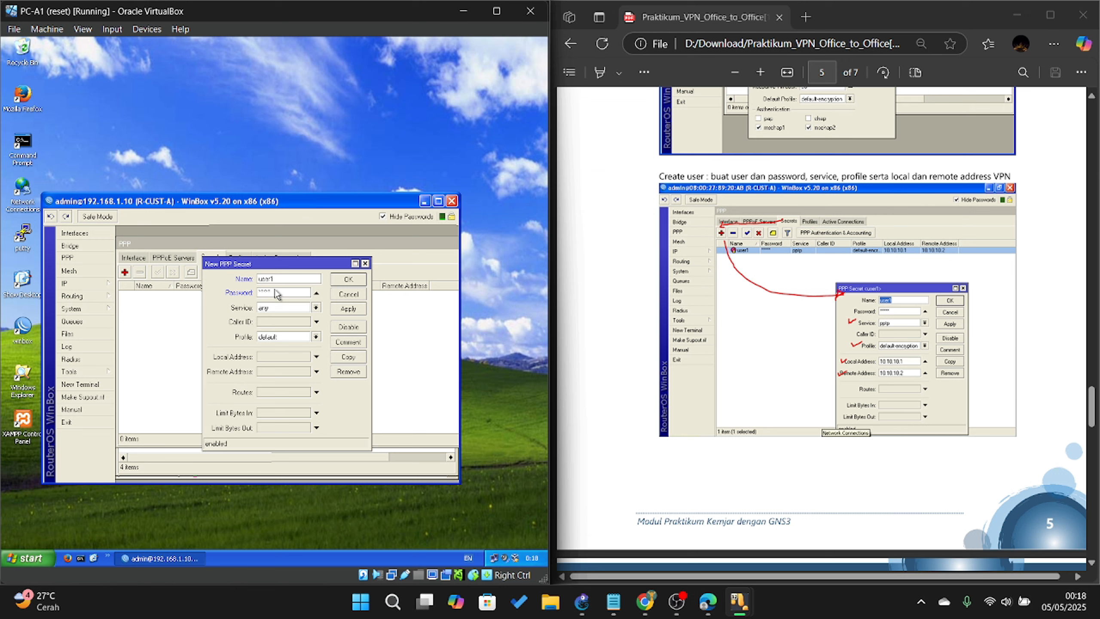
Set the new secret's service to pptp and its profile to default-encryption
{"action": "left_click", "coordinate": [272, 308]}
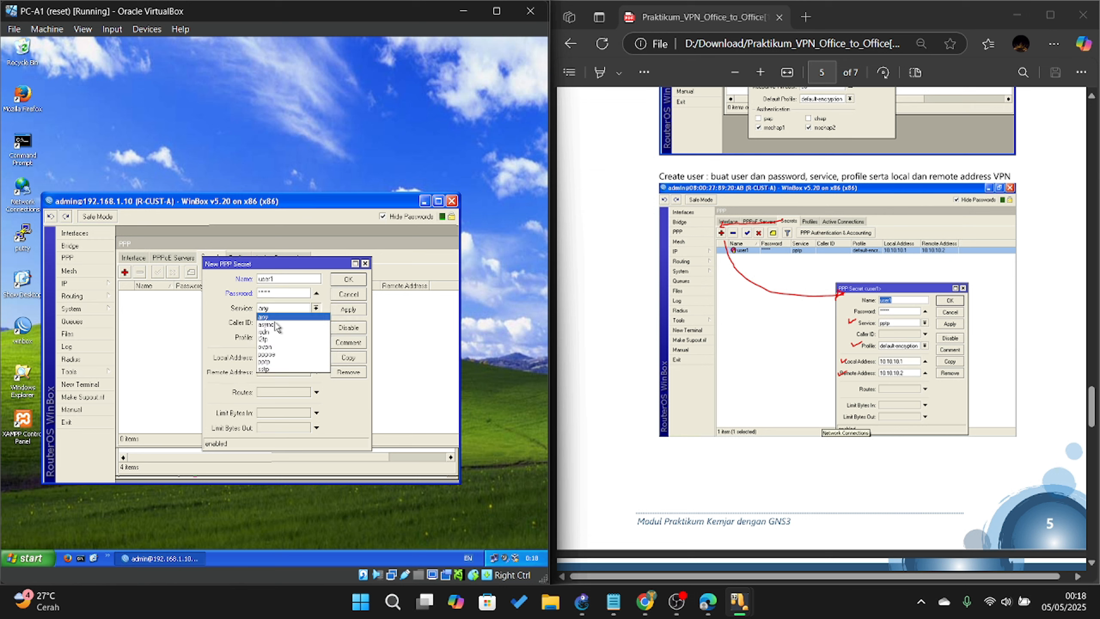
{"action": "left_click", "coordinate": [296, 361]}
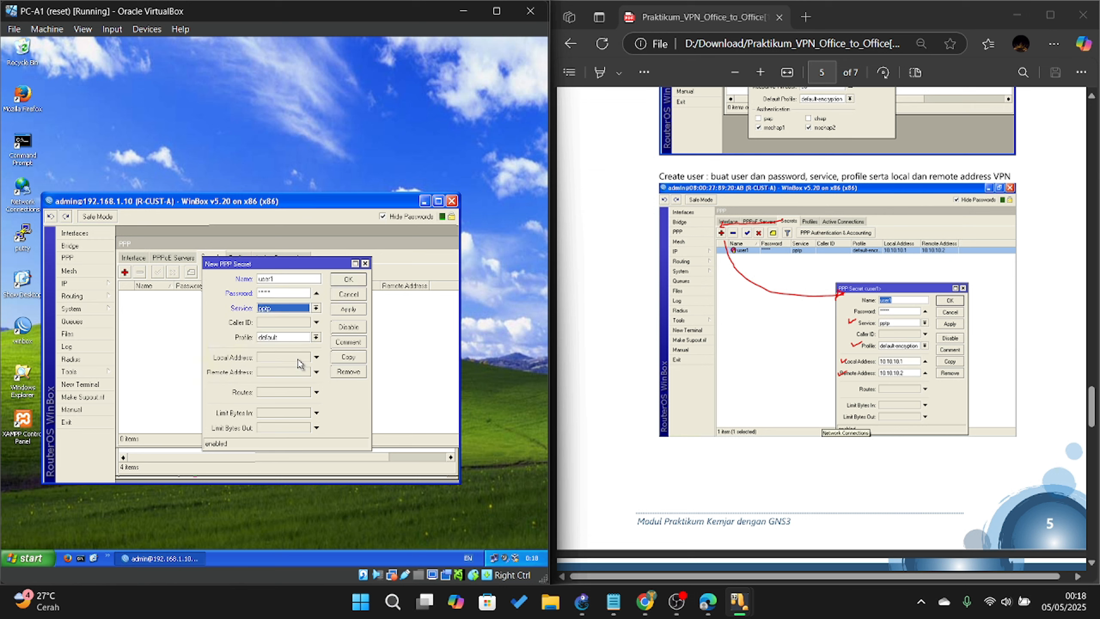
{"action": "left_click", "coordinate": [271, 338]}
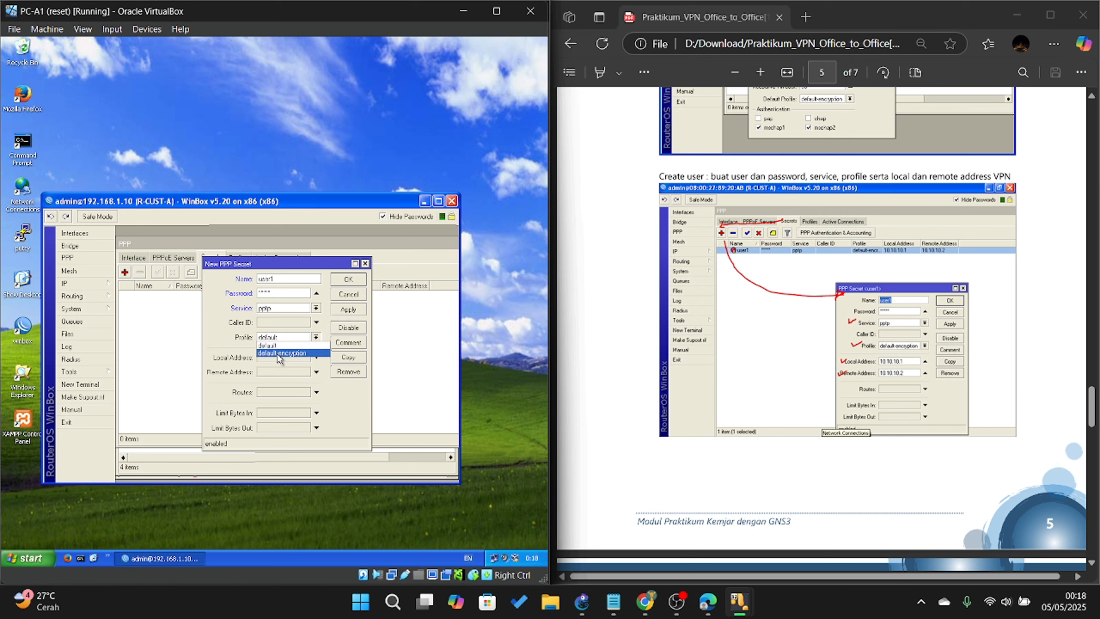
{"action": "left_click", "coordinate": [284, 353]}
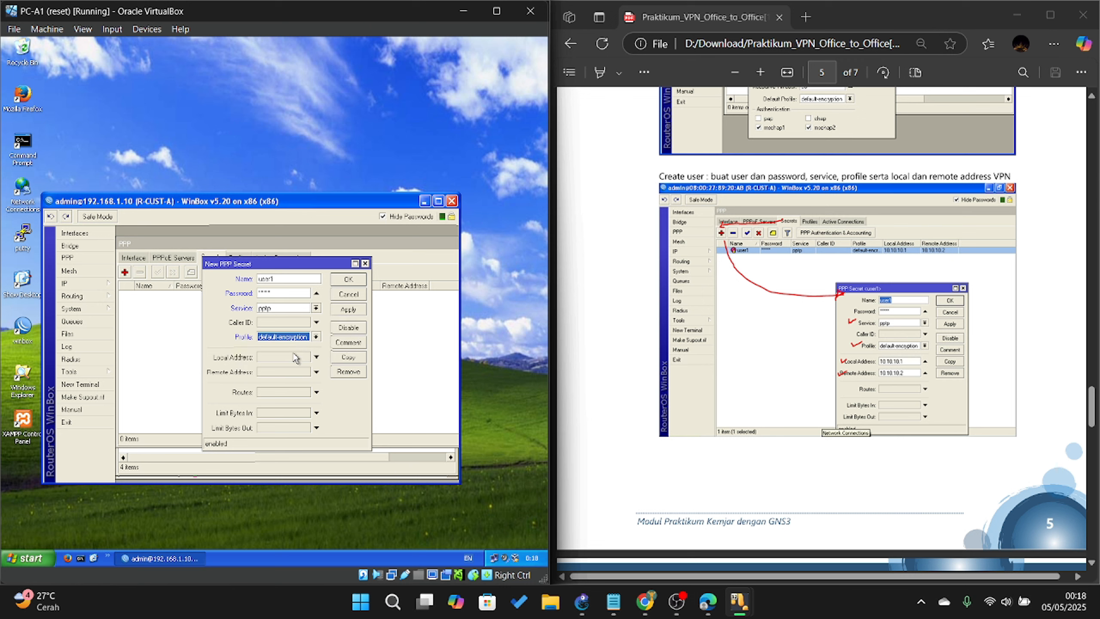
Set the secret's local address to 10.10.10.1 and remote address to 10.10.10.2, and save it
{"action": "left_click", "coordinate": [289, 360]}
{"action": "type", "text": "10.10.10.1"}
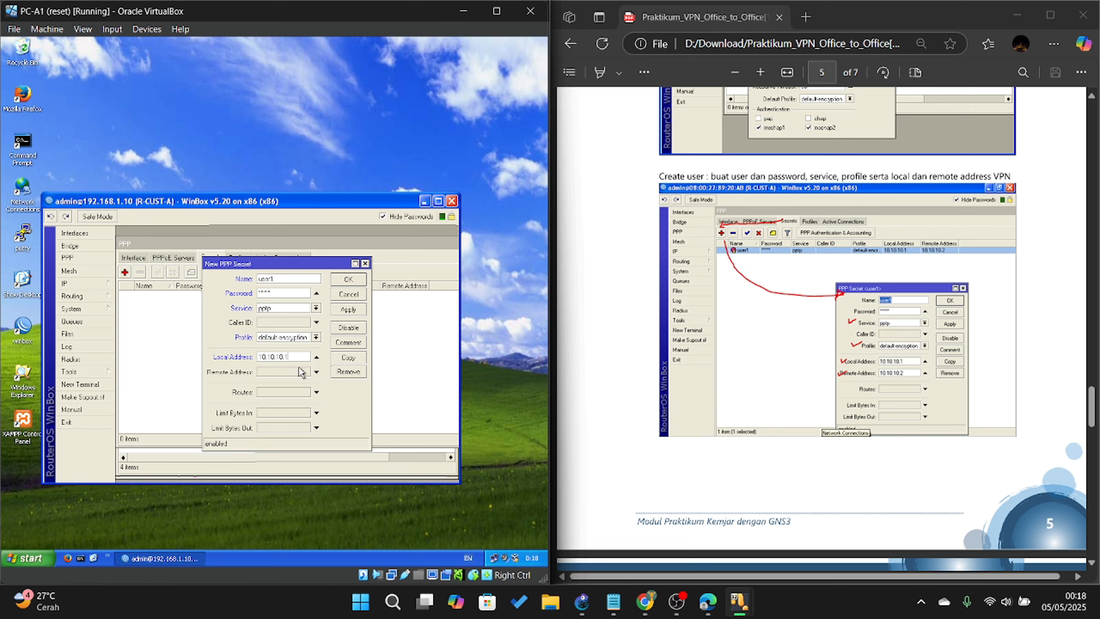
{"action": "left_click", "coordinate": [302, 372]}
{"action": "type", "text": "10.10.10.2"}
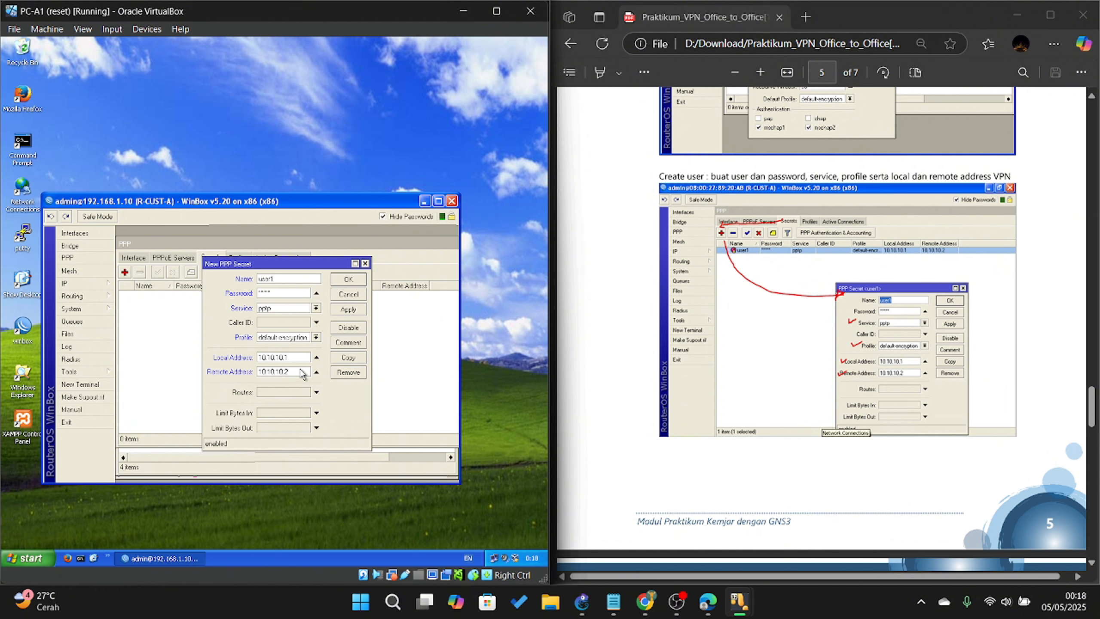
{"action": "left_click", "coordinate": [348, 310]}
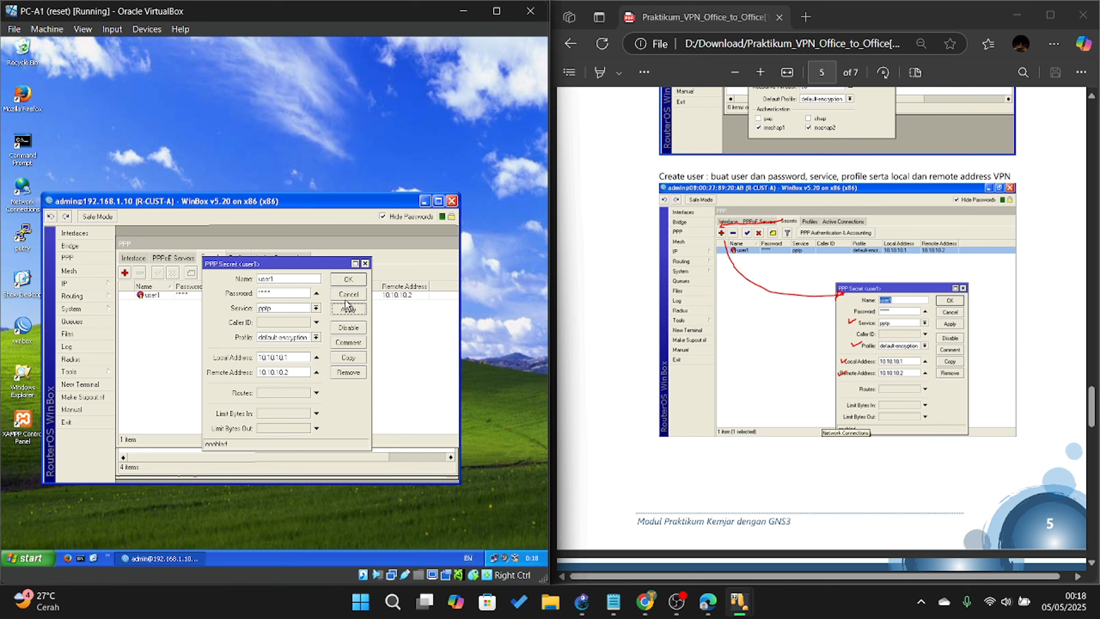
{"action": "left_click", "coordinate": [354, 278]}
Review the lab module's section 9 on the PPTP dial-out settings for router R-CUST-B
{"action": "scroll", "coordinate": [714, 247], "scroll_direction": "down", "scroll_amount": 3}
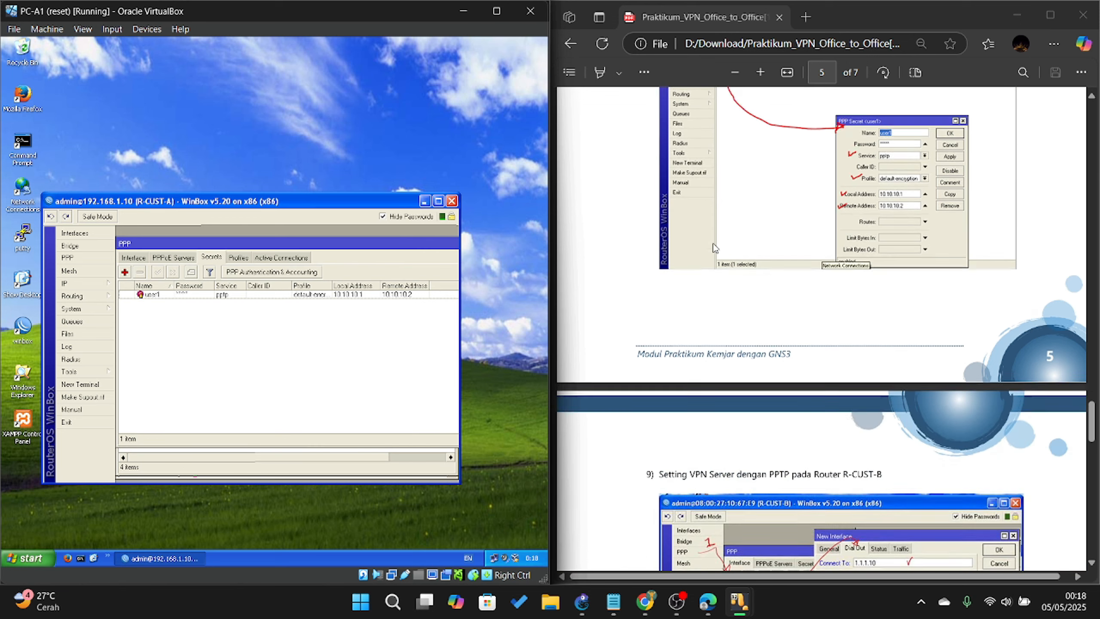
{"action": "scroll", "coordinate": [714, 248], "scroll_direction": "down", "scroll_amount": 5}
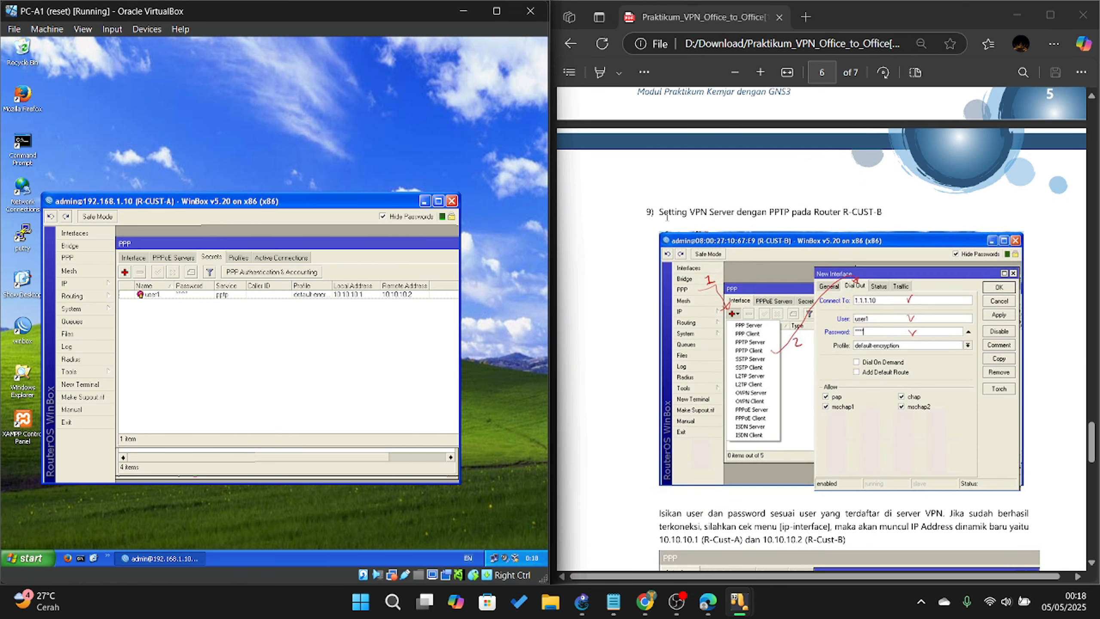
{"action": "scroll", "coordinate": [666, 216], "scroll_direction": "up", "scroll_amount": 5}
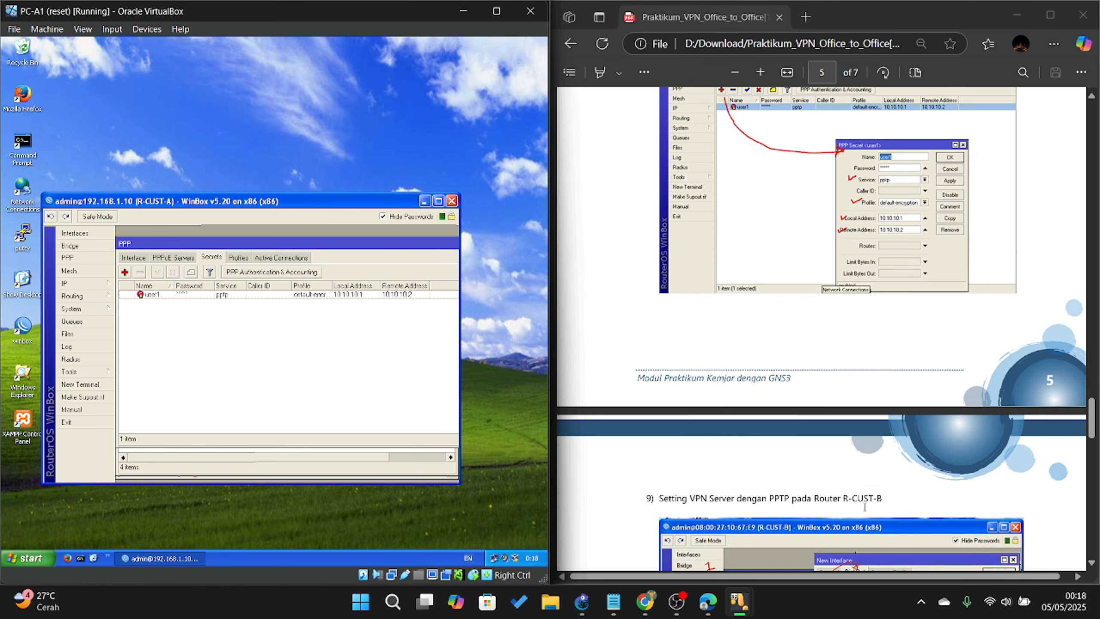
{"action": "scroll", "coordinate": [864, 506], "scroll_direction": "up", "scroll_amount": 3}
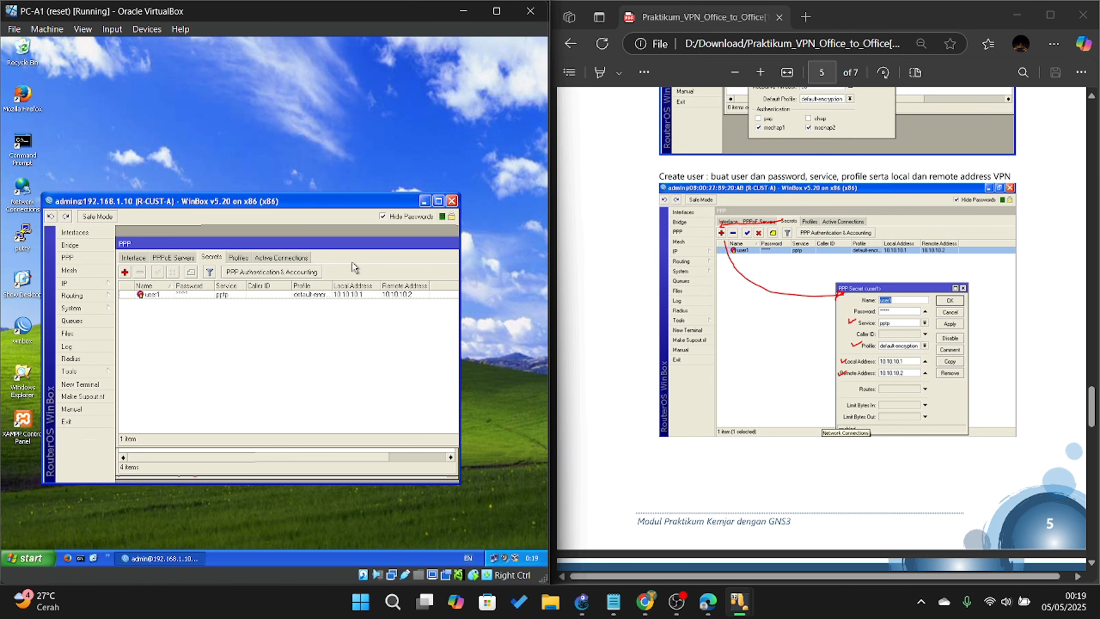
{"action": "scroll", "coordinate": [791, 367], "scroll_direction": "down", "scroll_amount": 5}
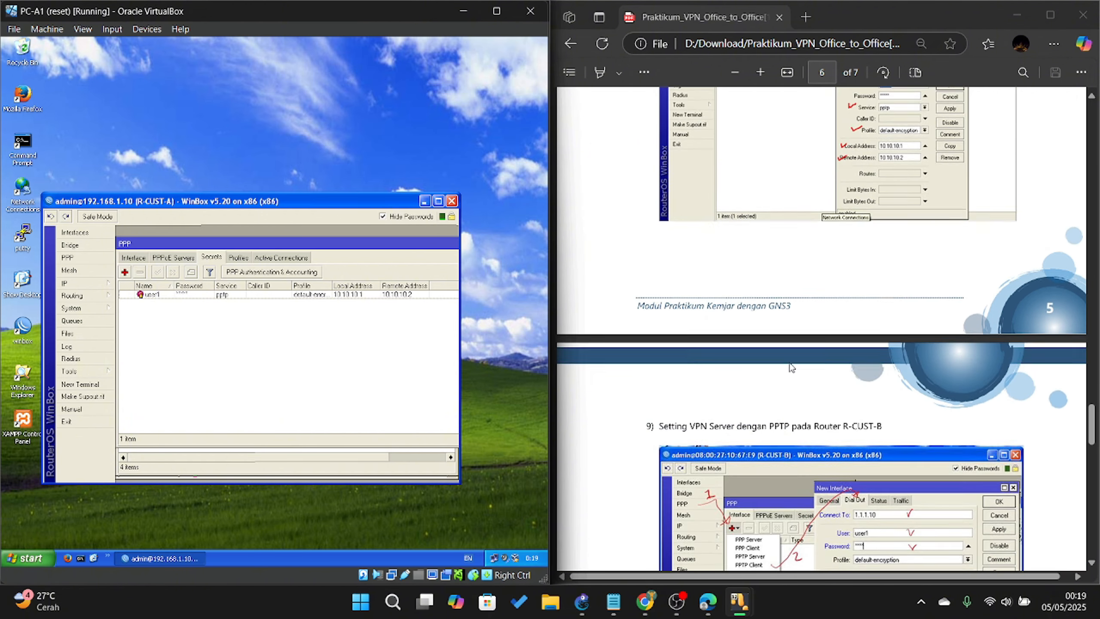
{"action": "scroll", "coordinate": [791, 367], "scroll_direction": "down", "scroll_amount": 4}
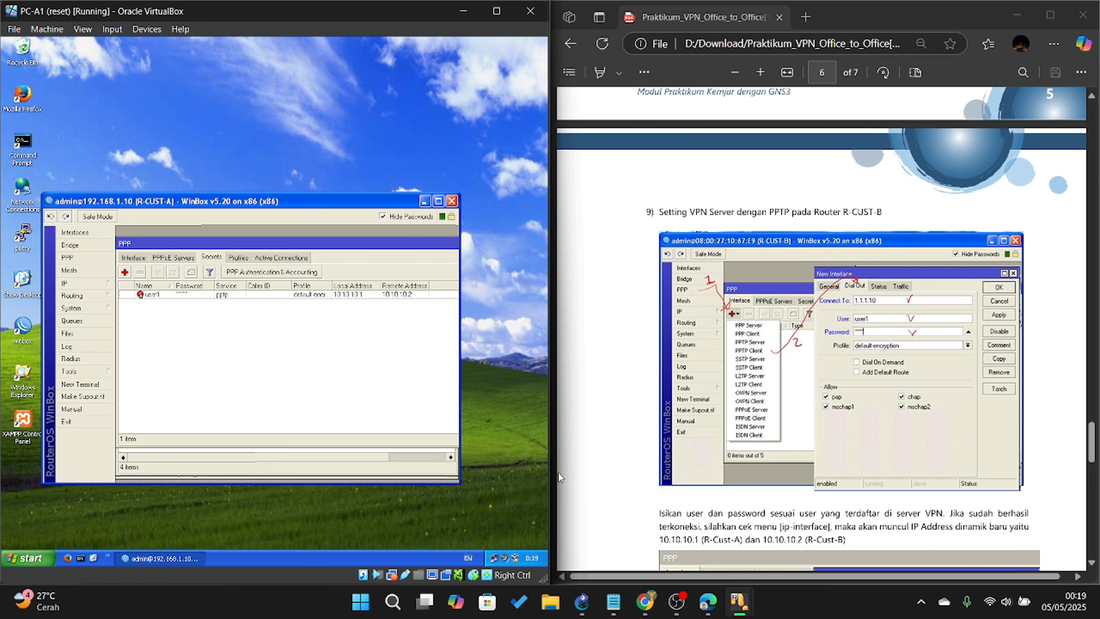
{"action": "scroll", "coordinate": [711, 454], "scroll_direction": "down", "scroll_amount": 2}
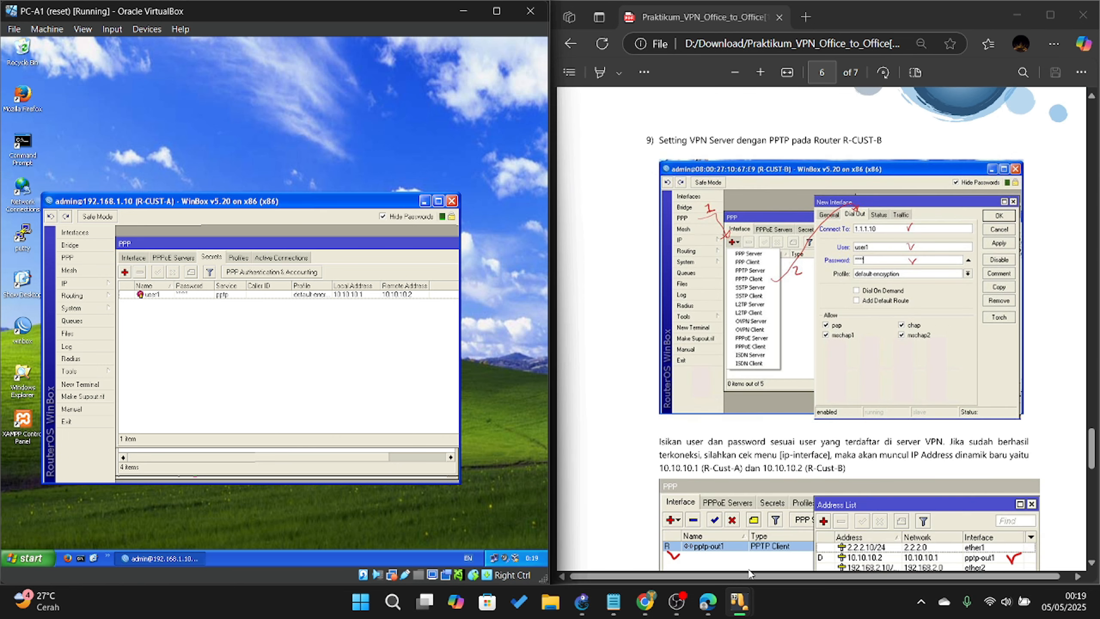
Switch to the PC-B1 virtual machine, launch WinBox and connect to router R-CUST-B at 192.168.2.10
{"action": "mouse_move", "coordinate": [750, 602]}
{"action": "left_click", "coordinate": [955, 538]}
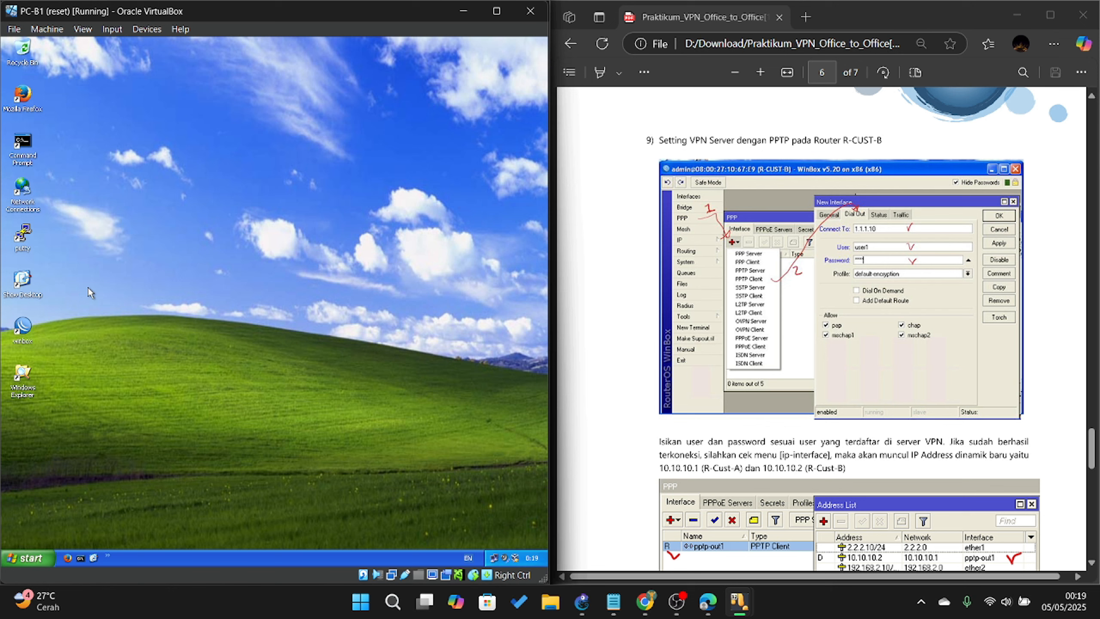
{"action": "double_click", "coordinate": [28, 322]}
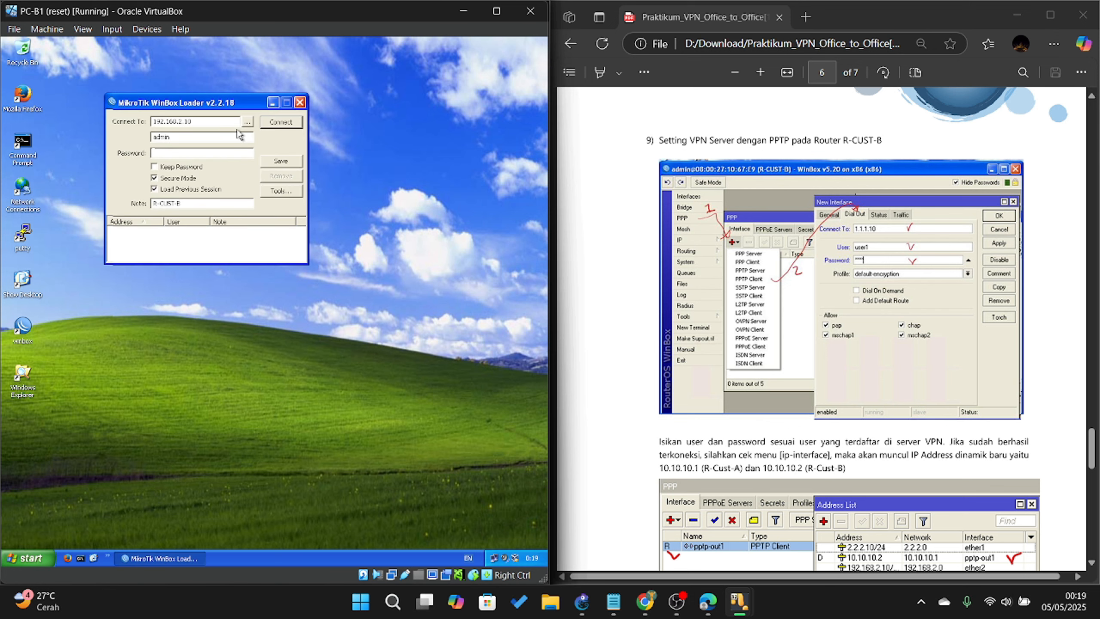
{"action": "left_click", "coordinate": [248, 121]}
{"action": "left_click", "coordinate": [248, 121]}
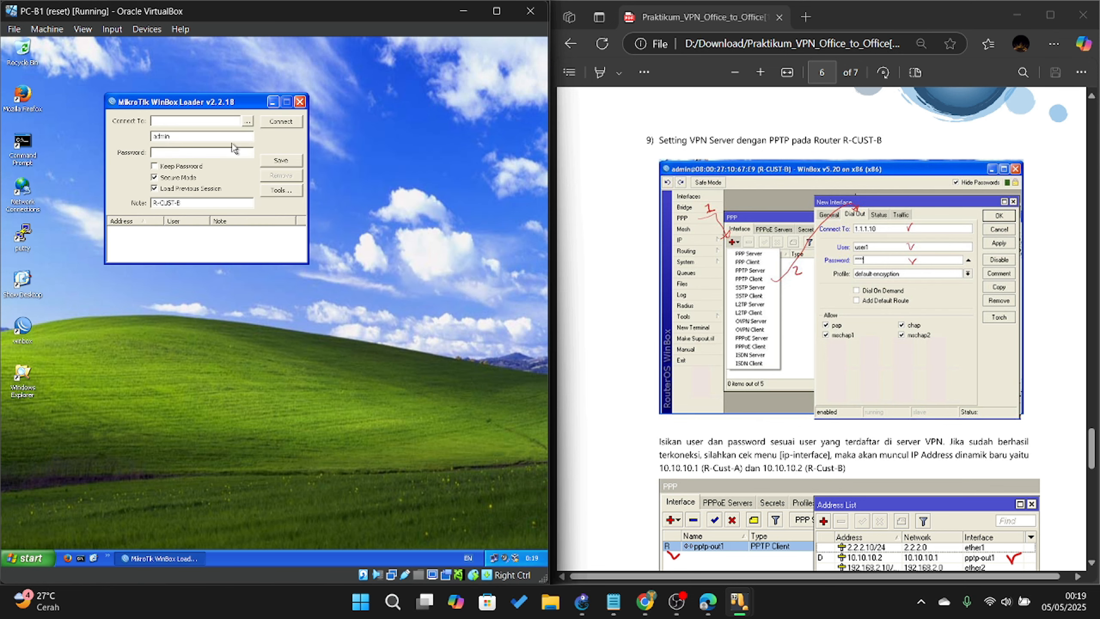
{"action": "left_click", "coordinate": [275, 123]}
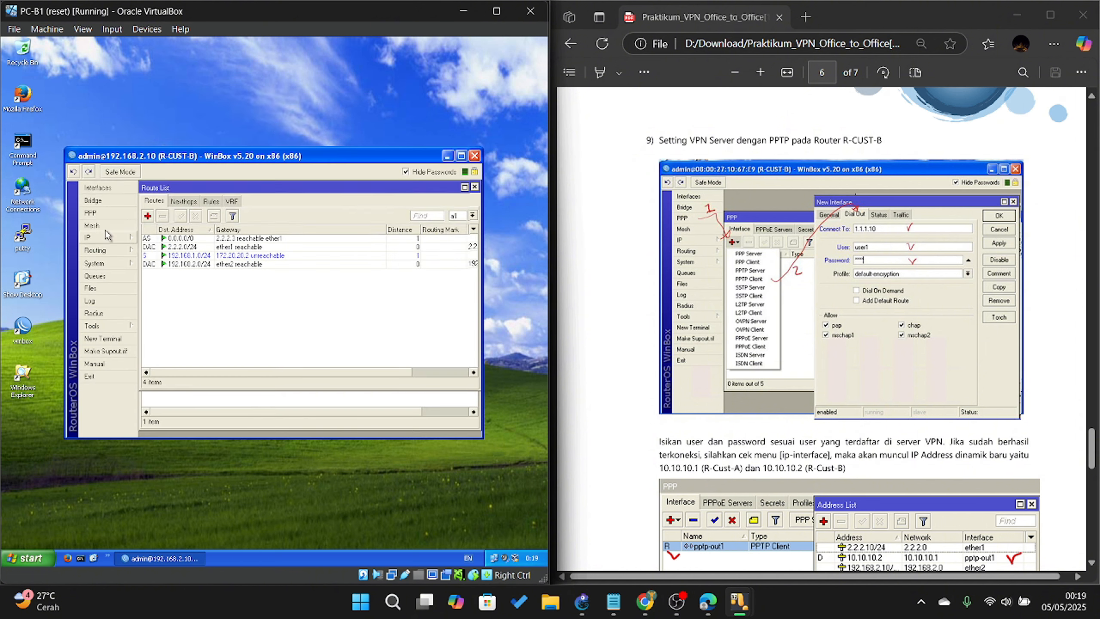
Create a new PPTP client interface on R-CUST-B with 1.1.1.10 as its connect-to address
{"action": "left_click", "coordinate": [93, 212]}
{"action": "left_click", "coordinate": [149, 240]}
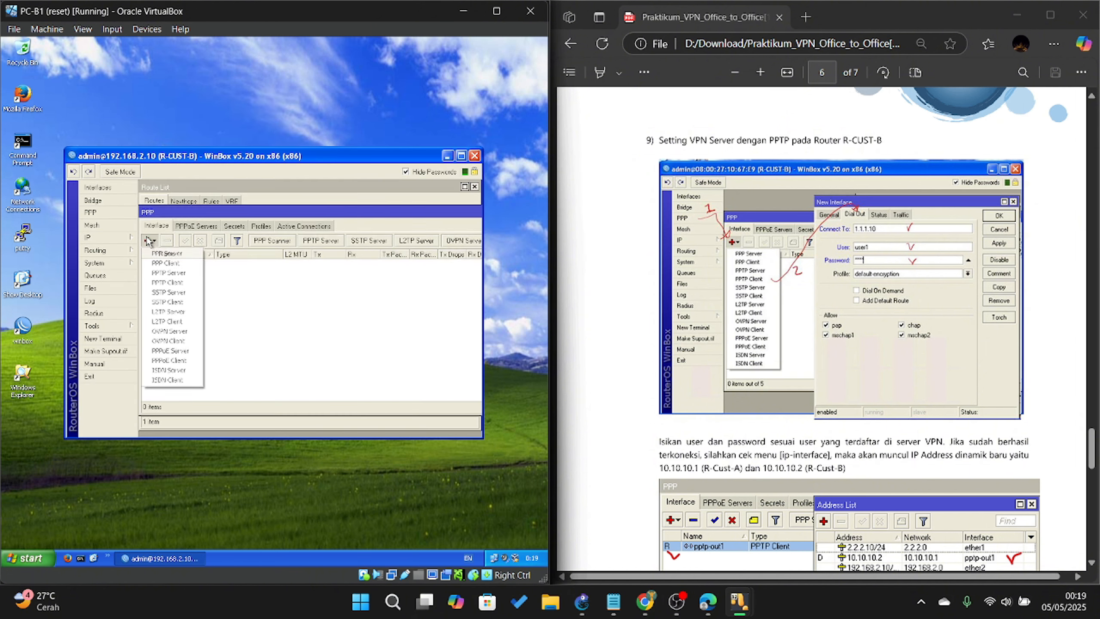
{"action": "left_click", "coordinate": [190, 284]}
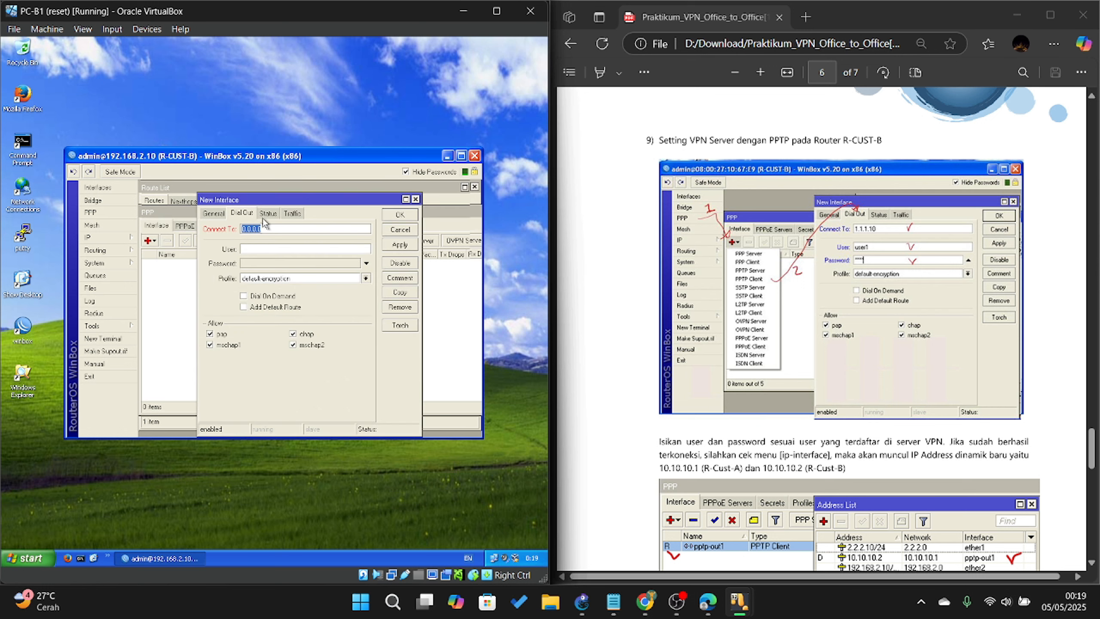
{"action": "type", "text": "1.1.1"}
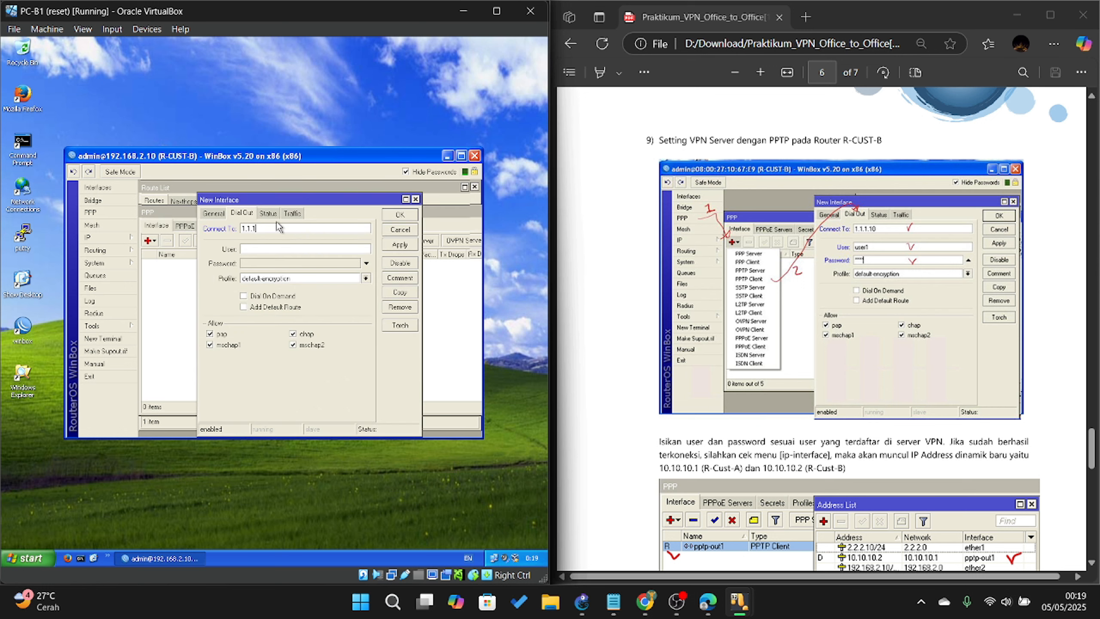
{"action": "type", "text": ".10"}
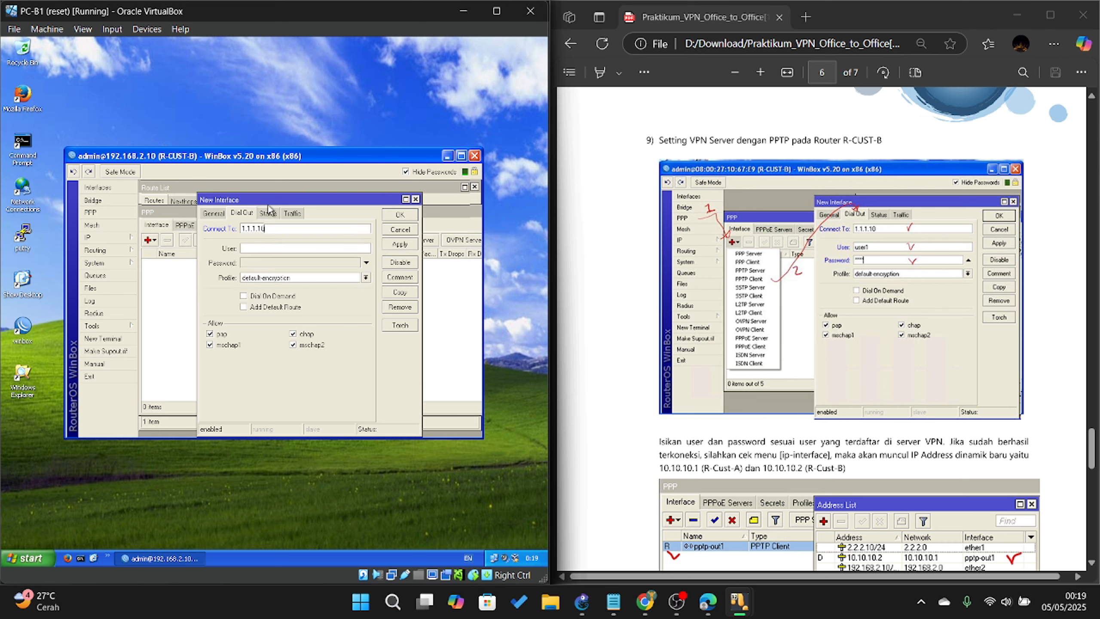
Set the PPTP client's user to user1, enter the account password, and save the interface
{"action": "left_click", "coordinate": [295, 247]}
{"action": "type", "text": "user1"}
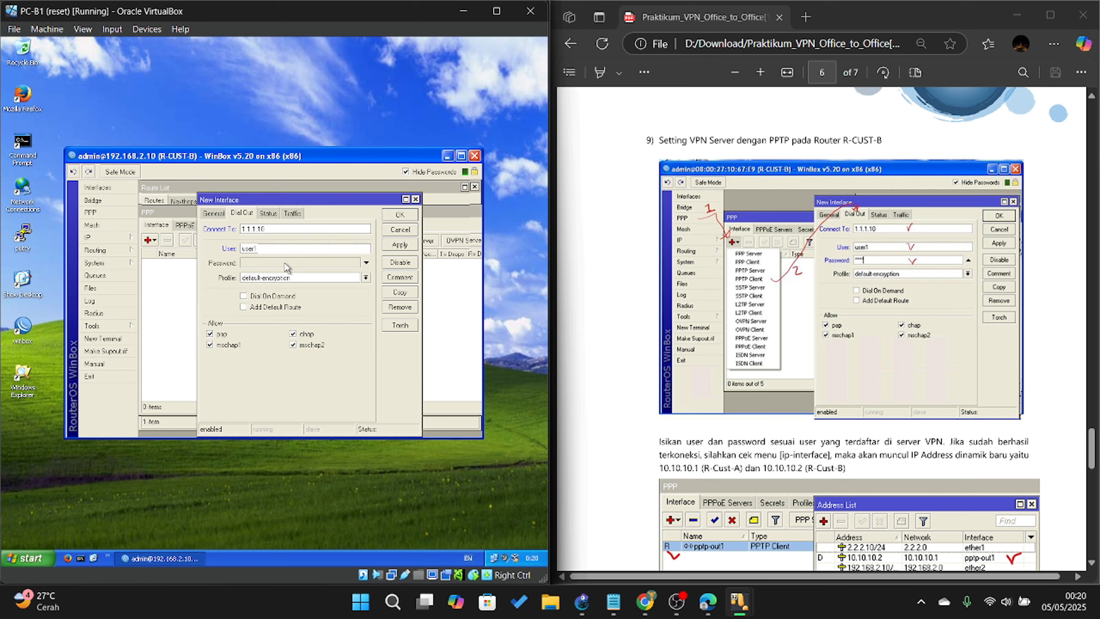
{"action": "left_click", "coordinate": [286, 265]}
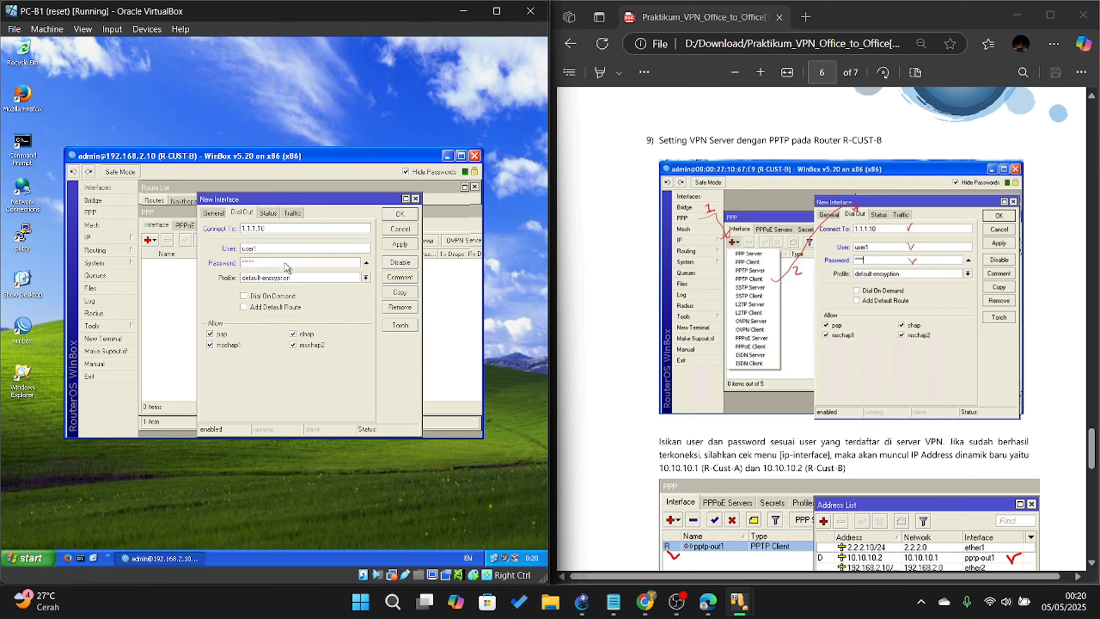
{"action": "left_click", "coordinate": [392, 244]}
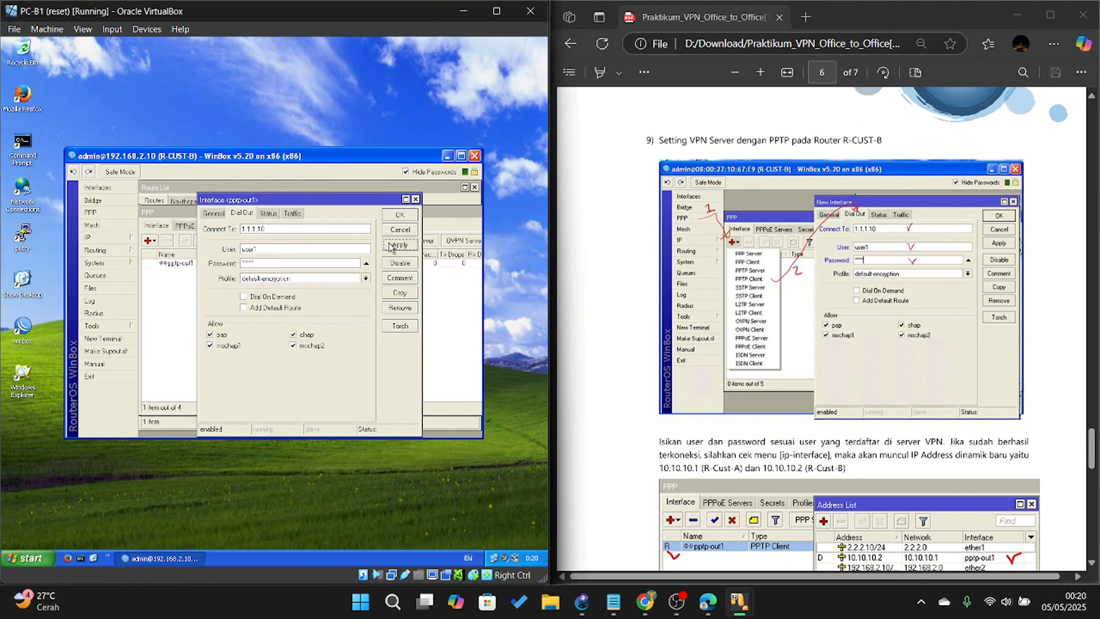
{"action": "left_click", "coordinate": [399, 215]}
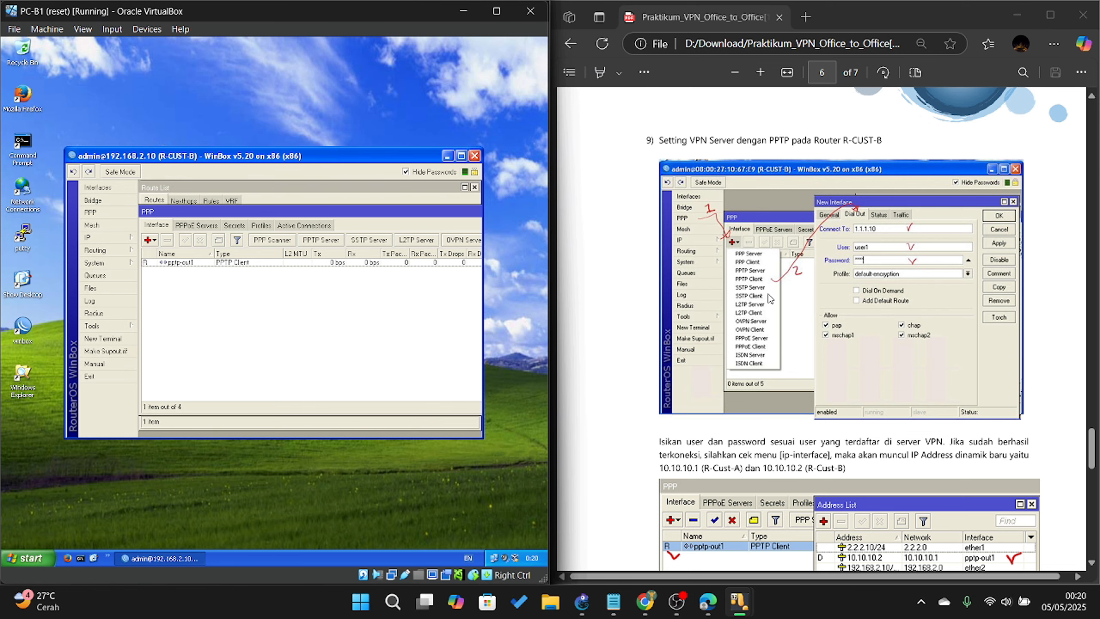
Check the pptp-out1 entry in R-CUST-B's IP address list against the lab module
{"action": "scroll", "coordinate": [771, 299], "scroll_direction": "down", "scroll_amount": 3}
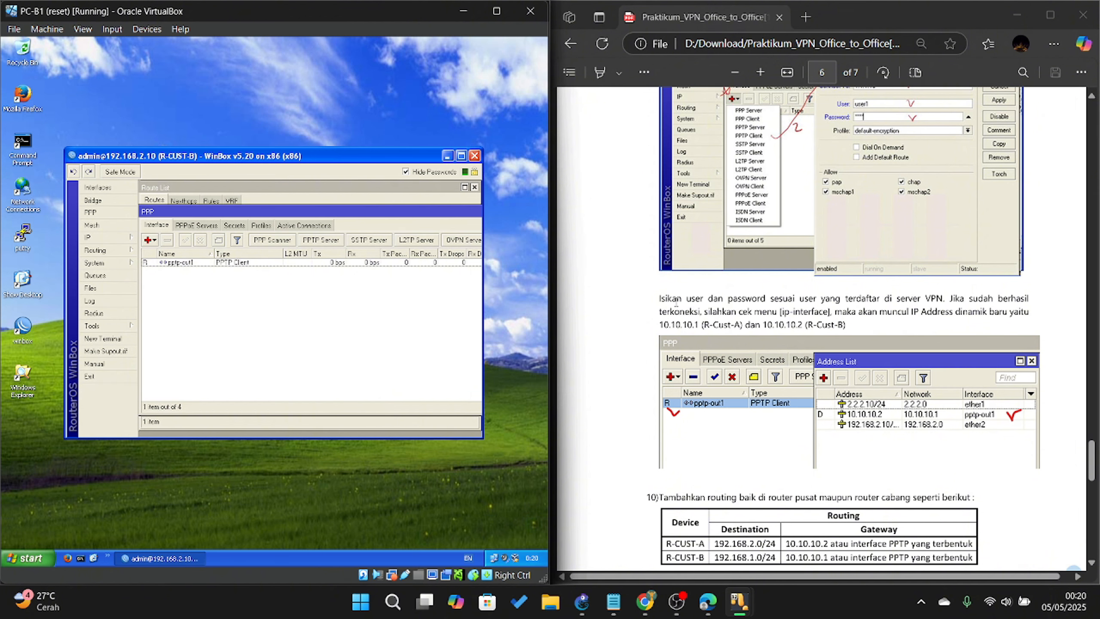
{"action": "left_click", "coordinate": [89, 237]}
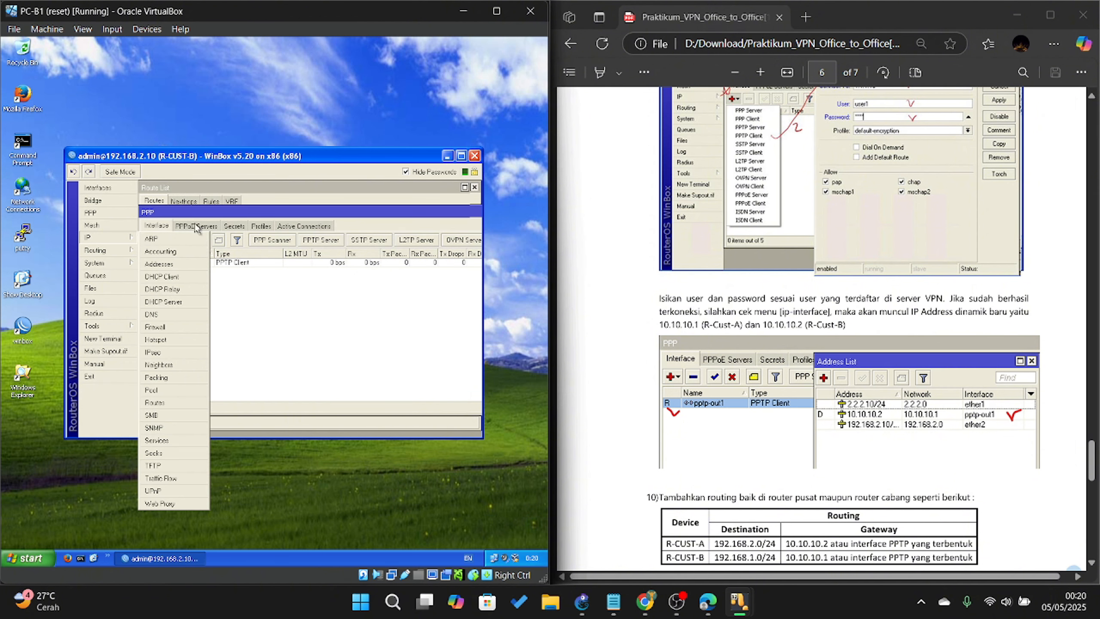
{"action": "left_click", "coordinate": [190, 263]}
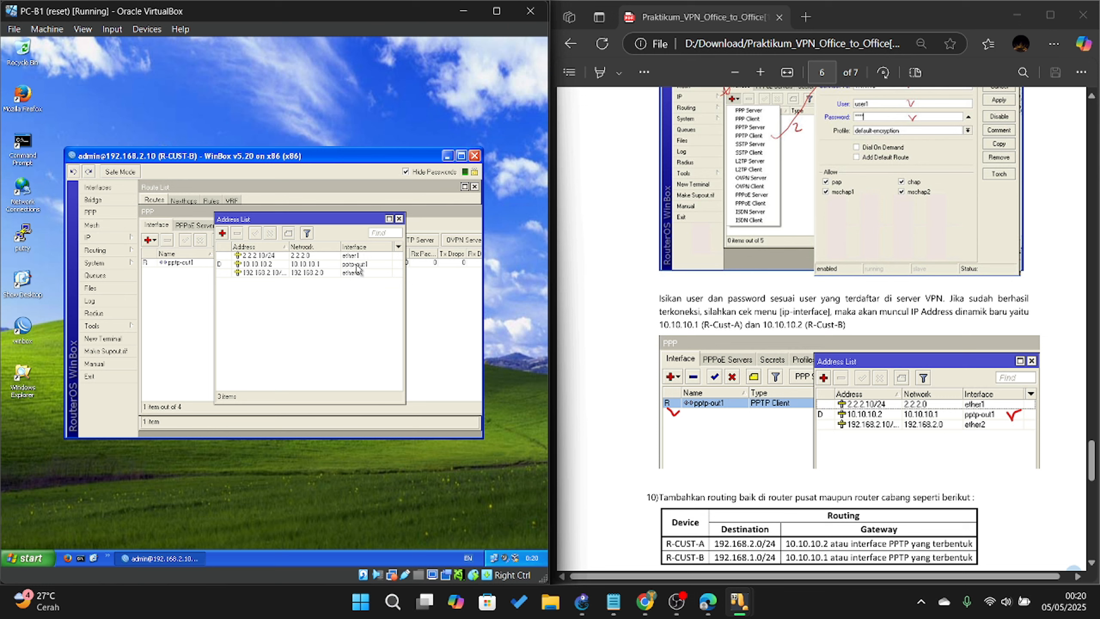
{"action": "left_click", "coordinate": [292, 265]}
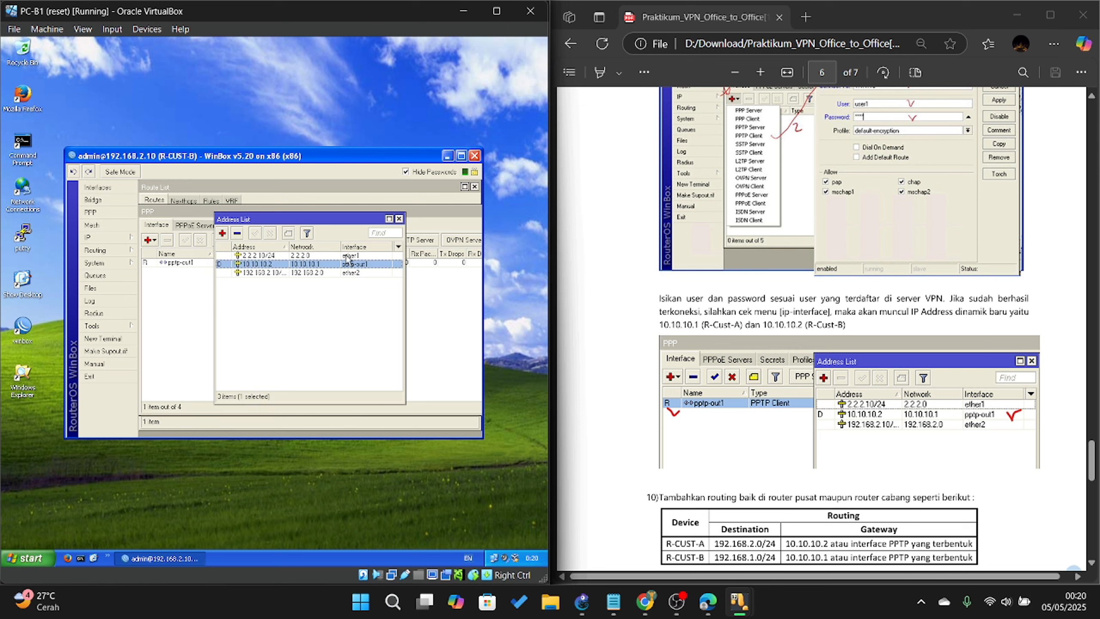
Switch to the PC-A1 virtual machine and check the PPTP entry in R-CUST-A's IP address list
{"action": "left_click", "coordinate": [738, 607]}
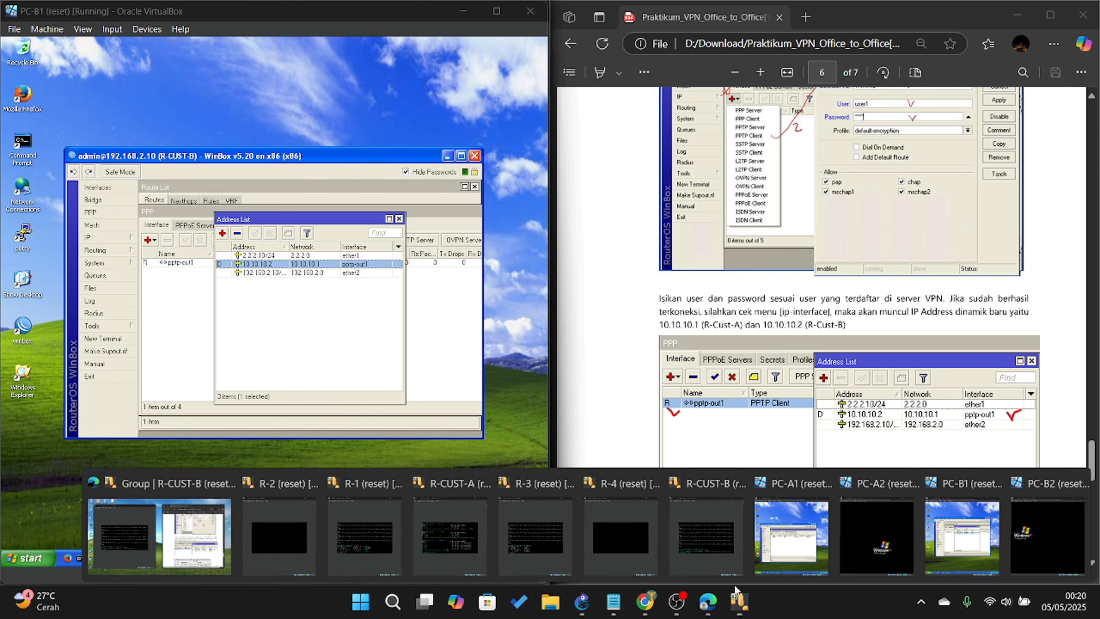
{"action": "left_click", "coordinate": [793, 537]}
{"action": "left_click", "coordinate": [65, 283]}
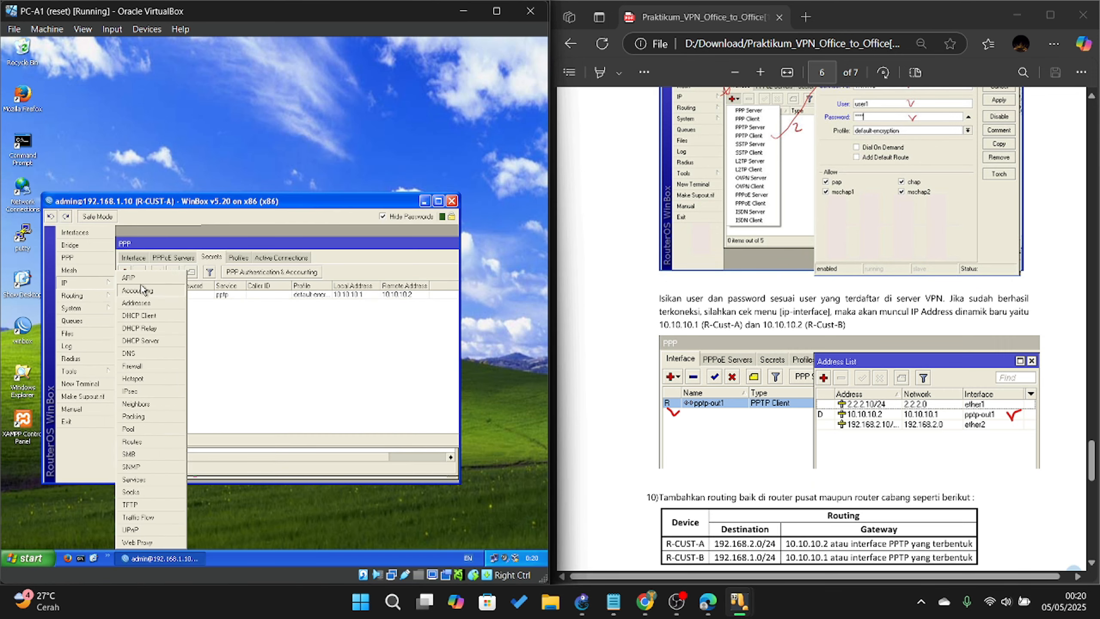
{"action": "left_click", "coordinate": [161, 308]}
{"action": "left_click", "coordinate": [359, 309]}
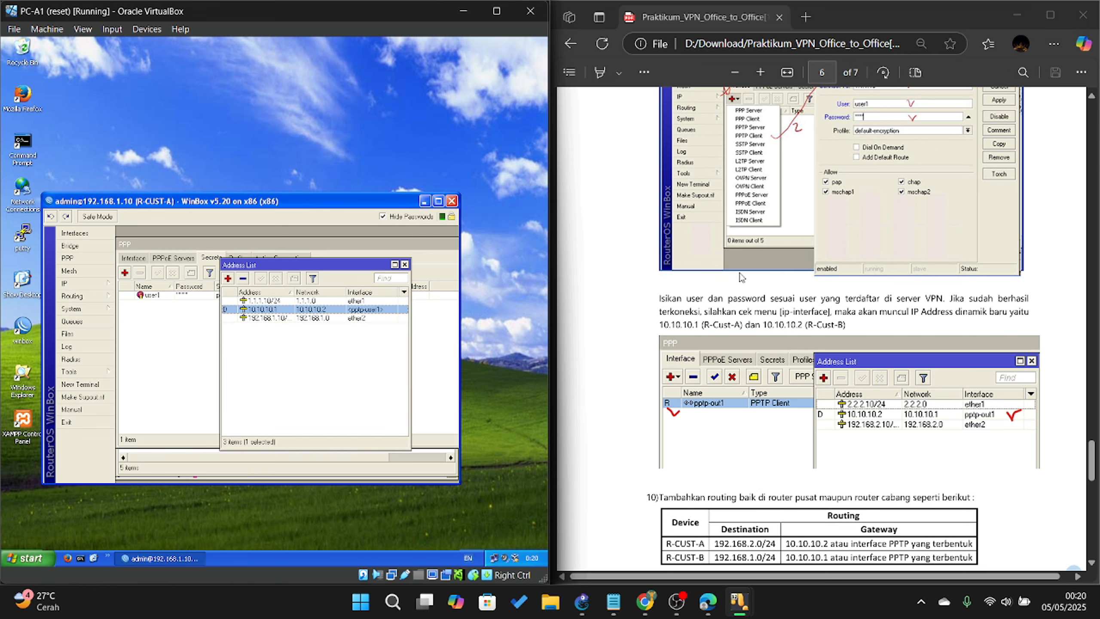
Following the module's section 10, add a terminal route on R-CUST-A to 192.168.2.0/24 via gateway 10.10.10.2, and open the route list
{"action": "scroll", "coordinate": [741, 277], "scroll_direction": "down", "scroll_amount": 3}
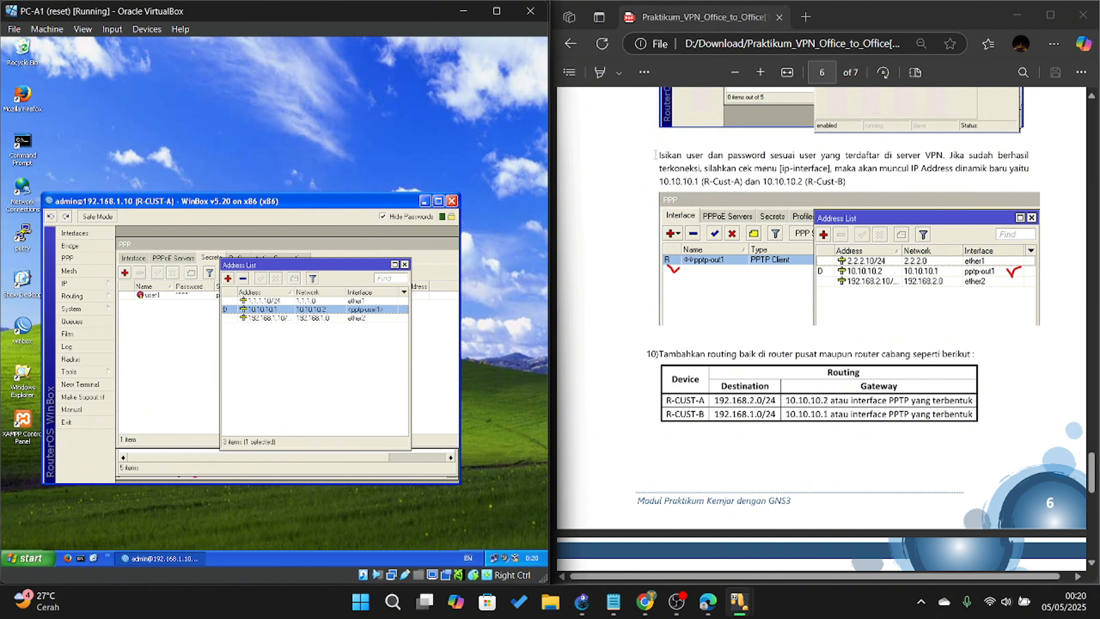
{"action": "scroll", "coordinate": [810, 258], "scroll_direction": "down", "scroll_amount": 3}
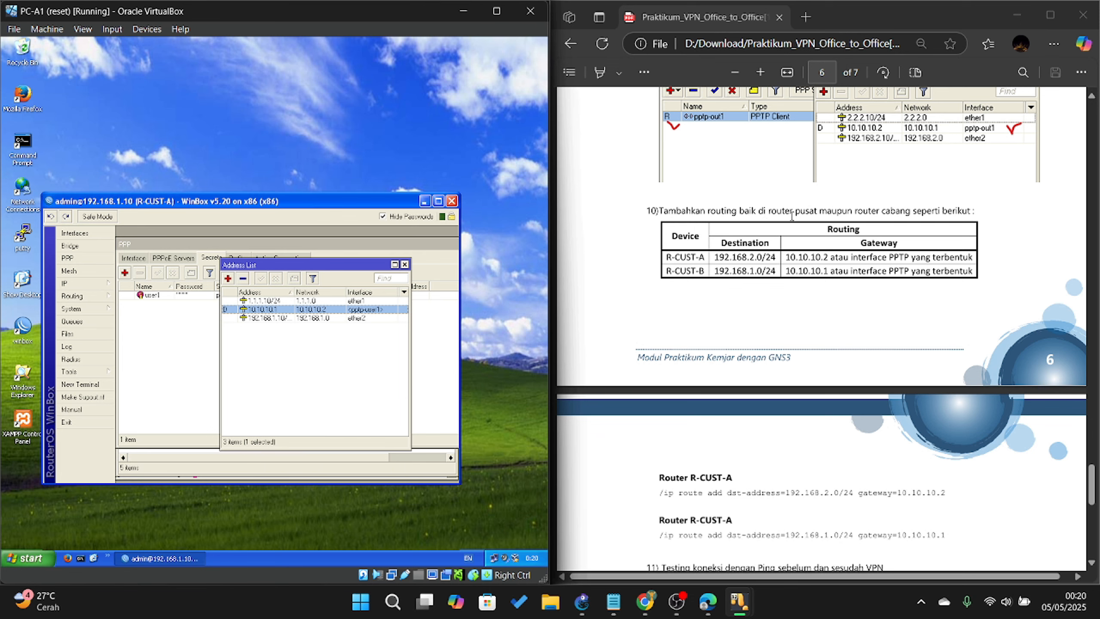
{"action": "scroll", "coordinate": [767, 312], "scroll_direction": "down", "scroll_amount": 3}
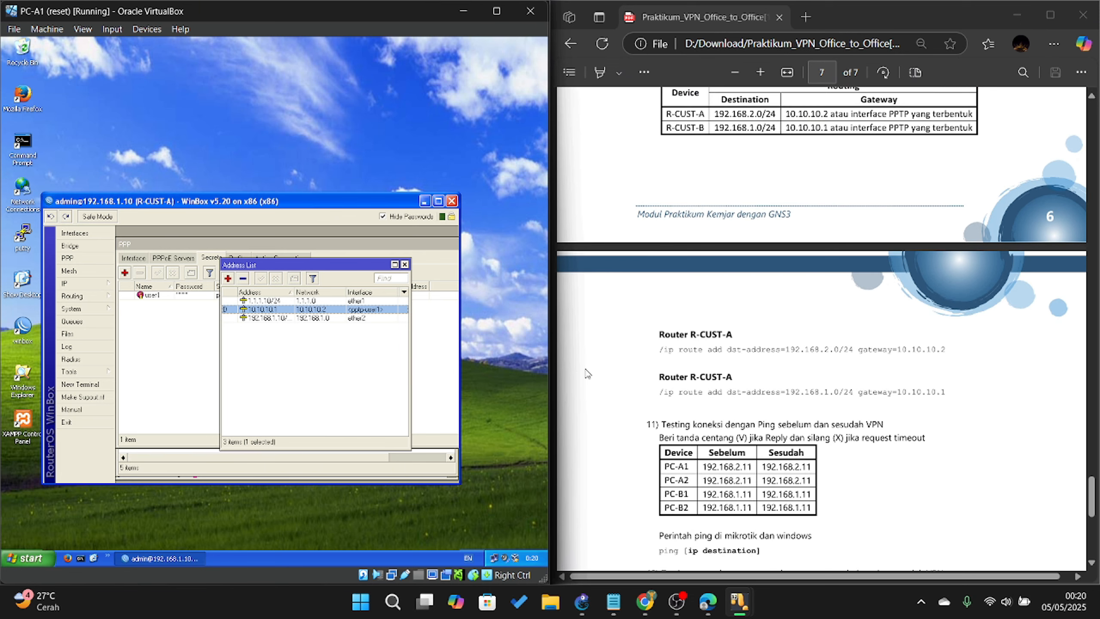
{"action": "scroll", "coordinate": [714, 371], "scroll_direction": "down", "scroll_amount": 2}
{"action": "scroll", "coordinate": [714, 369], "scroll_direction": "up", "scroll_amount": 3}
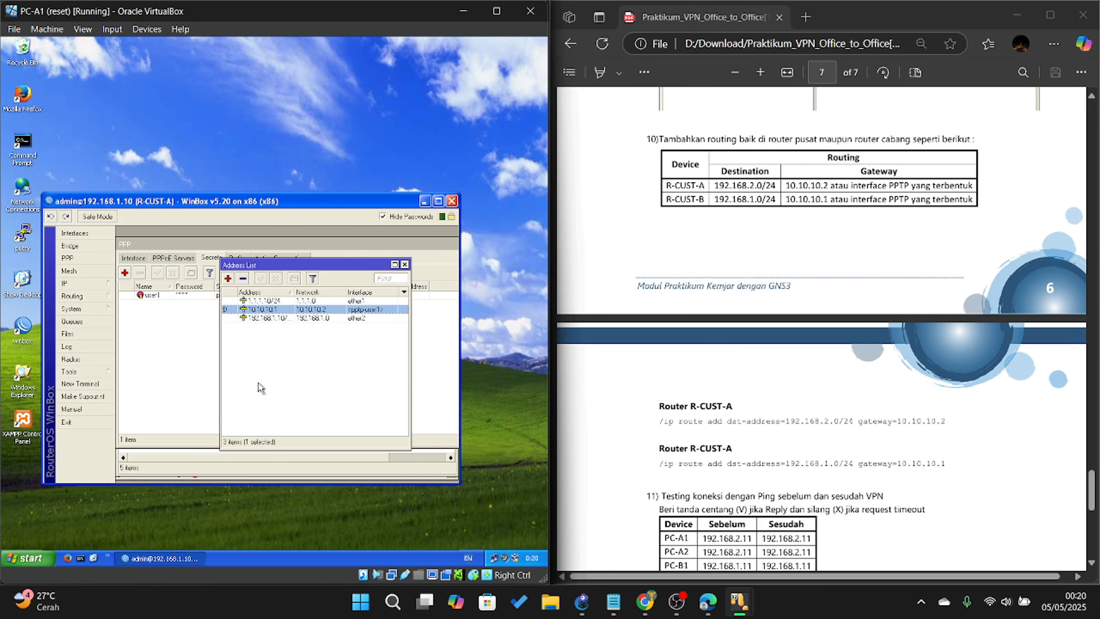
{"action": "left_click", "coordinate": [103, 384]}
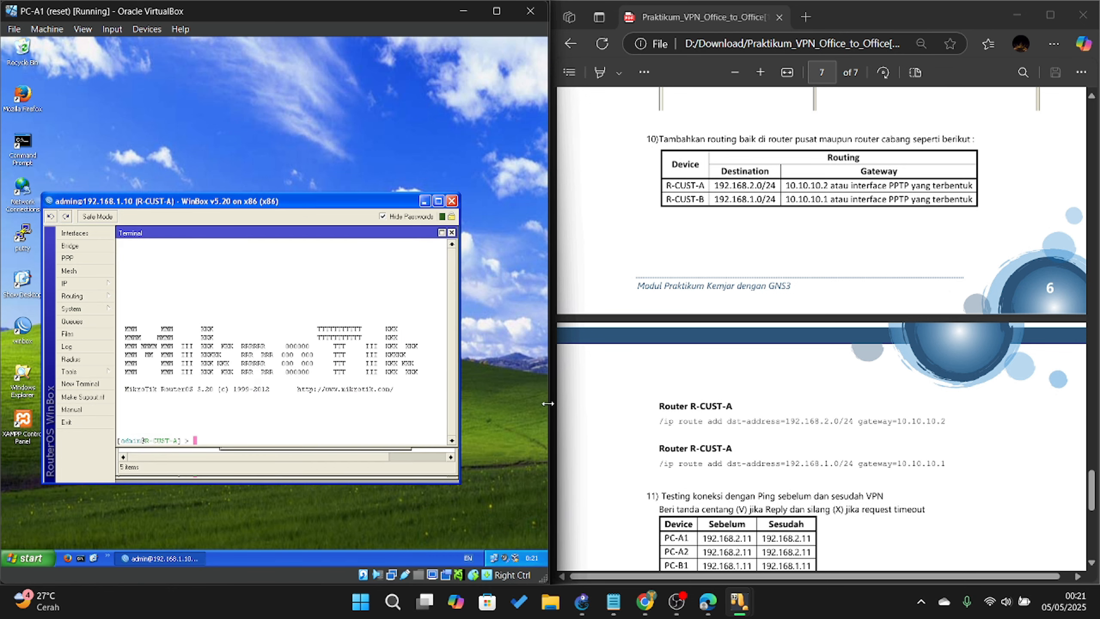
{"action": "type", "text": "ip route add dst-address="}
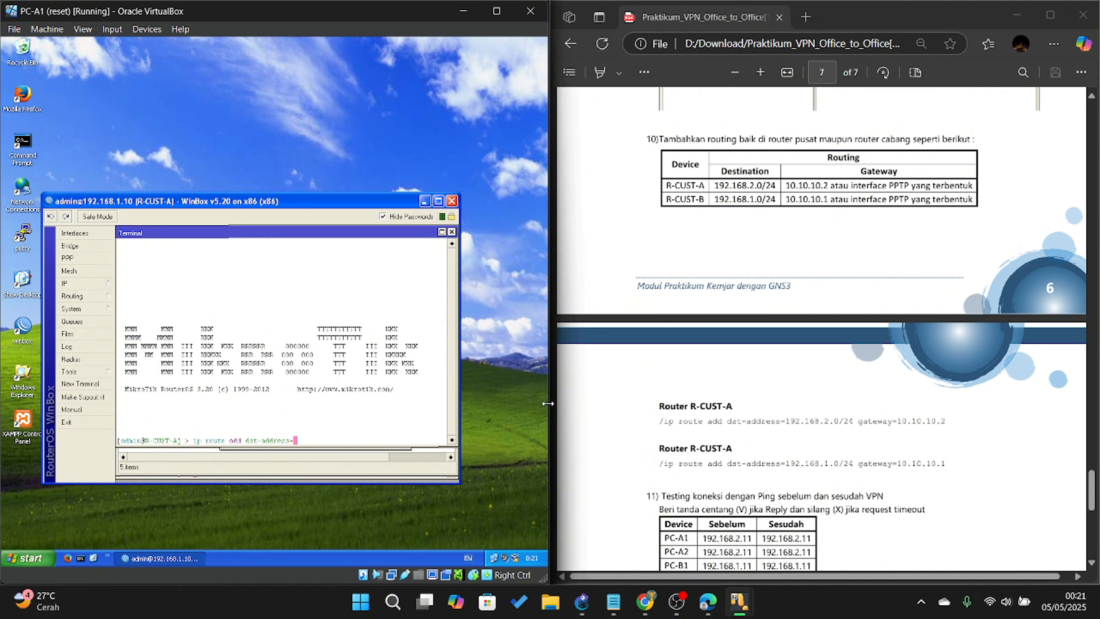
{"action": "type", "text": "192."}
{"action": "type", "text": "168.2."}
{"action": "type", "text": "0/24"}
{"action": "type", "text": " ge"}
{"action": "type", "text": "teway="}
{"action": "type", "text": "10.10"}
{"action": "type", "text": ".10."}
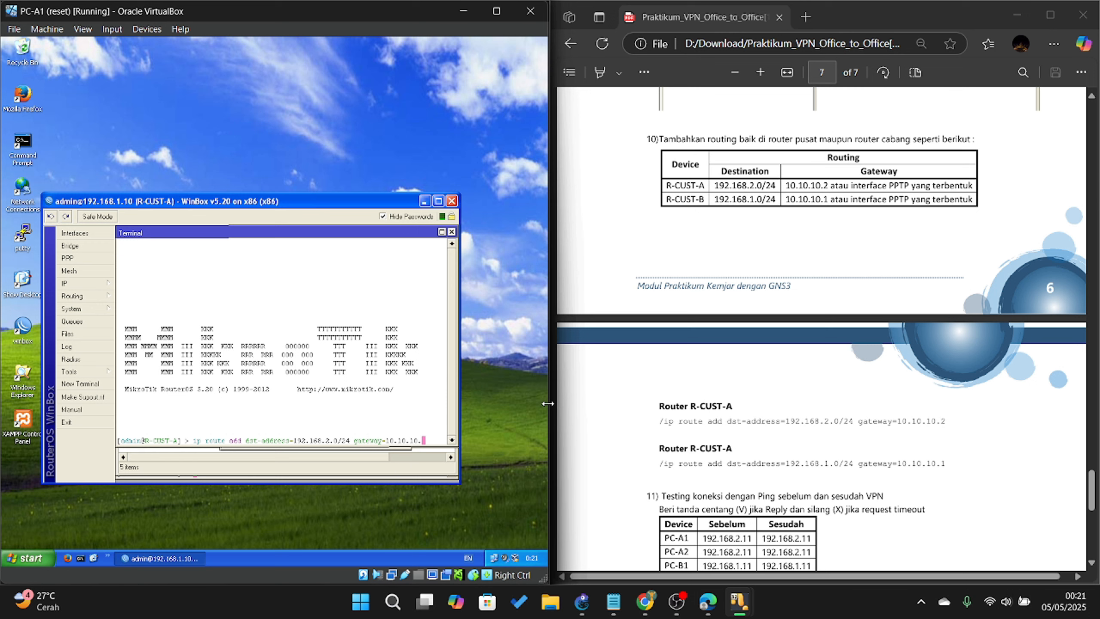
{"action": "type", "text": "2"}
{"action": "key", "text": "Return"}
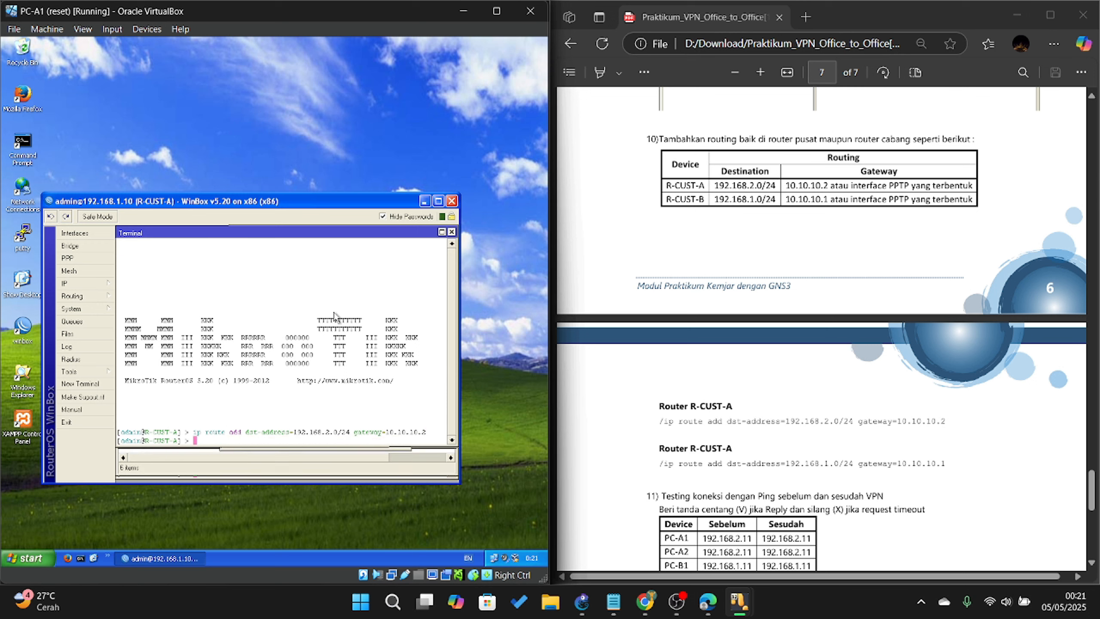
{"action": "left_click", "coordinate": [86, 286]}
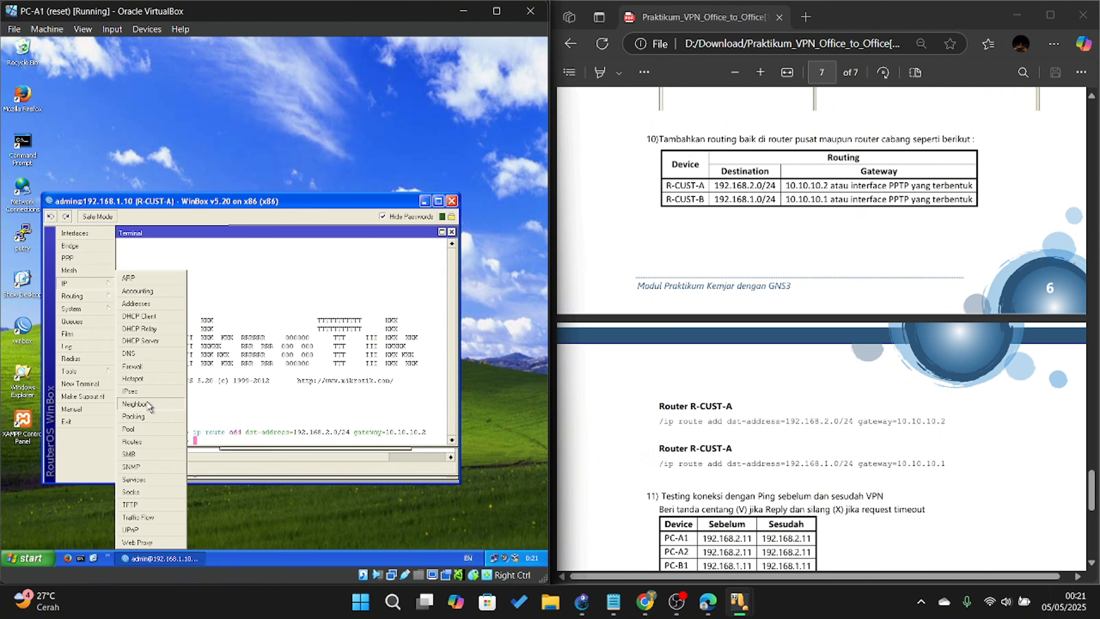
{"action": "left_click", "coordinate": [164, 442]}
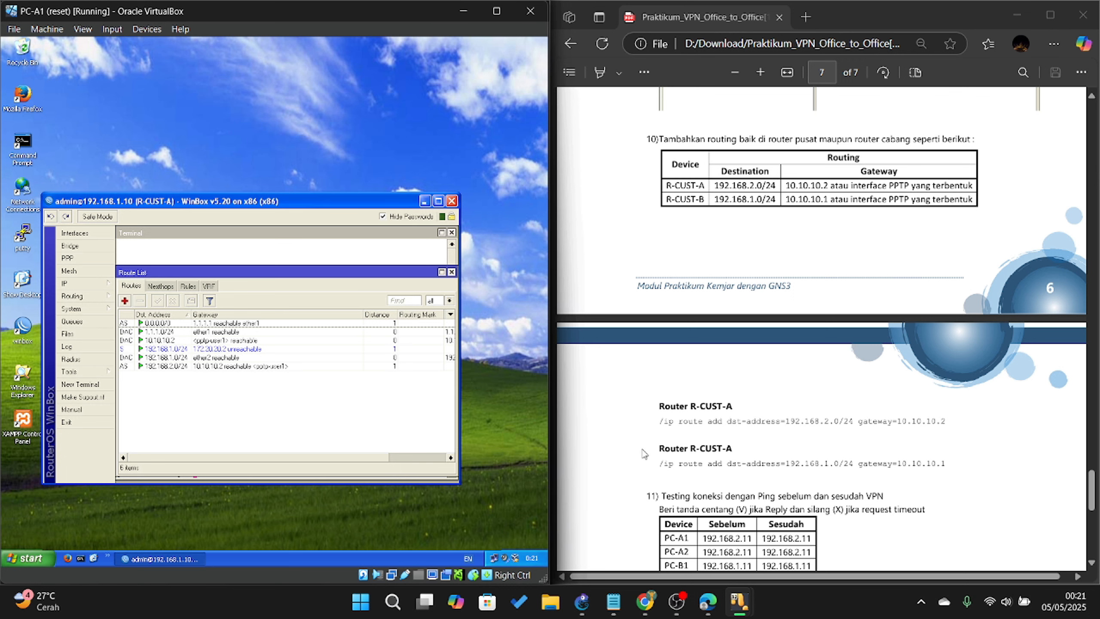
Switch to the PC-B1 virtual machine and add a terminal route on R-CUST-B to 192.168.1.0/24 via gateway 10.10.10.1
{"action": "mouse_move", "coordinate": [739, 601]}
{"action": "left_click", "coordinate": [932, 534]}
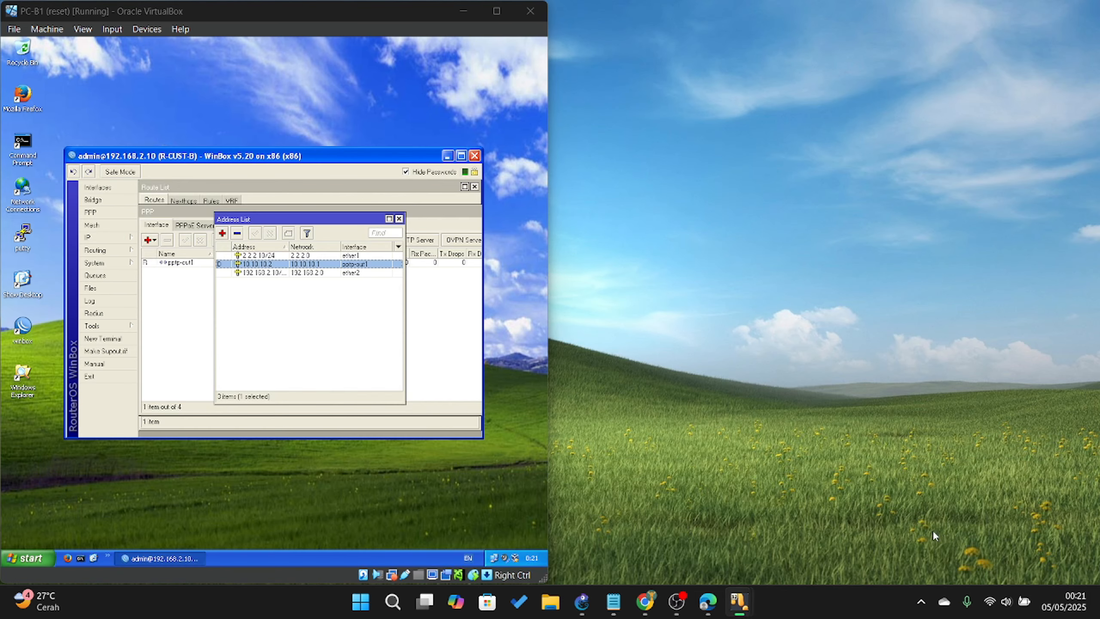
{"action": "left_click", "coordinate": [175, 299]}
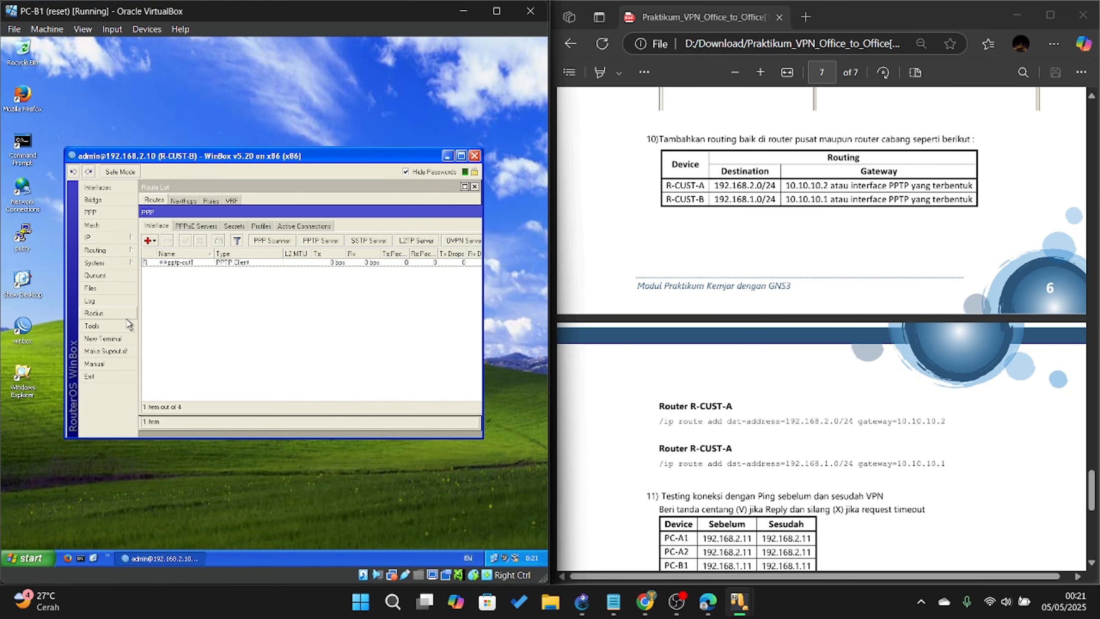
{"action": "left_click", "coordinate": [108, 338]}
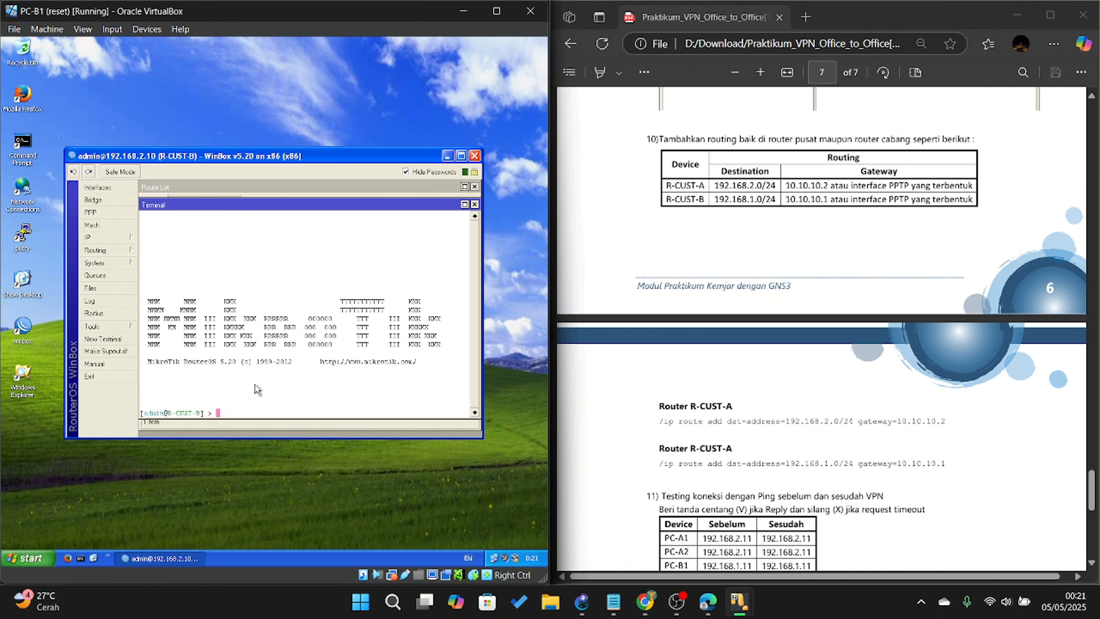
{"action": "type", "text": "ip route a"}
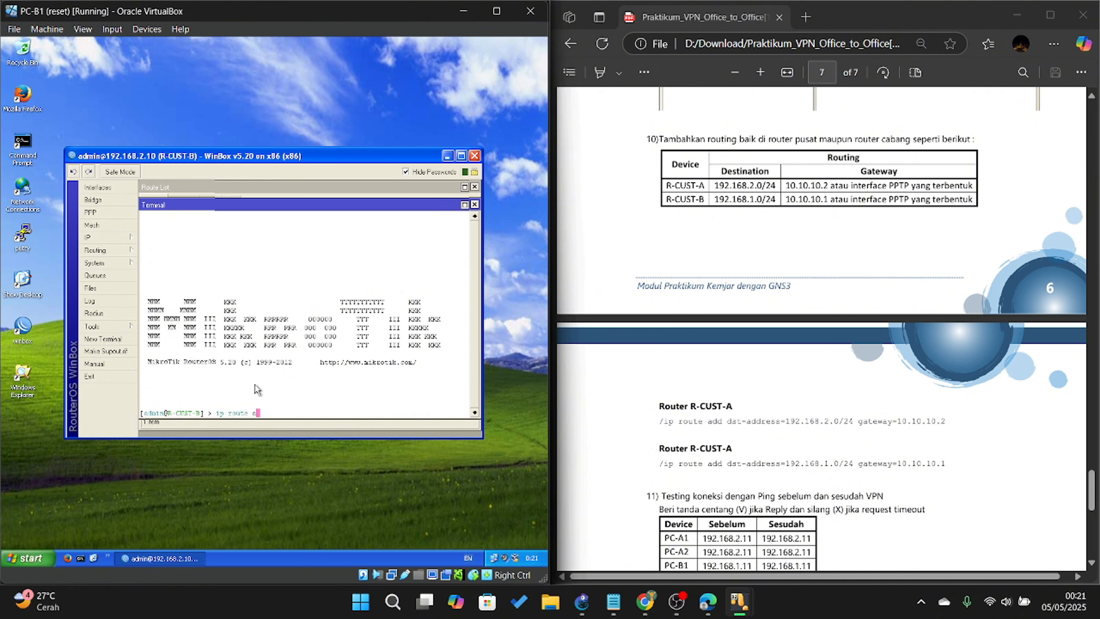
{"action": "type", "text": "dd dst-address=192.168.1.0/24 gateway=10.10.10.1"}
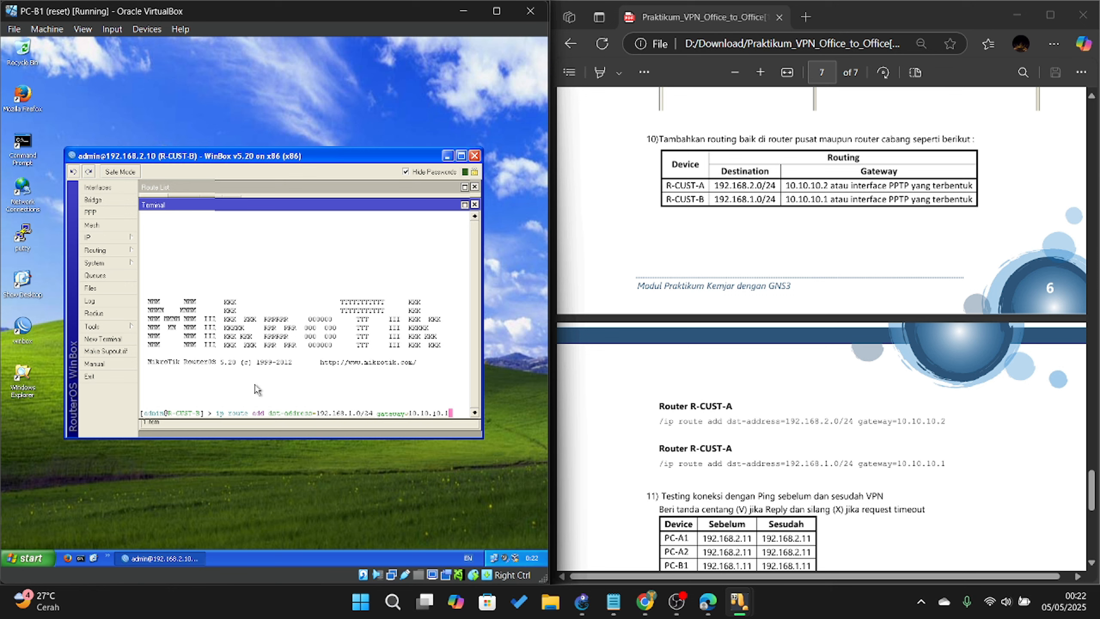
{"action": "key", "text": "Return"}
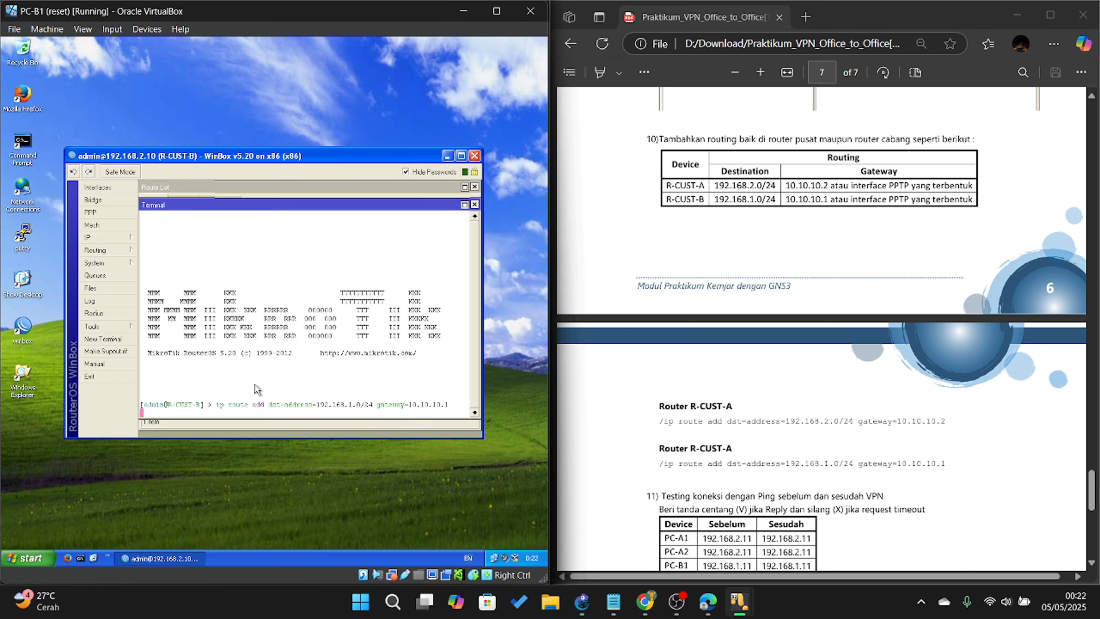
Check the new 192.168.1.0/24 route in R-CUST-B's route list and consult the module's connection tests in sections 11 and 12
{"action": "left_click", "coordinate": [89, 237]}
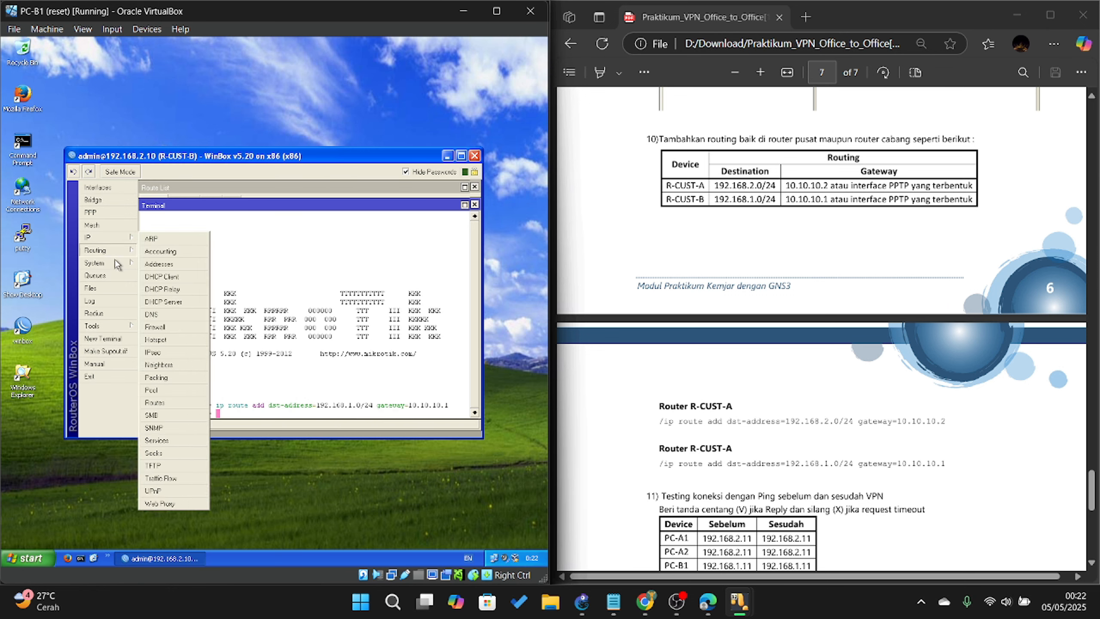
{"action": "left_click", "coordinate": [313, 337]}
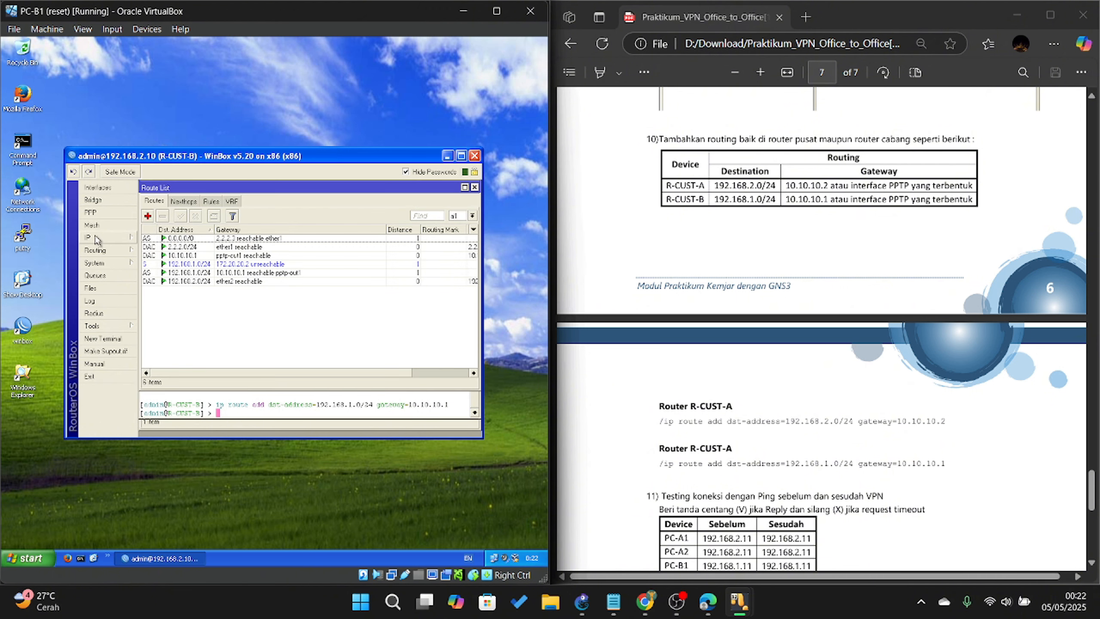
{"action": "left_click", "coordinate": [237, 272]}
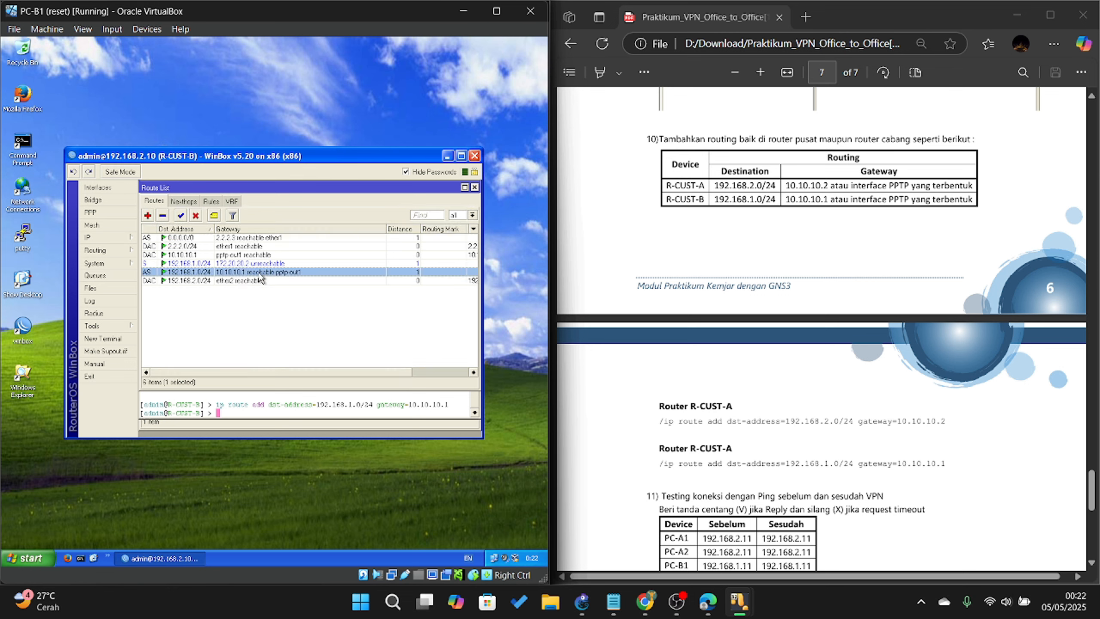
{"action": "scroll", "coordinate": [801, 303], "scroll_direction": "down", "scroll_amount": 1}
{"action": "scroll", "coordinate": [801, 303], "scroll_direction": "down", "scroll_amount": 6}
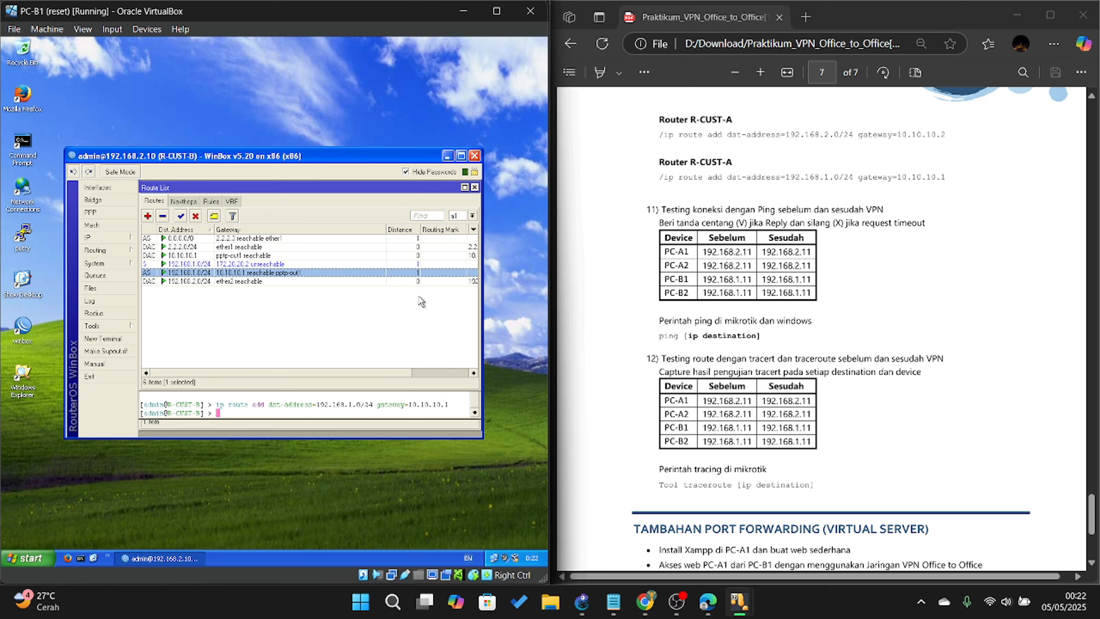
Check R-CUST-B's PPP interfaces, switch to the PC-A1 virtual machine to check R-CUST-A's PPP secrets, and read the module's port forwarding section
{"action": "left_click", "coordinate": [101, 213]}
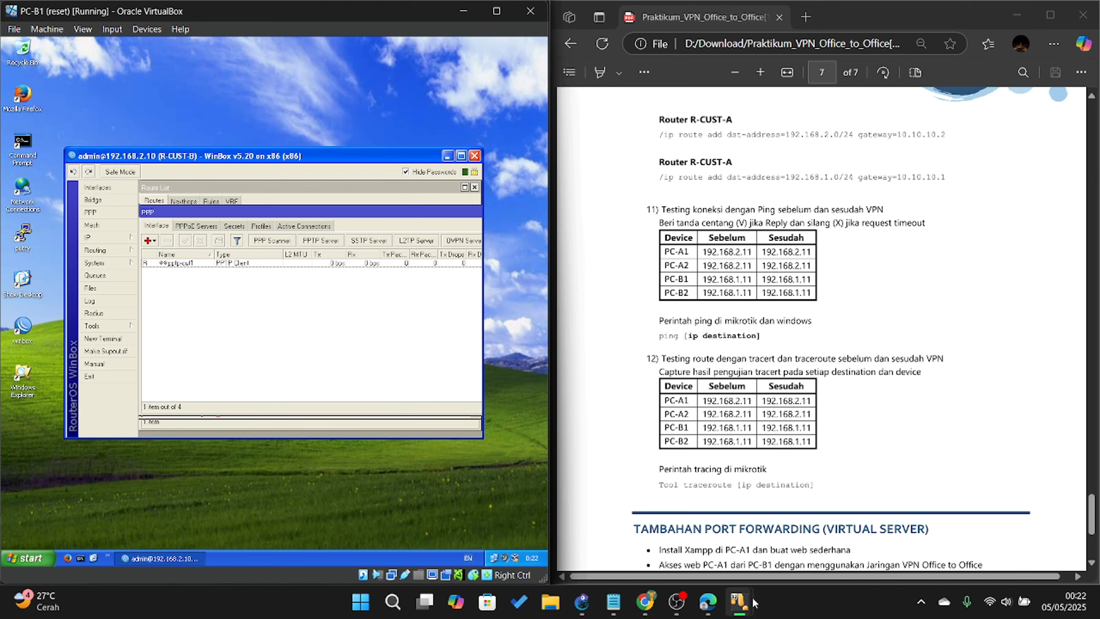
{"action": "mouse_move", "coordinate": [739, 602]}
{"action": "left_click", "coordinate": [789, 546]}
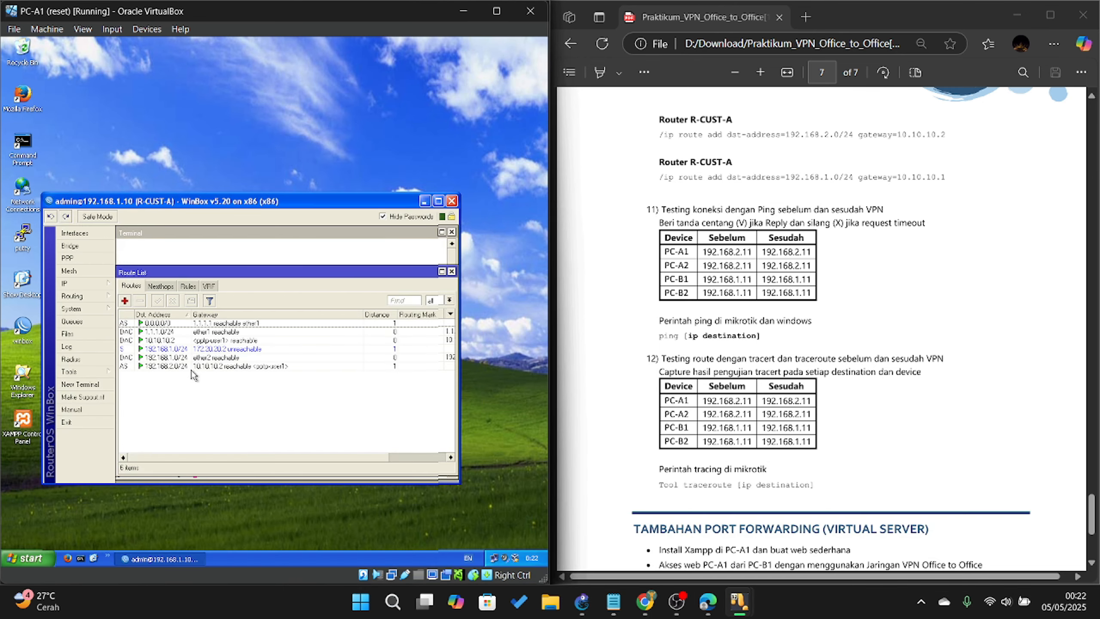
{"action": "left_click", "coordinate": [69, 258]}
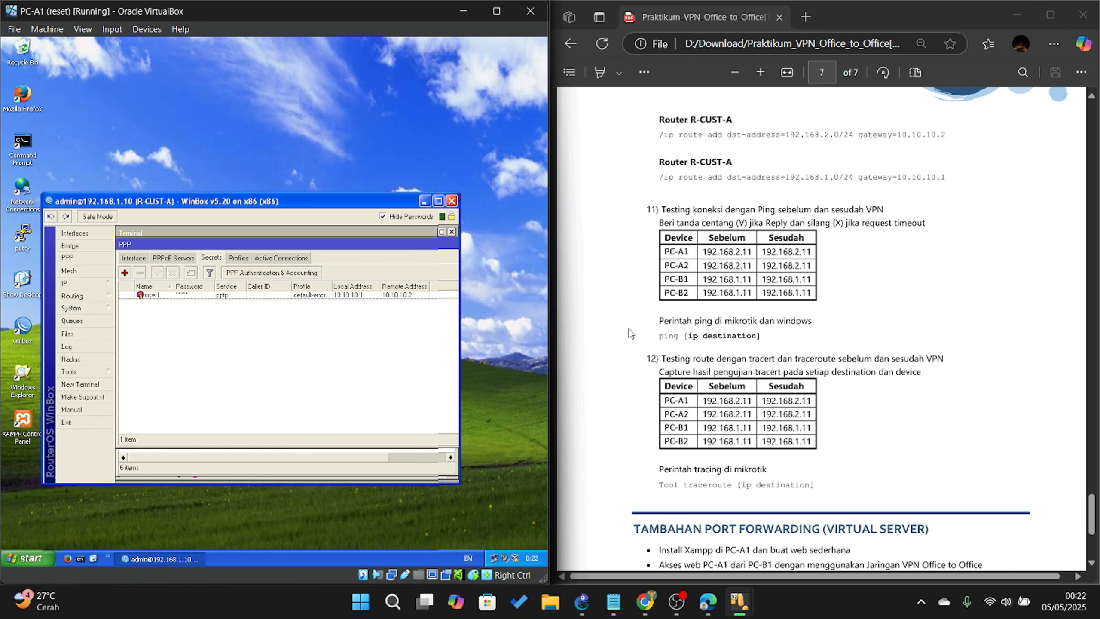
{"action": "scroll", "coordinate": [629, 333], "scroll_direction": "down", "scroll_amount": 3}
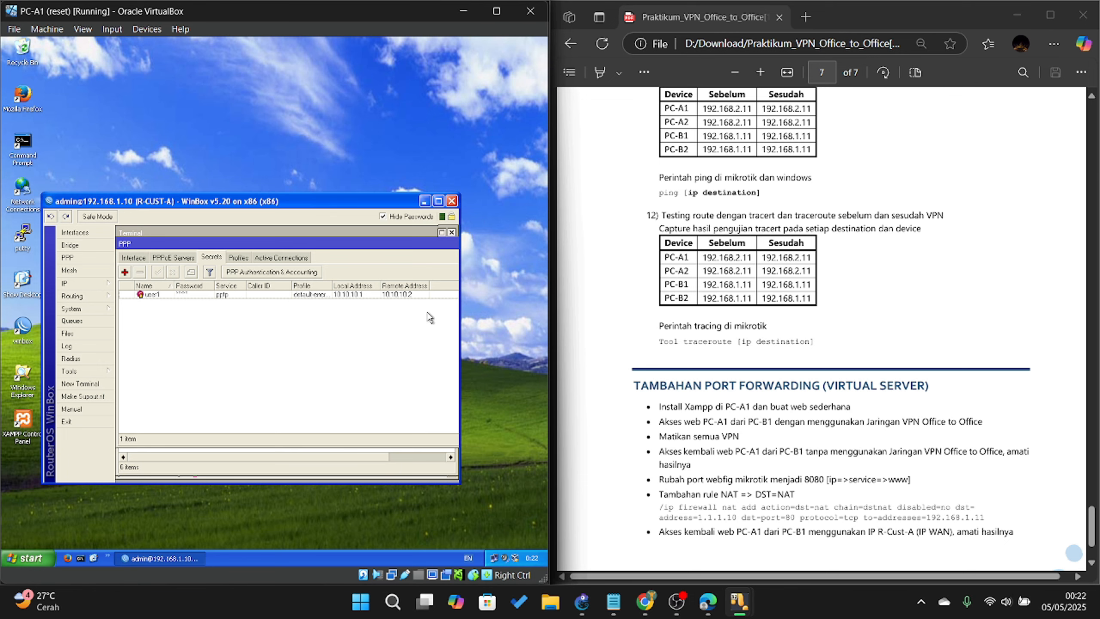
{"action": "scroll", "coordinate": [700, 276], "scroll_direction": "down", "scroll_amount": 3}
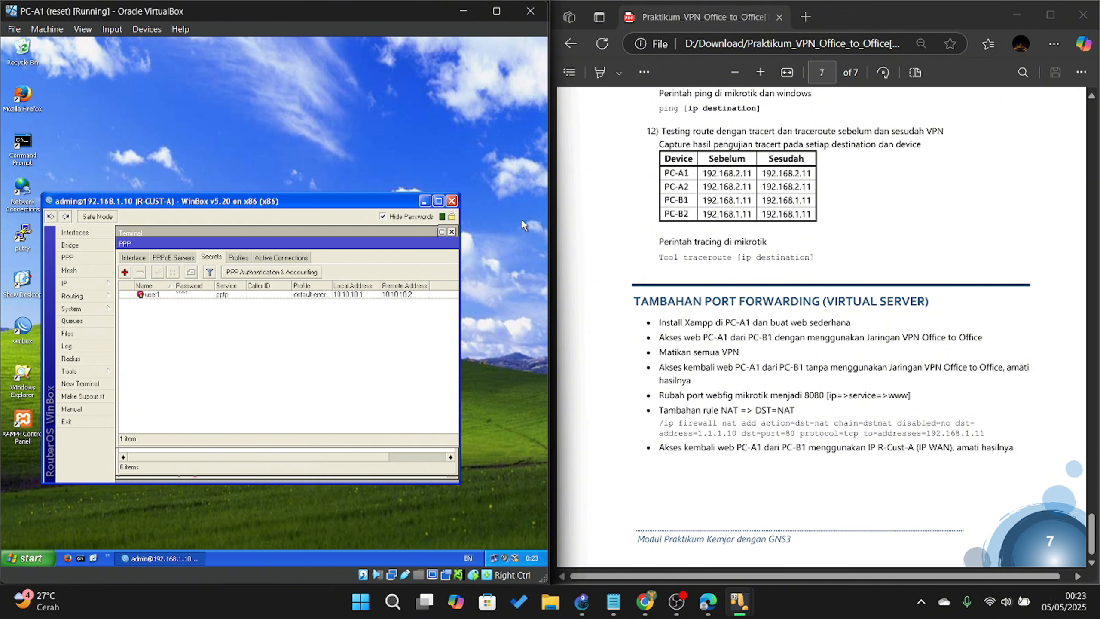
Close WinBox on PC-A1 and open the C:\xampp\htdocs folder through the XAMPP Control Panel
{"action": "left_click", "coordinate": [452, 202]}
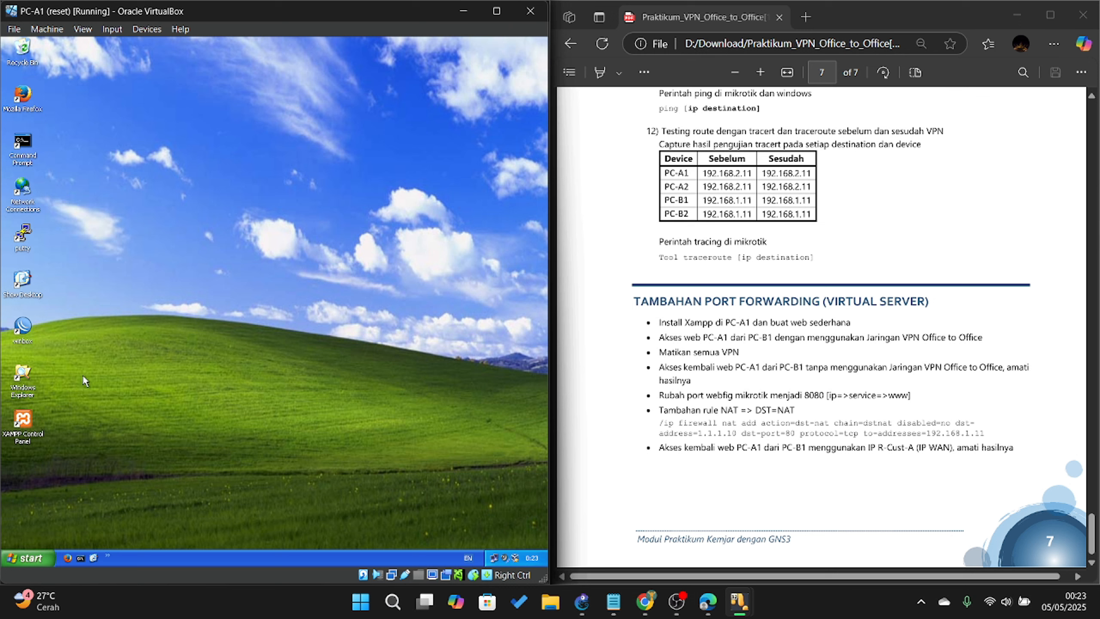
{"action": "double_click", "coordinate": [34, 423]}
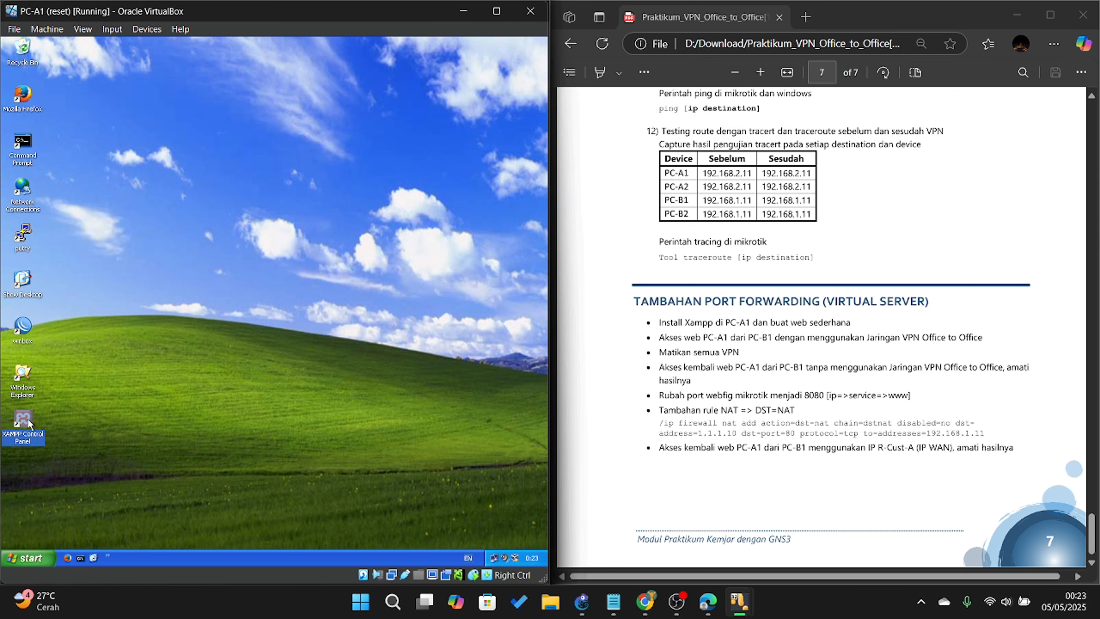
{"action": "left_click_drag", "start_coordinate": [373, 358], "coordinate": [292, 233]}
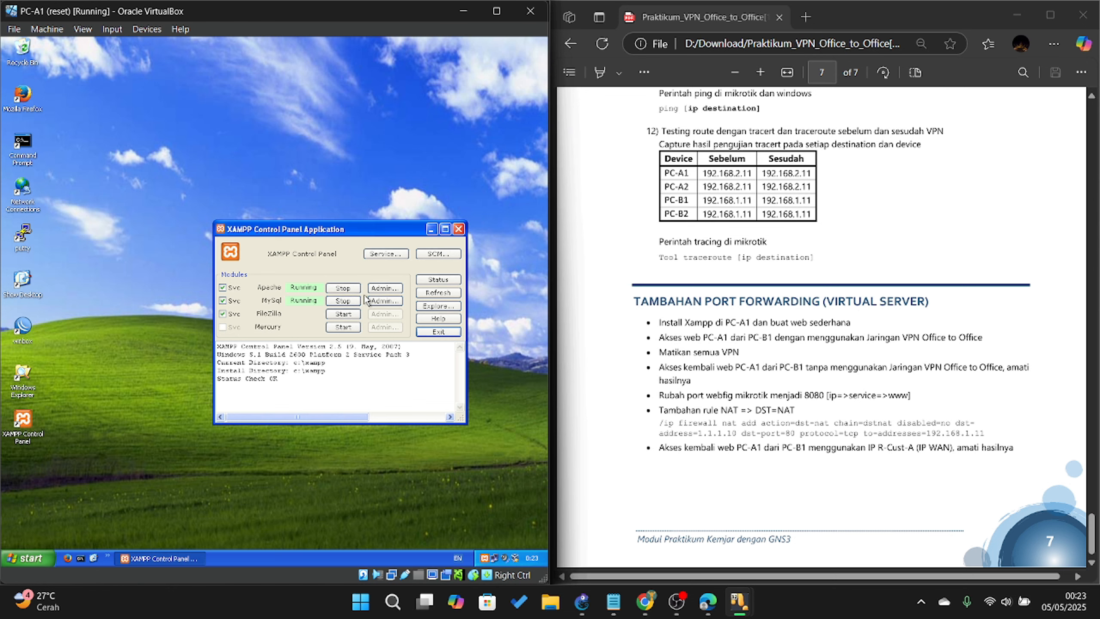
{"action": "left_click_drag", "start_coordinate": [351, 230], "coordinate": [322, 214]}
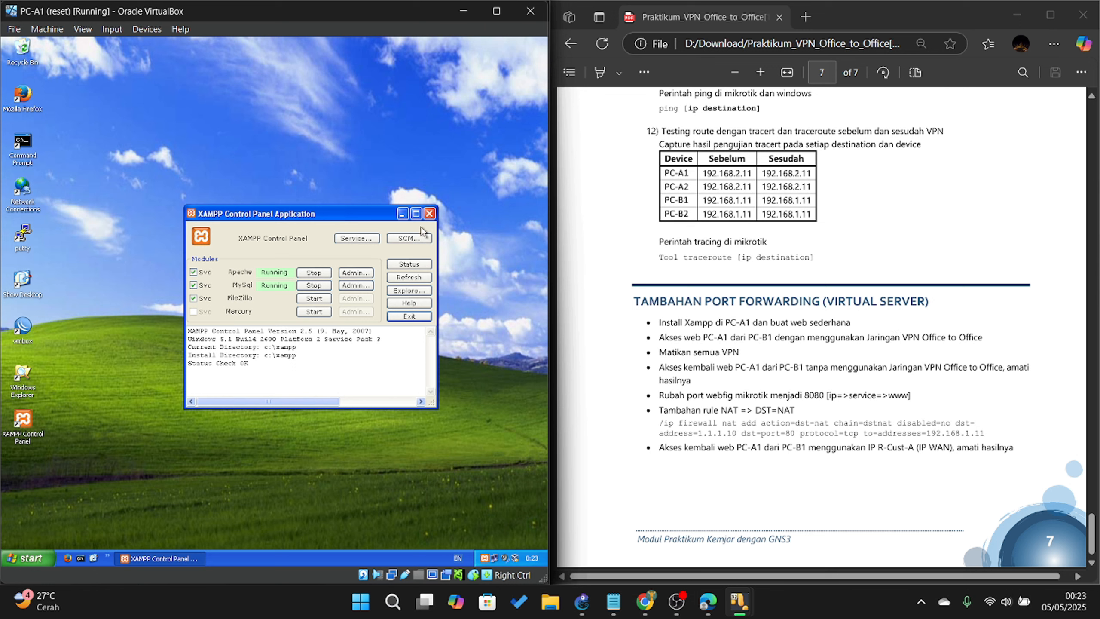
{"action": "left_click", "coordinate": [414, 292]}
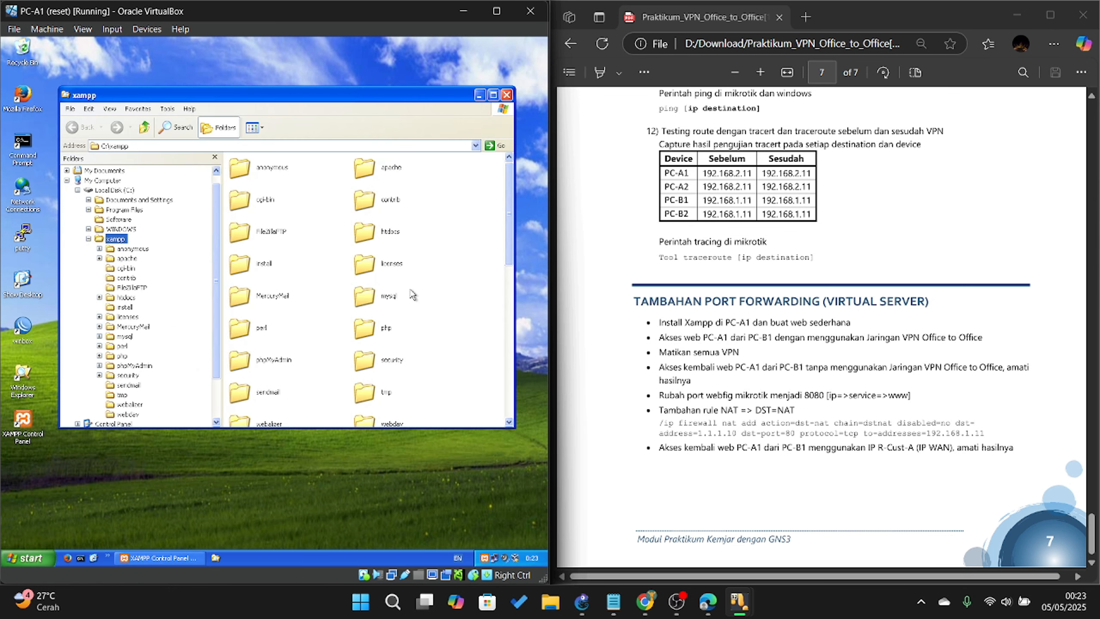
{"action": "double_click", "coordinate": [387, 234]}
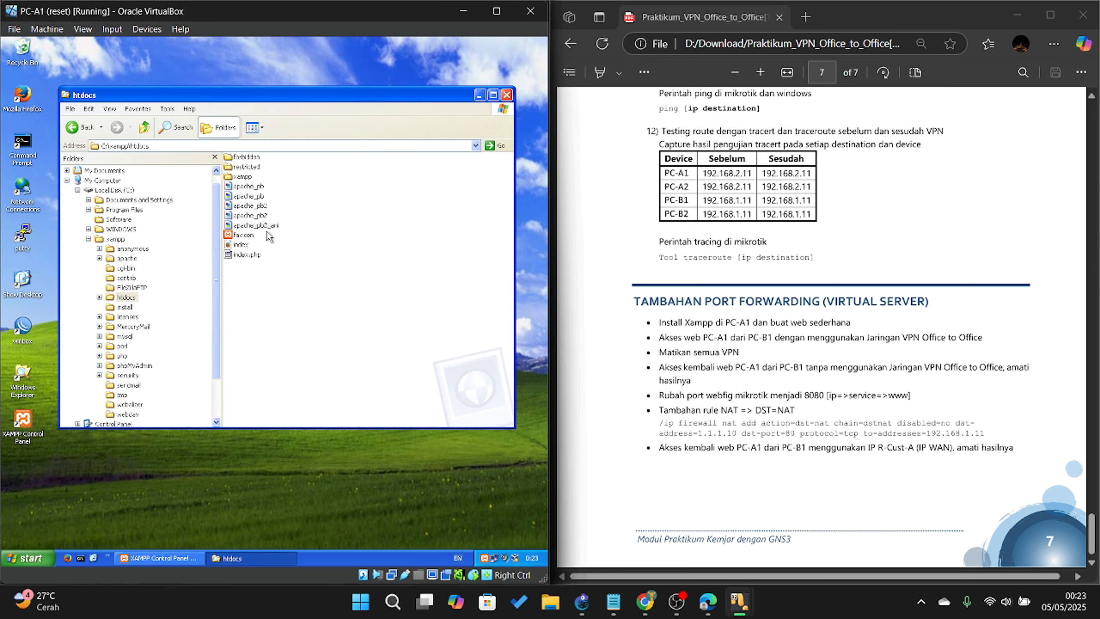
Change the h1 heading of the index page in htdocs to "Pesan dari" plus the author's name, save it, and view the page in Firefox
{"action": "right_click", "coordinate": [243, 248]}
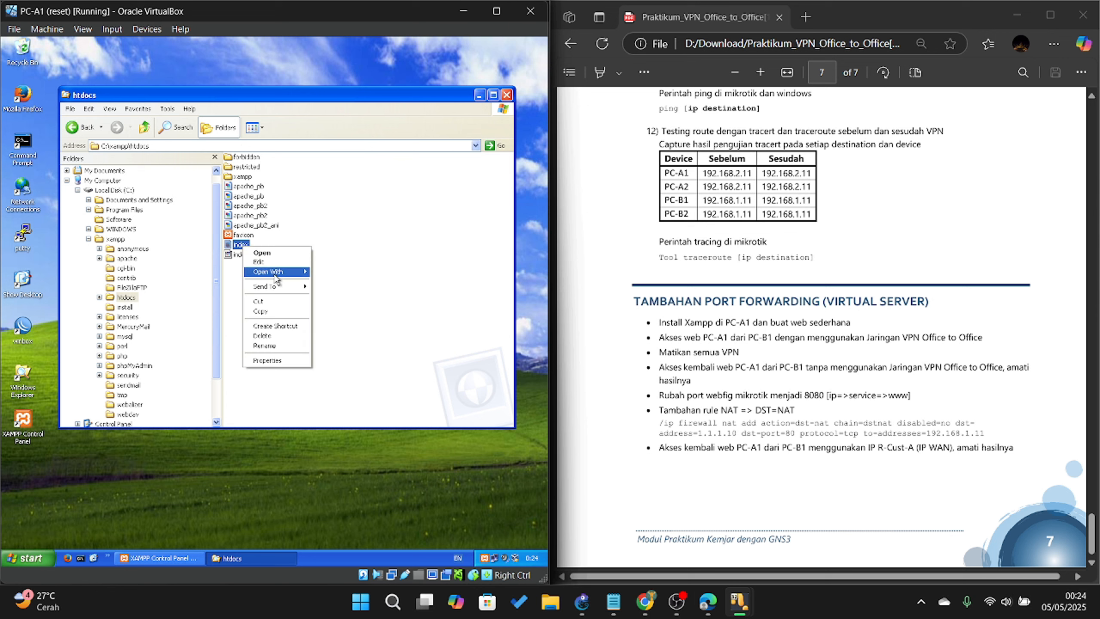
{"action": "left_click", "coordinate": [259, 261]}
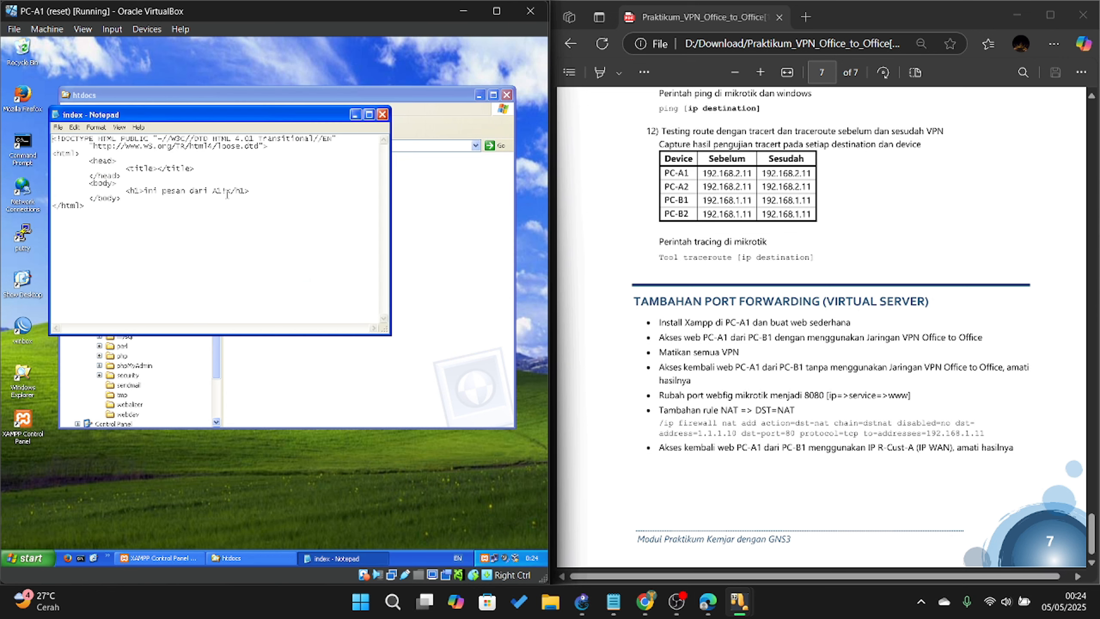
{"action": "left_click_drag", "start_coordinate": [227, 195], "coordinate": [146, 195]}
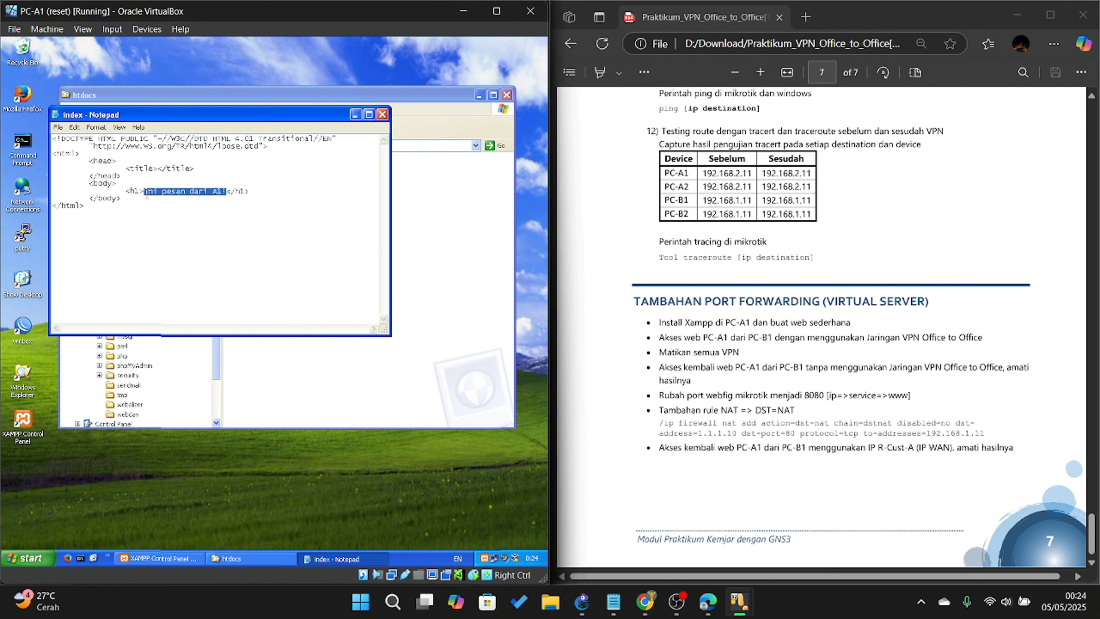
{"action": "type", "text": "Pesan dari"}
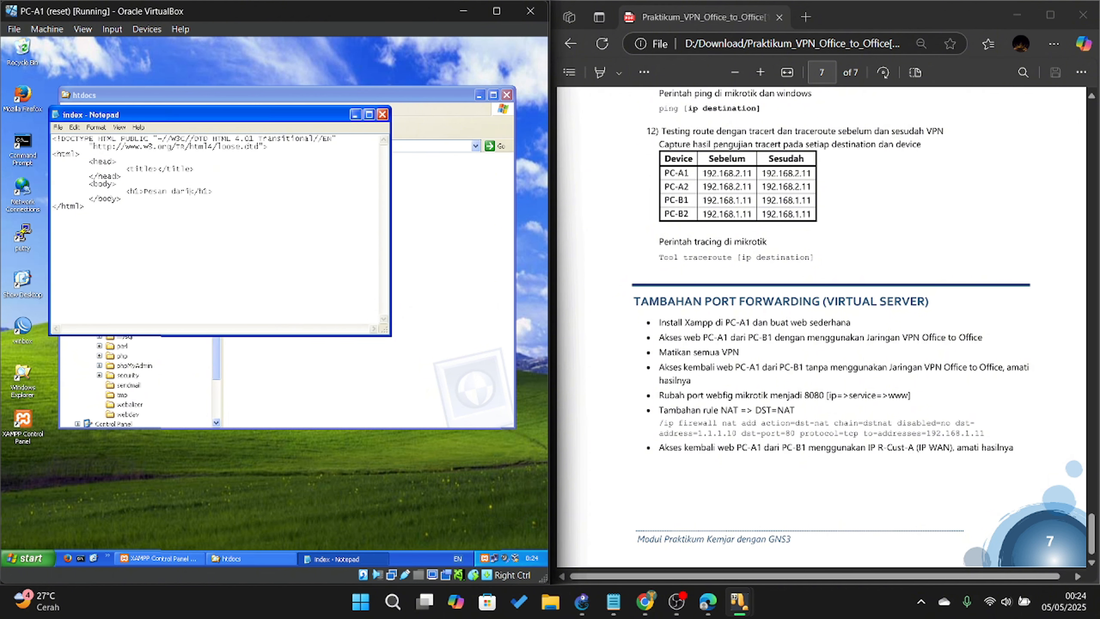
{"action": "type", "text": " Besto"}
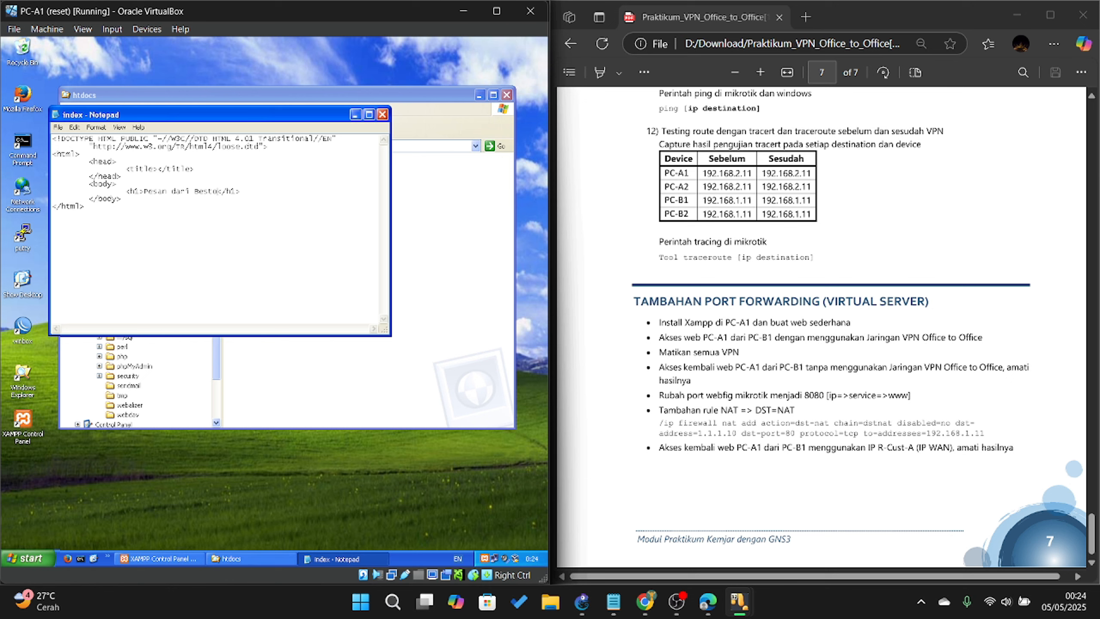
{"action": "left_click", "coordinate": [383, 114]}
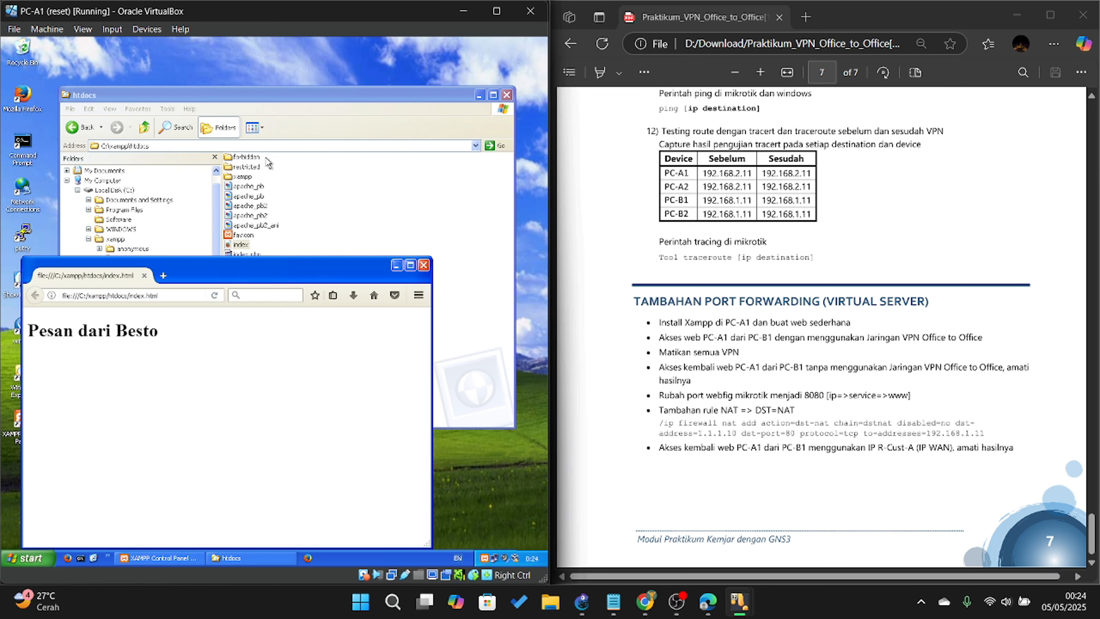
{"action": "left_click_drag", "start_coordinate": [196, 272], "coordinate": [265, 152]}
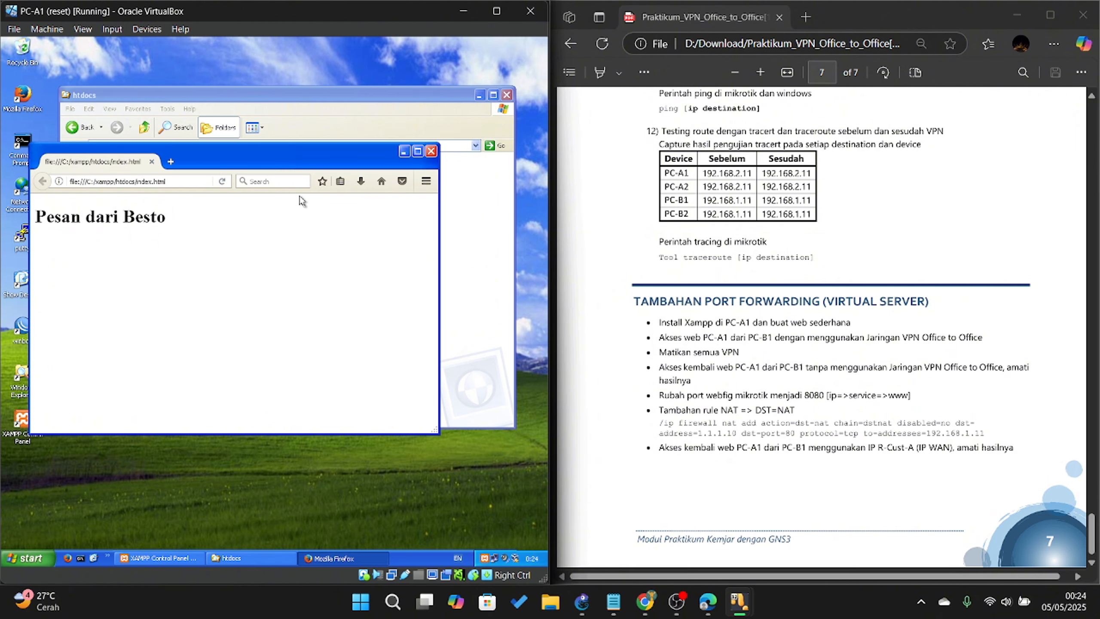
Switch to the PC-B1 virtual machine and load PC-A1's web server at 192.168.1.11 in Firefox
{"action": "mouse_move", "coordinate": [738, 602]}
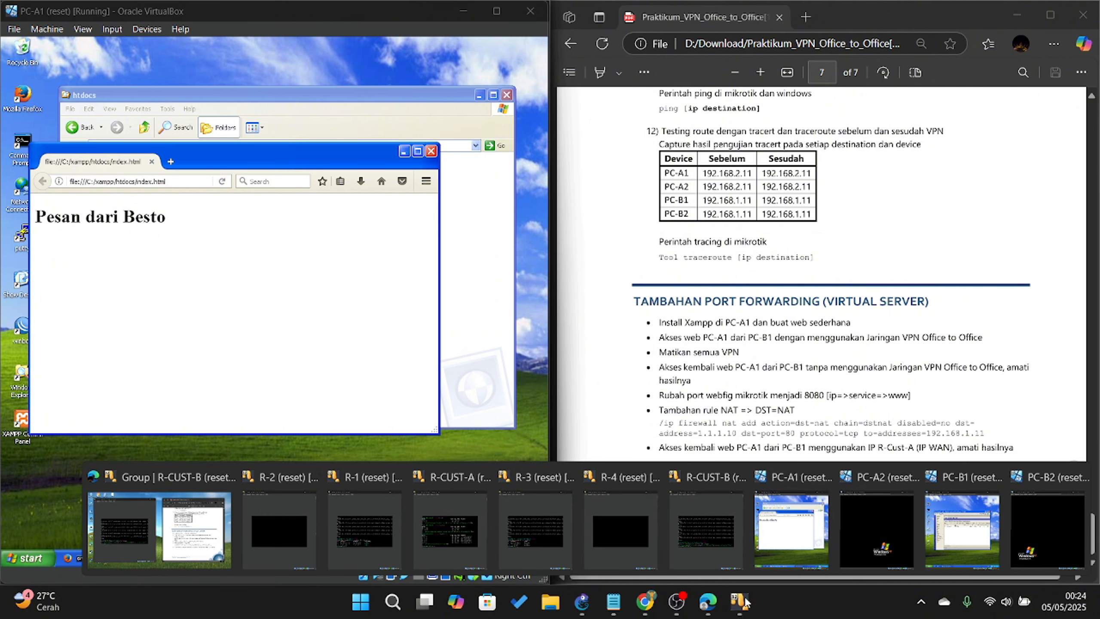
{"action": "left_click", "coordinate": [877, 520]}
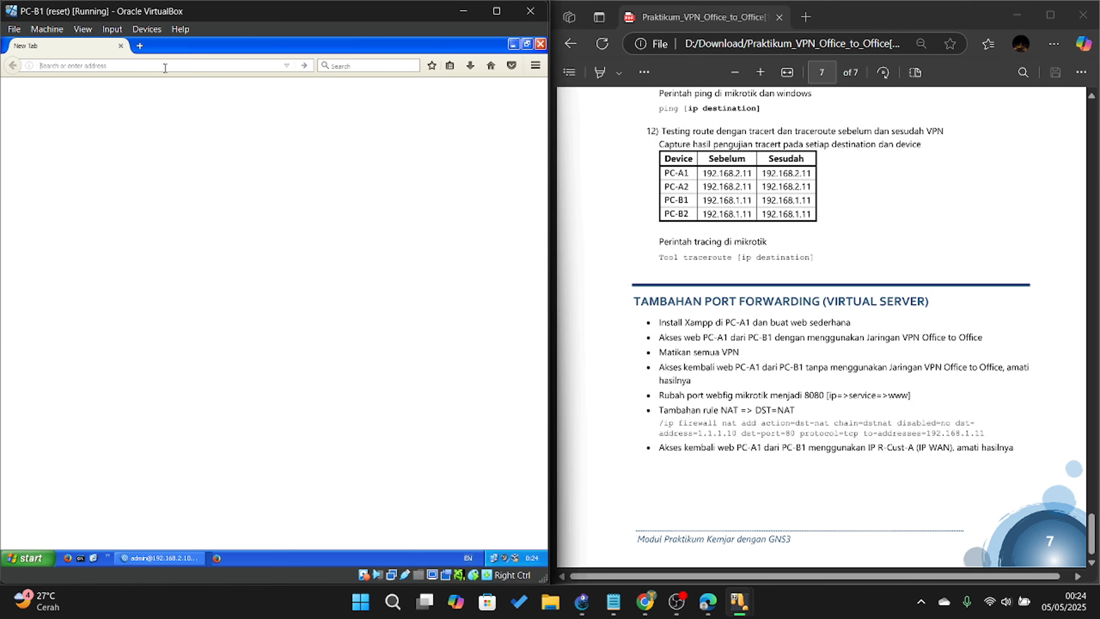
{"action": "type", "text": "192"}
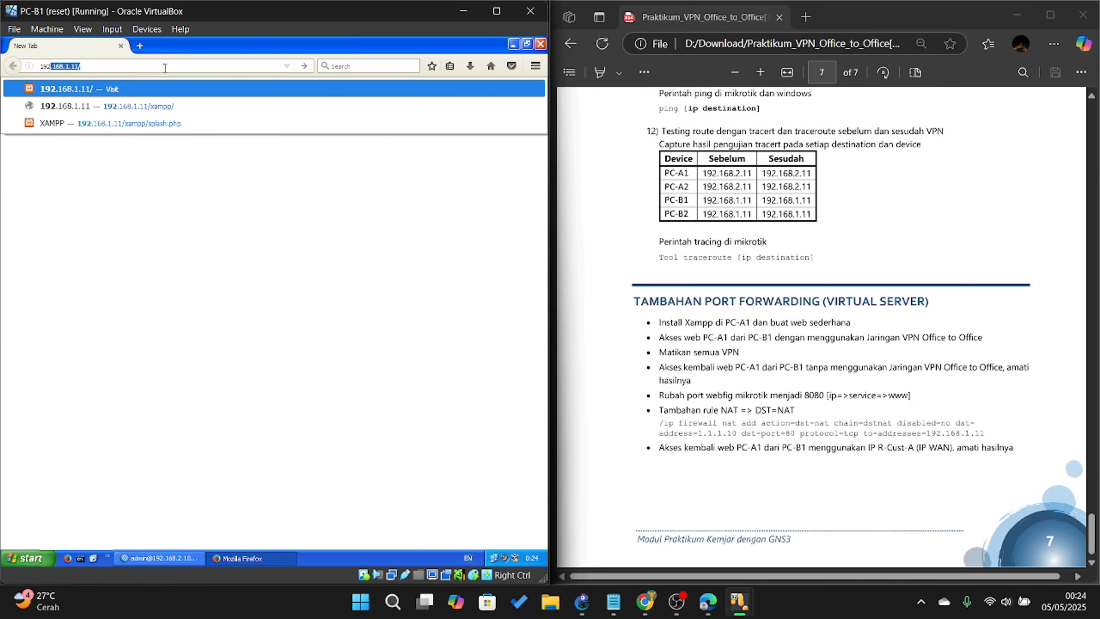
{"action": "type", "text": ".168."}
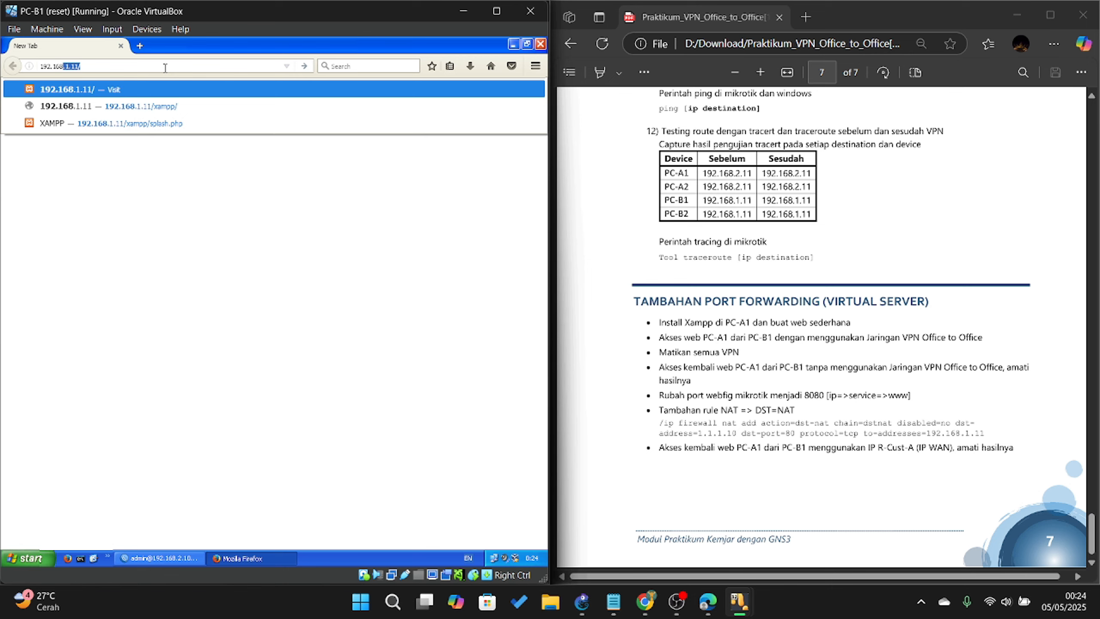
{"action": "type", "text": "1.11"}
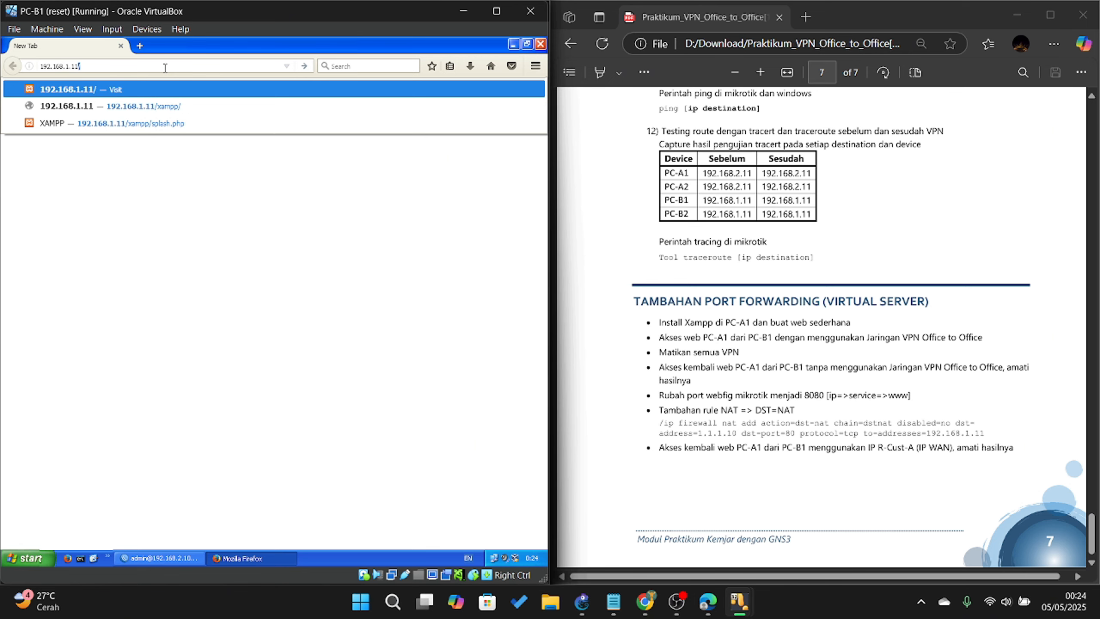
{"action": "key", "text": "Return"}
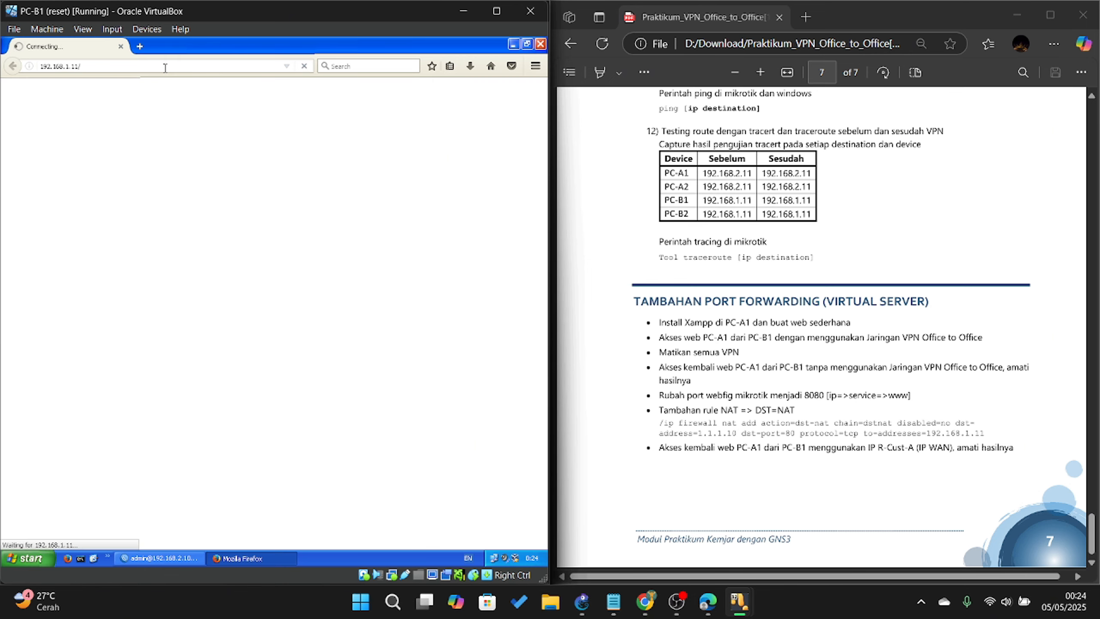
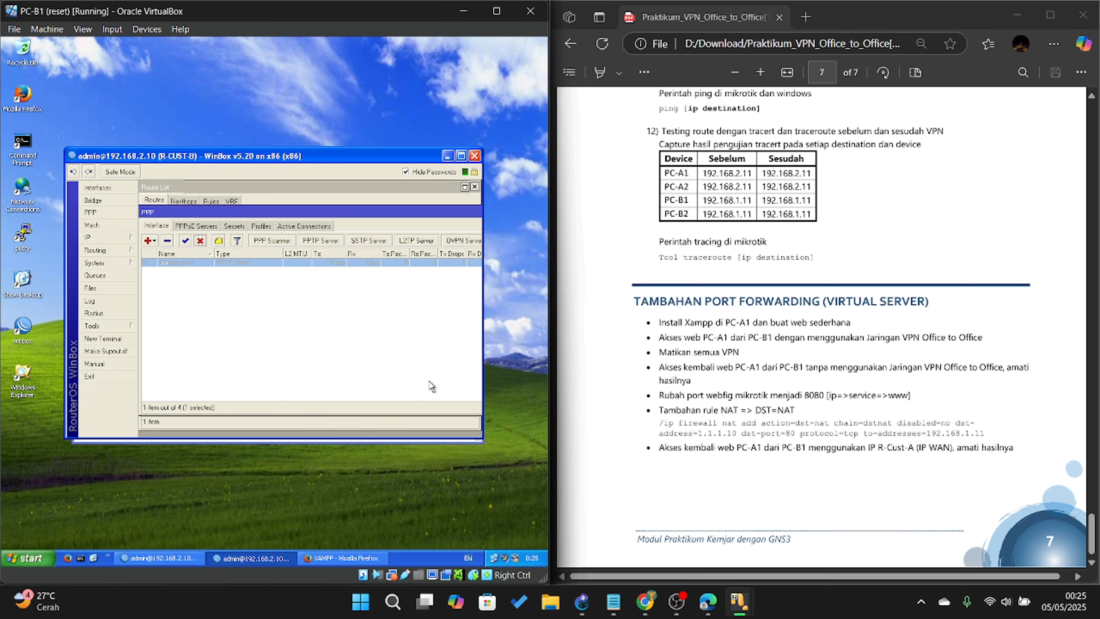
Switch to the PC-A1 virtual machine and review the module's section 8 on enabling the PPTP server and creating the VPN user
{"action": "mouse_move", "coordinate": [739, 602]}
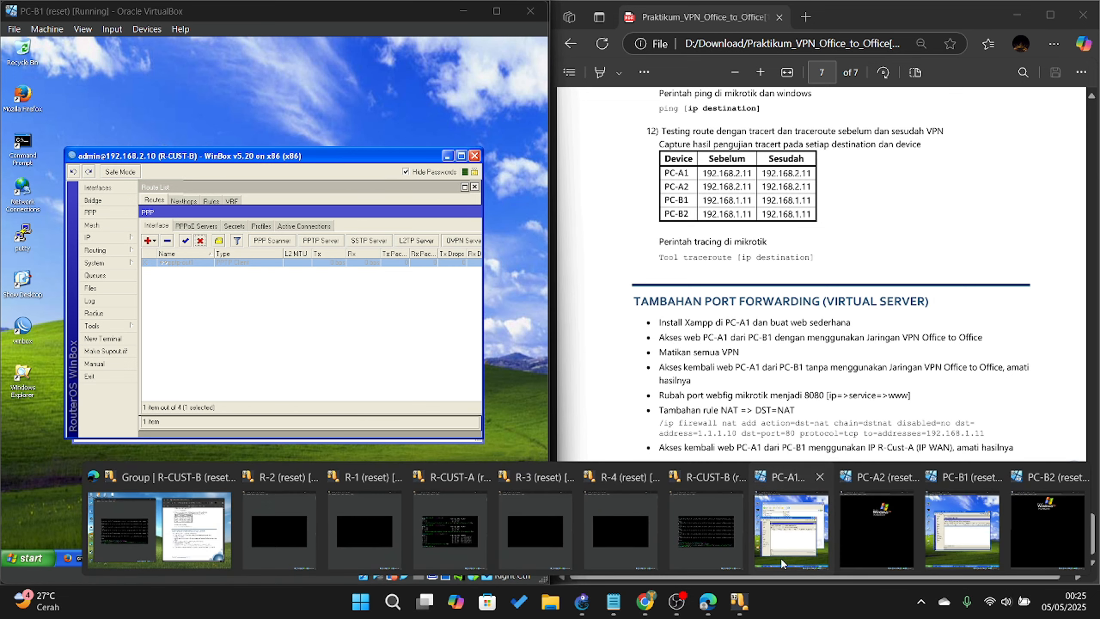
{"action": "left_click", "coordinate": [780, 558]}
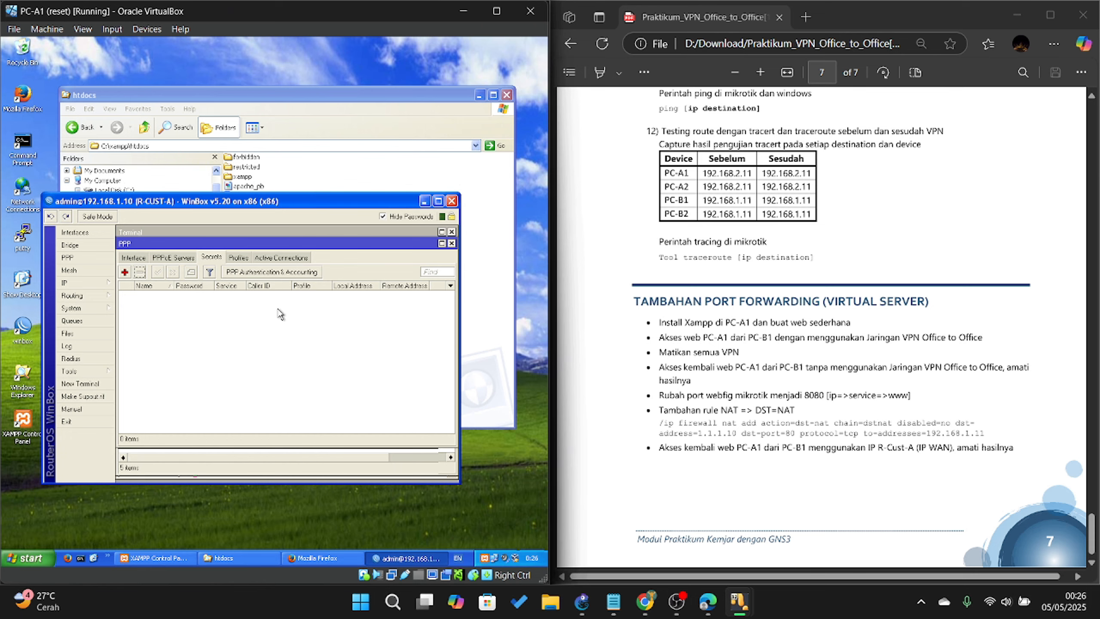
{"action": "scroll", "coordinate": [758, 353], "scroll_direction": "up", "scroll_amount": 8}
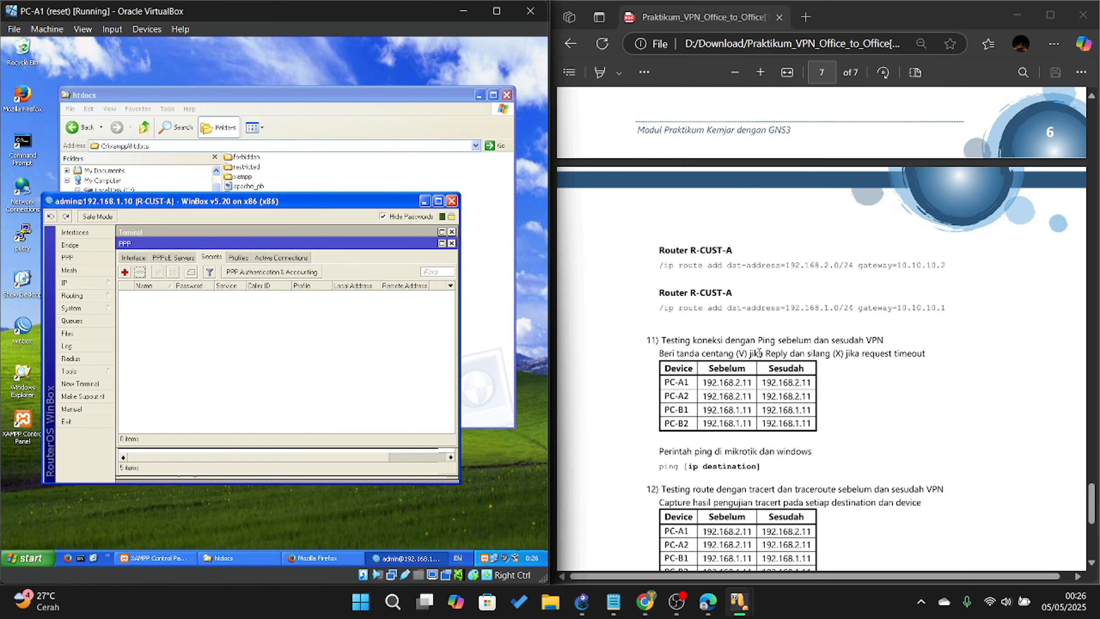
{"action": "scroll", "coordinate": [759, 352], "scroll_direction": "up", "scroll_amount": 20}
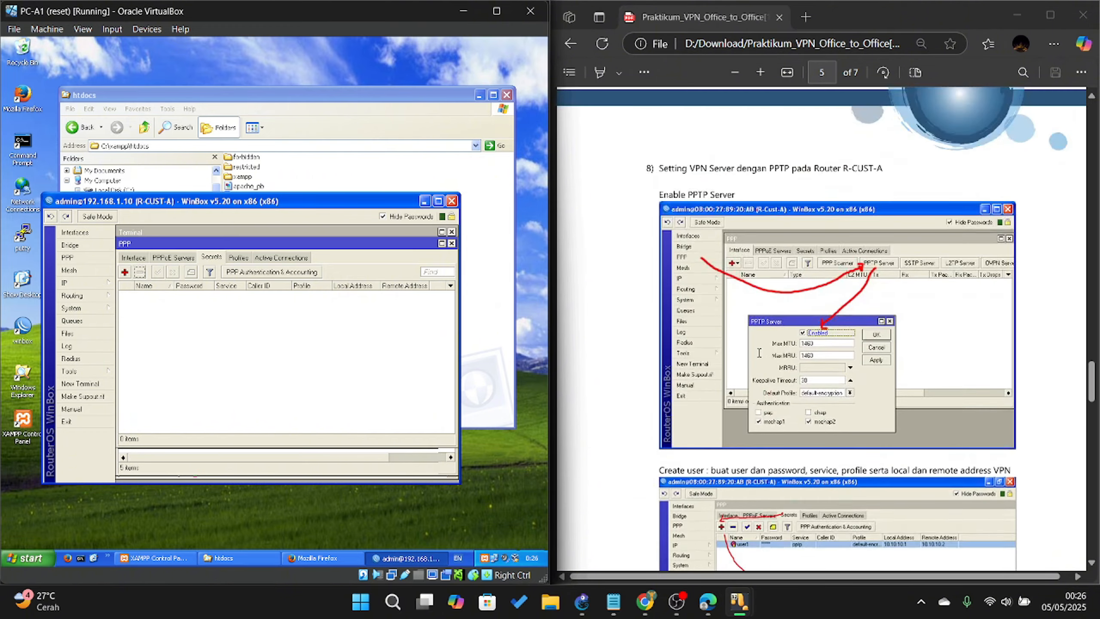
{"action": "scroll", "coordinate": [758, 352], "scroll_direction": "down", "scroll_amount": 5}
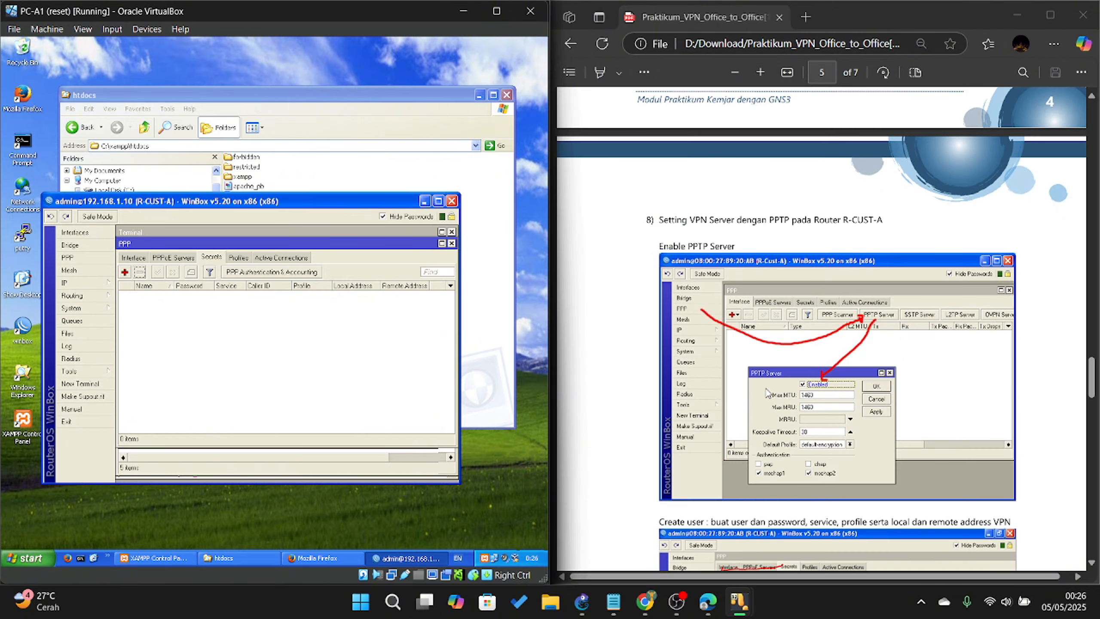
{"action": "scroll", "coordinate": [766, 393], "scroll_direction": "up", "scroll_amount": 9}
{"action": "scroll", "coordinate": [764, 392], "scroll_direction": "down", "scroll_amount": 15}
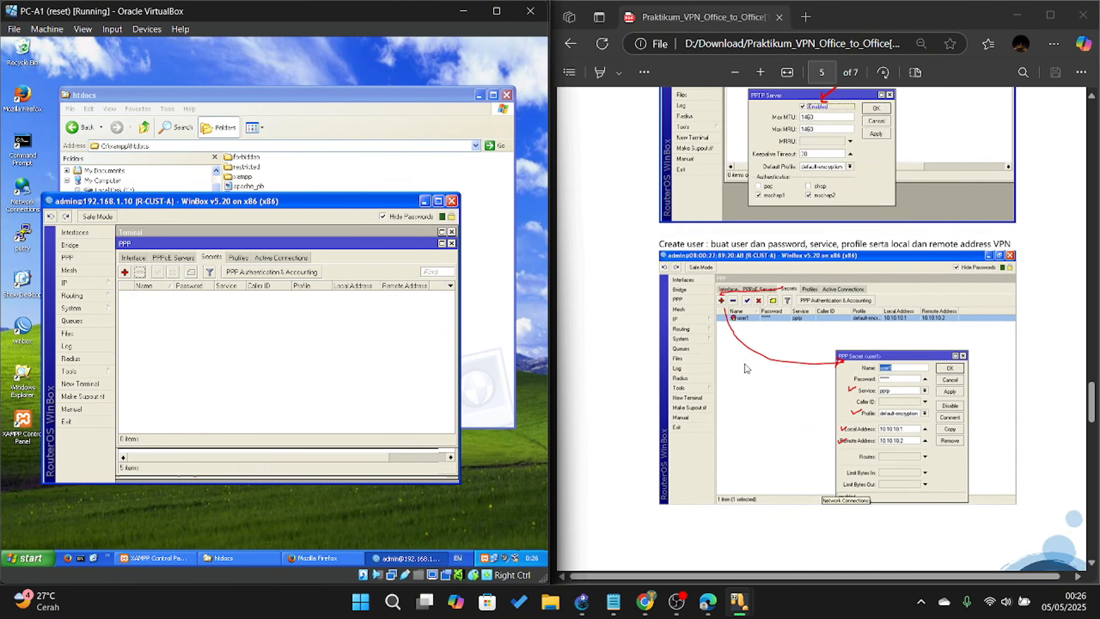
{"action": "scroll", "coordinate": [746, 368], "scroll_direction": "down", "scroll_amount": 3}
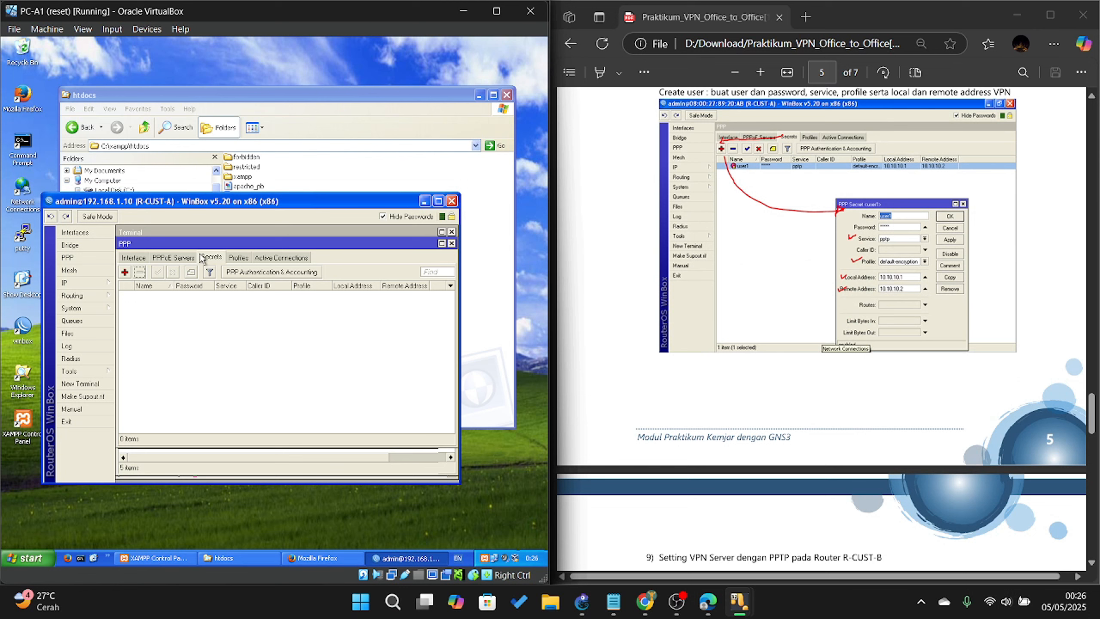
Open R-CUST-A's PPTP server settings and apply them with the server enabled
{"action": "left_click", "coordinate": [133, 258]}
{"action": "left_click", "coordinate": [287, 273]}
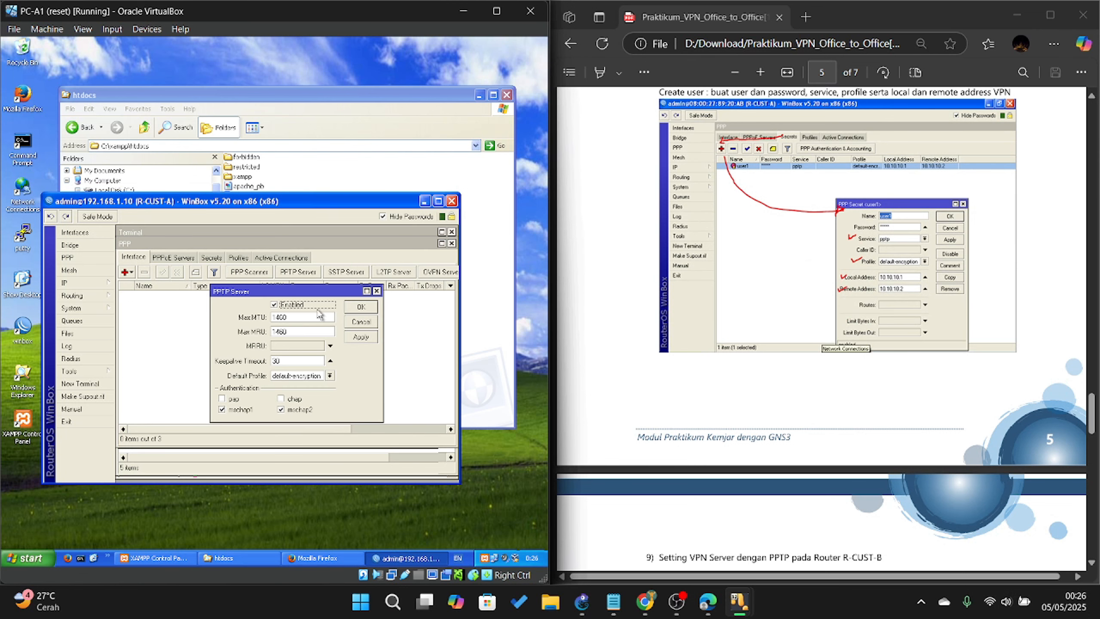
{"action": "left_click", "coordinate": [371, 337]}
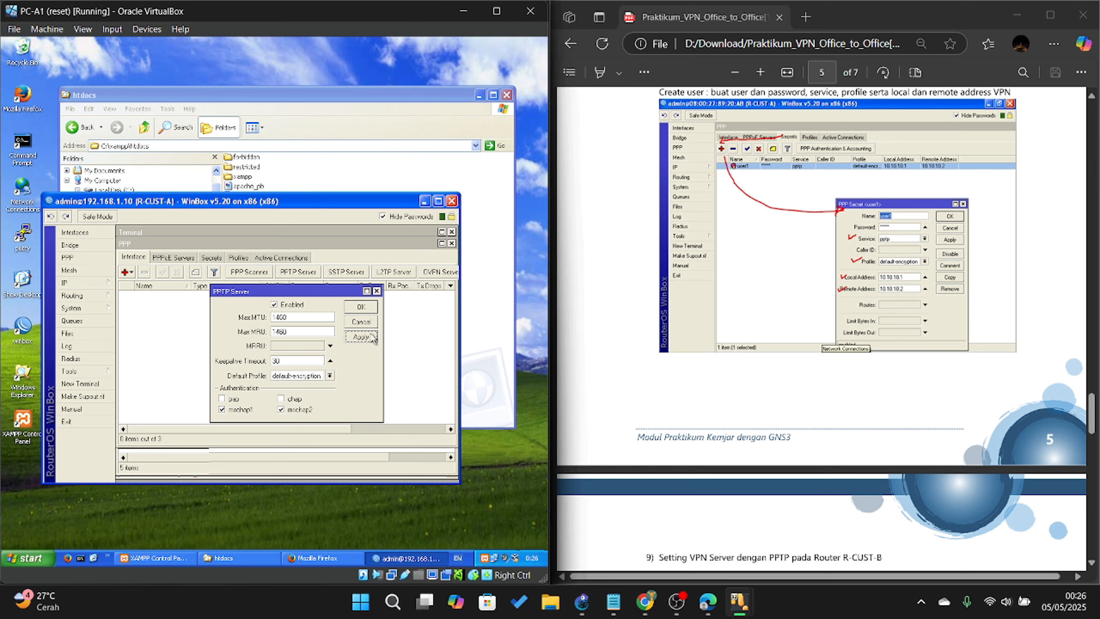
{"action": "left_click", "coordinate": [367, 307]}
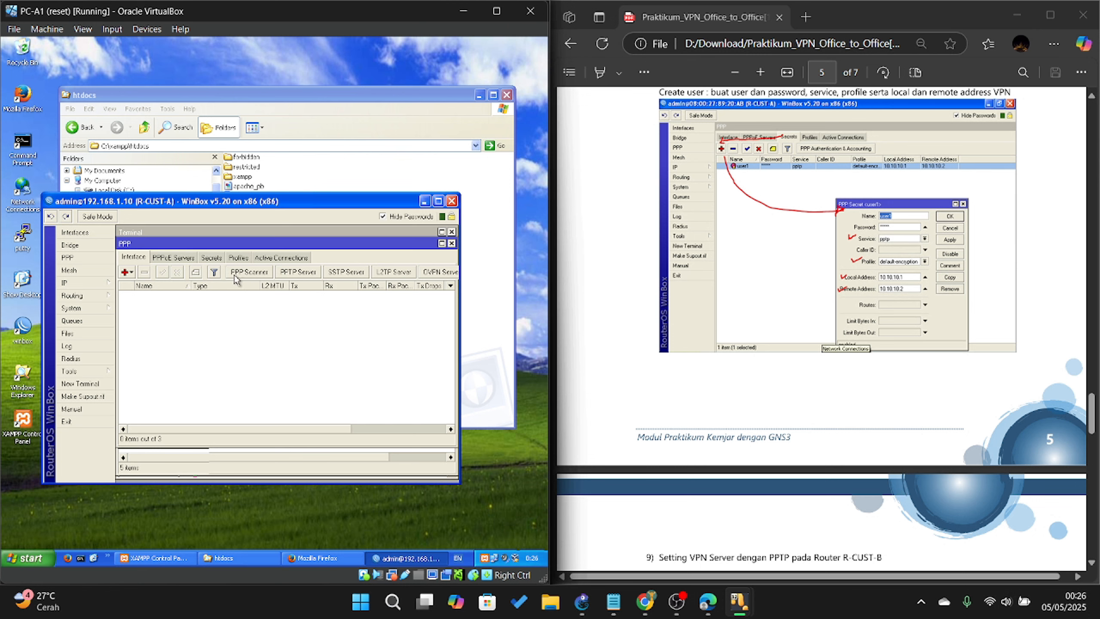
Create a new PPP secret on R-CUST-A named user1, enter its password, and choose service pptp and profile default-encryption
{"action": "left_click", "coordinate": [126, 272]}
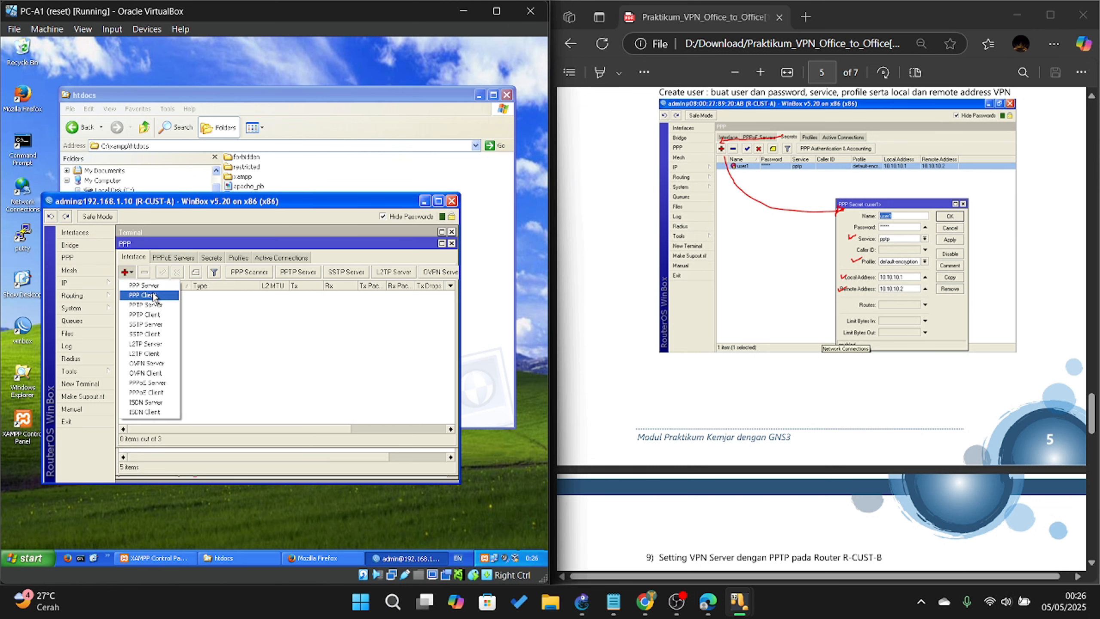
{"action": "left_click", "coordinate": [212, 333]}
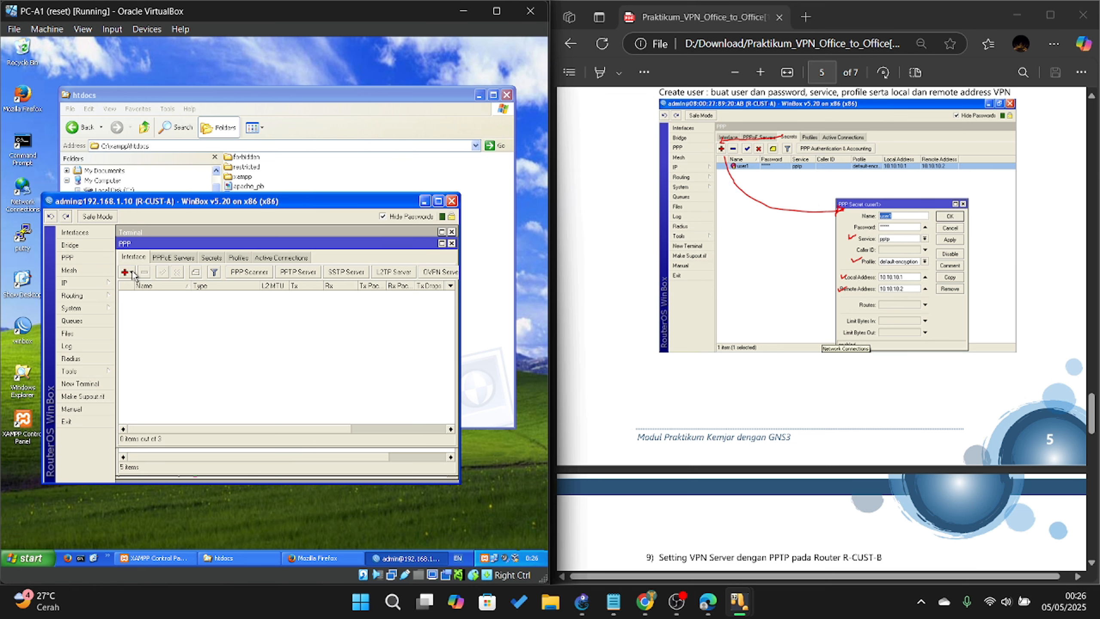
{"action": "left_click", "coordinate": [211, 258]}
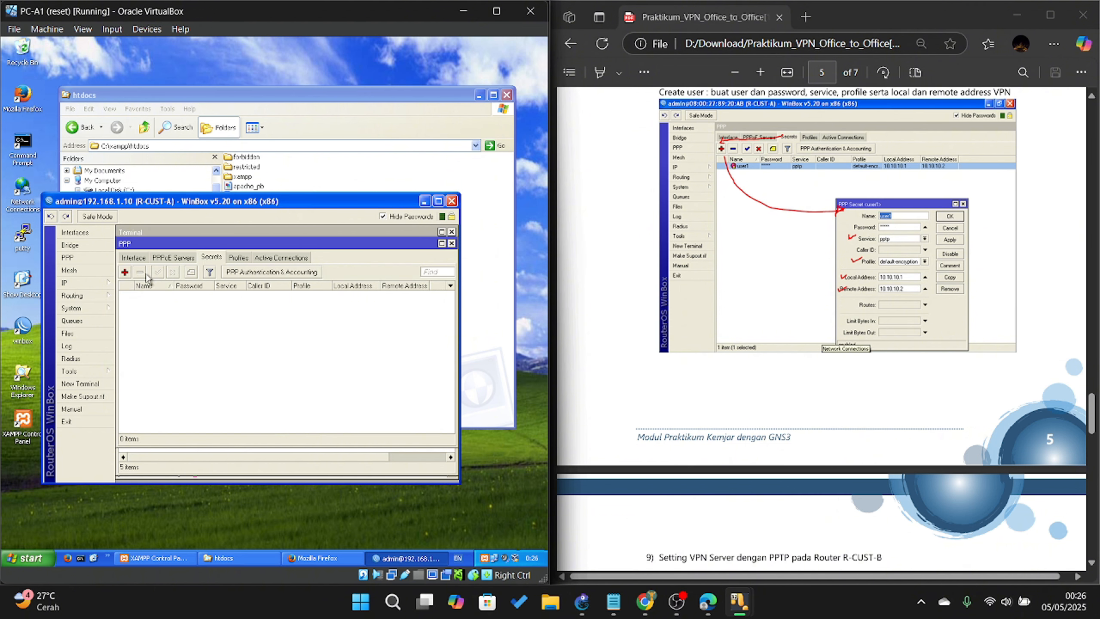
{"action": "left_click", "coordinate": [124, 272]}
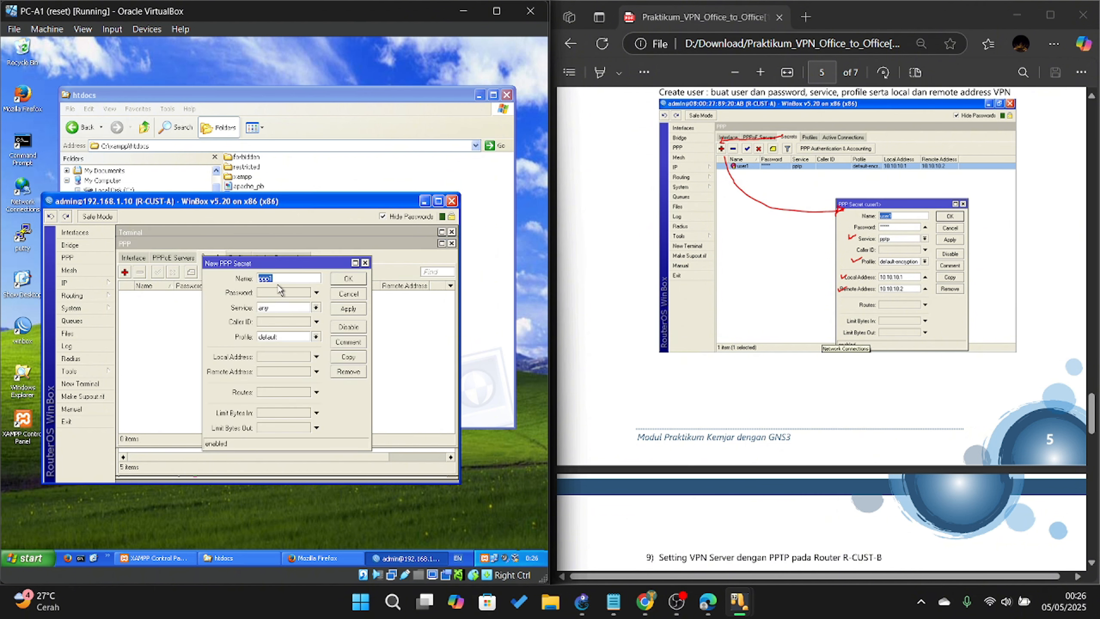
{"action": "type", "text": "user1"}
{"action": "left_click", "coordinate": [281, 293]}
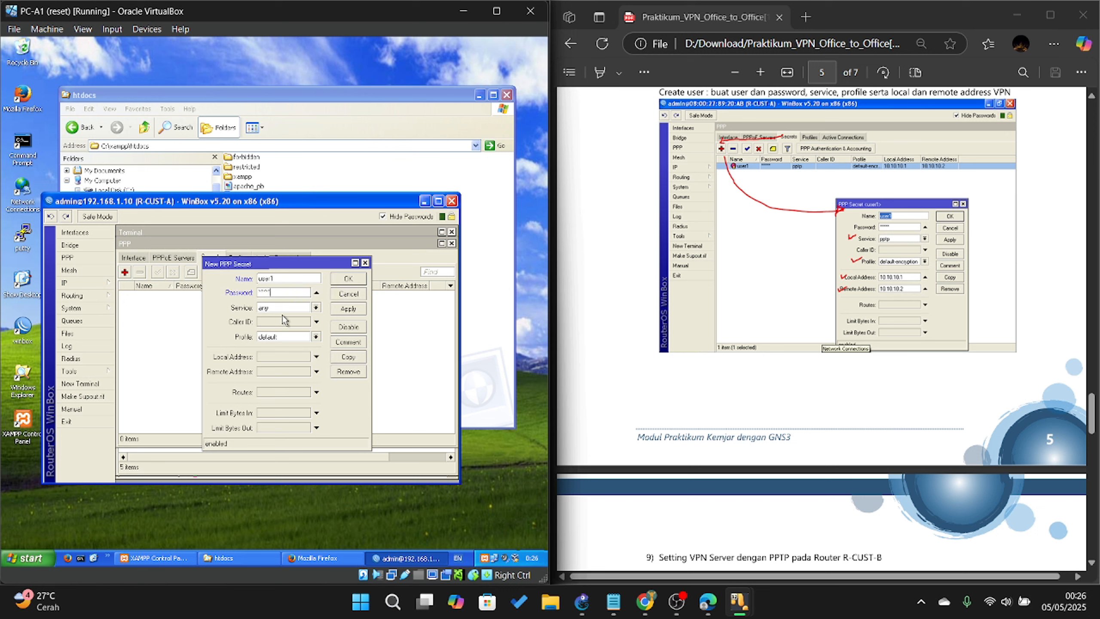
{"action": "left_click", "coordinate": [284, 308]}
{"action": "left_click", "coordinate": [284, 361]}
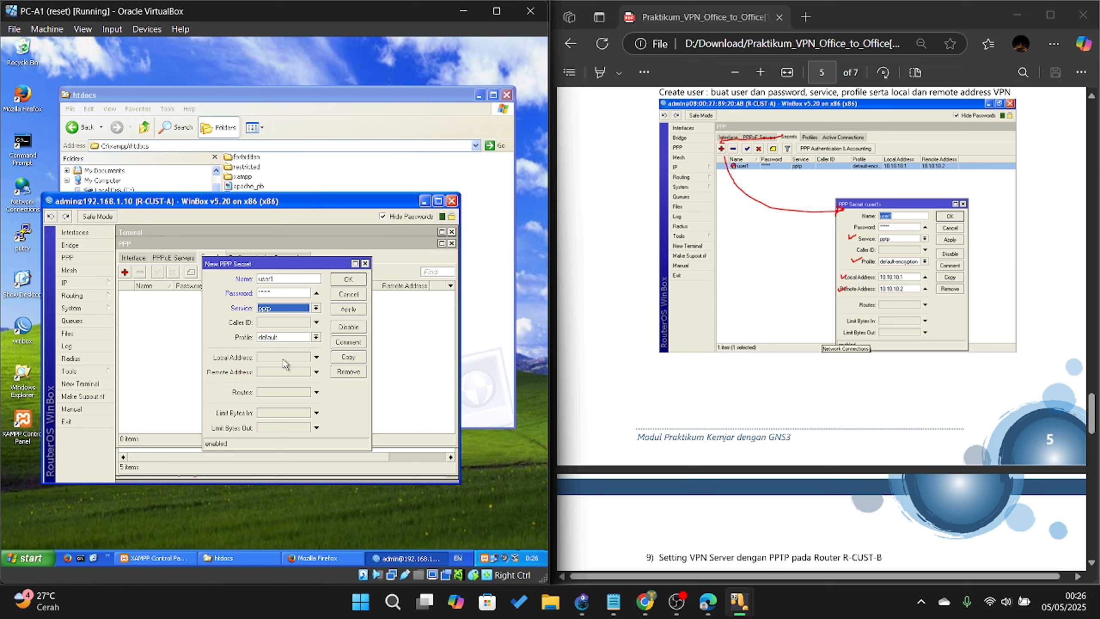
{"action": "left_click", "coordinate": [283, 338]}
{"action": "left_click", "coordinate": [284, 356]}
Set the secret's local address to 10.10.10.1 and remote address to 10.10.10.2, and save it
{"action": "left_click", "coordinate": [280, 358]}
{"action": "type", "text": "1"}
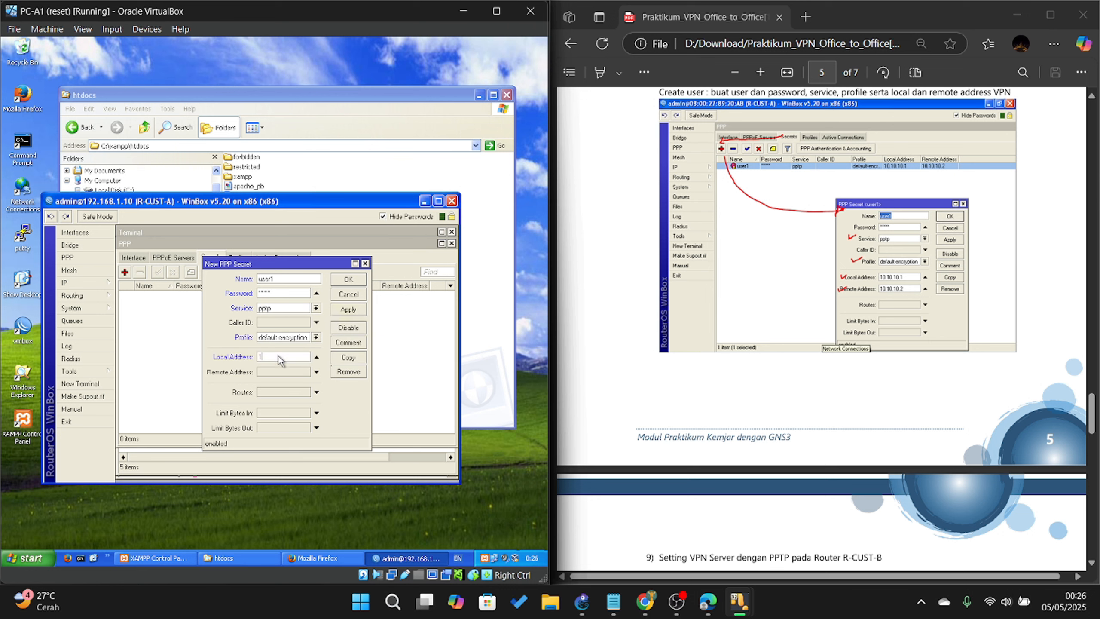
{"action": "type", "text": "0.10.10.2"}
{"action": "left_click", "coordinate": [279, 372]}
{"action": "type", "text": "10"}
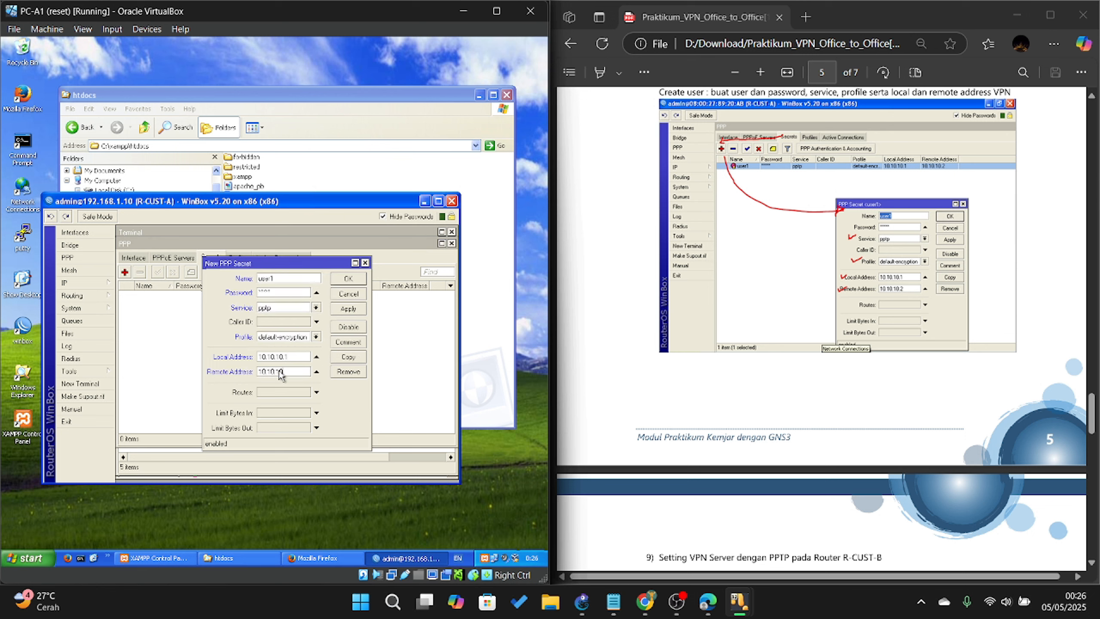
{"action": "left_click", "coordinate": [345, 309]}
{"action": "left_click", "coordinate": [350, 282]}
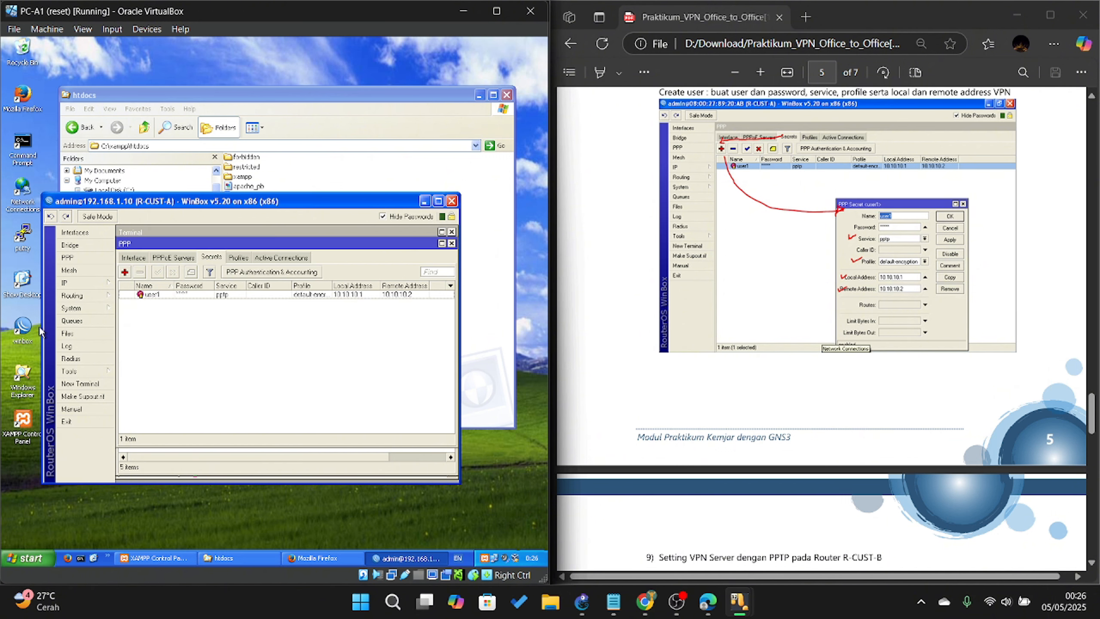
Review R-CUST-A's route list against the module's section 10 routing table, and open the router's IP address list
{"action": "left_click", "coordinate": [65, 283]}
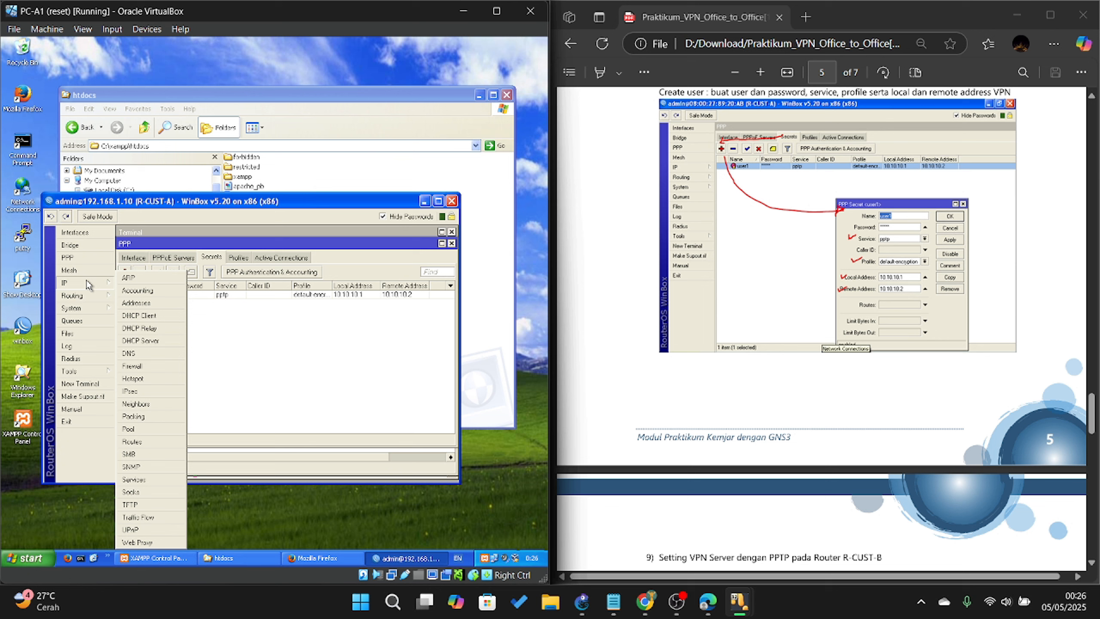
{"action": "left_click", "coordinate": [157, 440]}
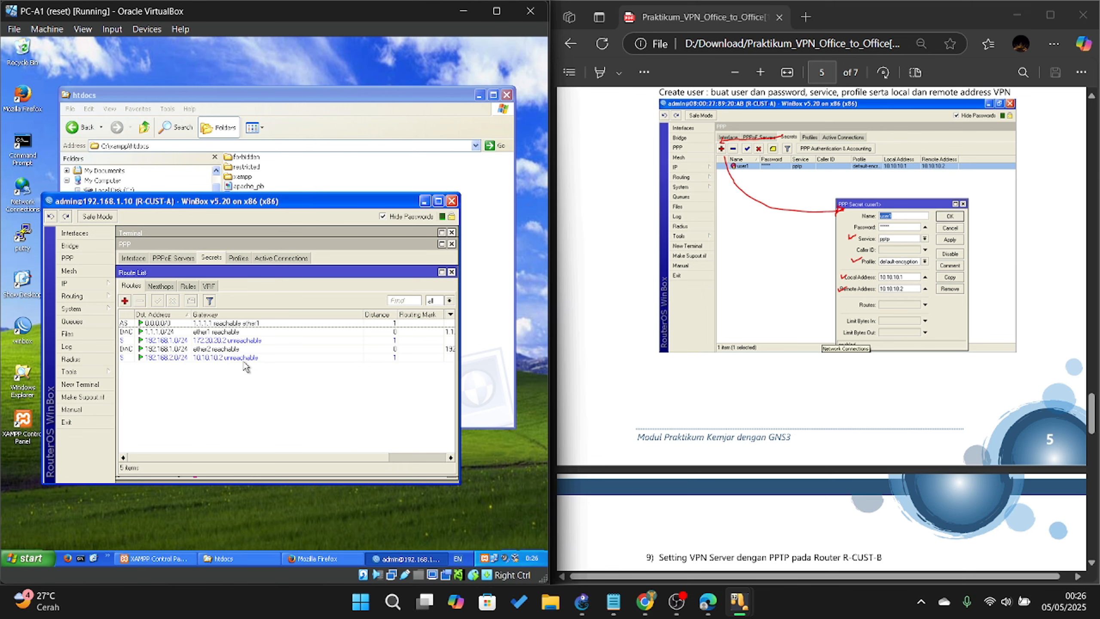
{"action": "scroll", "coordinate": [868, 352], "scroll_direction": "down", "scroll_amount": 12}
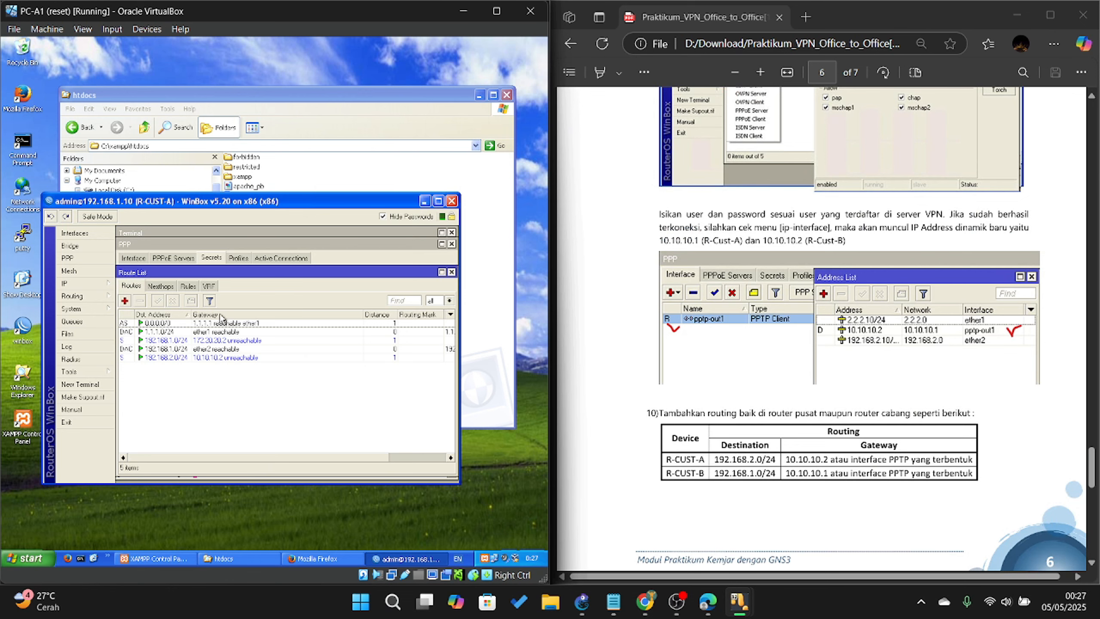
{"action": "left_click", "coordinate": [97, 285]}
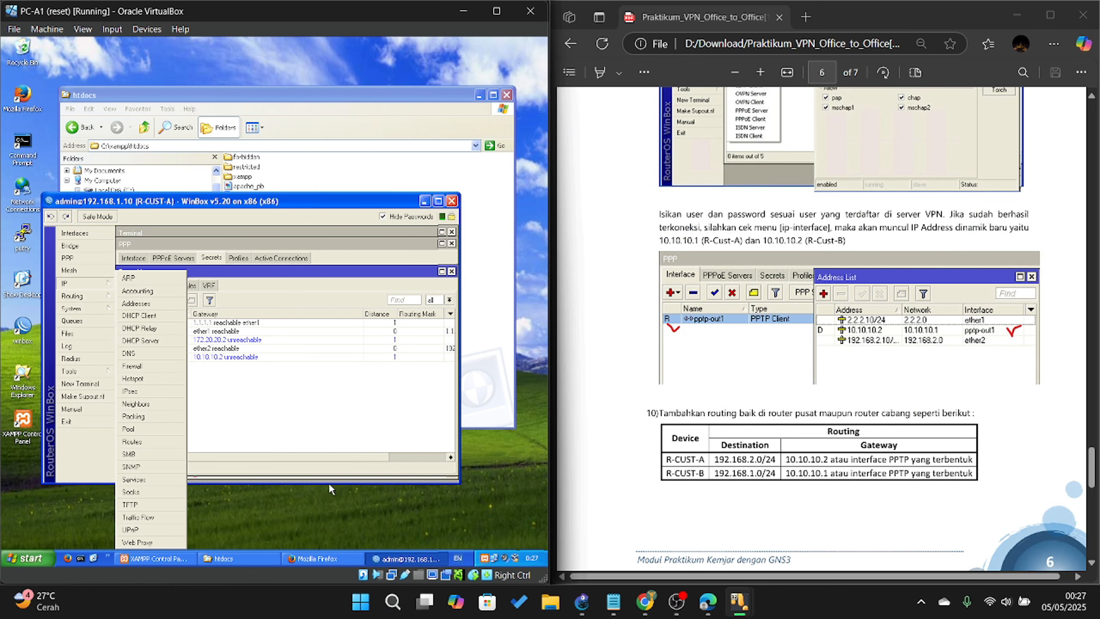
{"action": "left_click", "coordinate": [144, 303]}
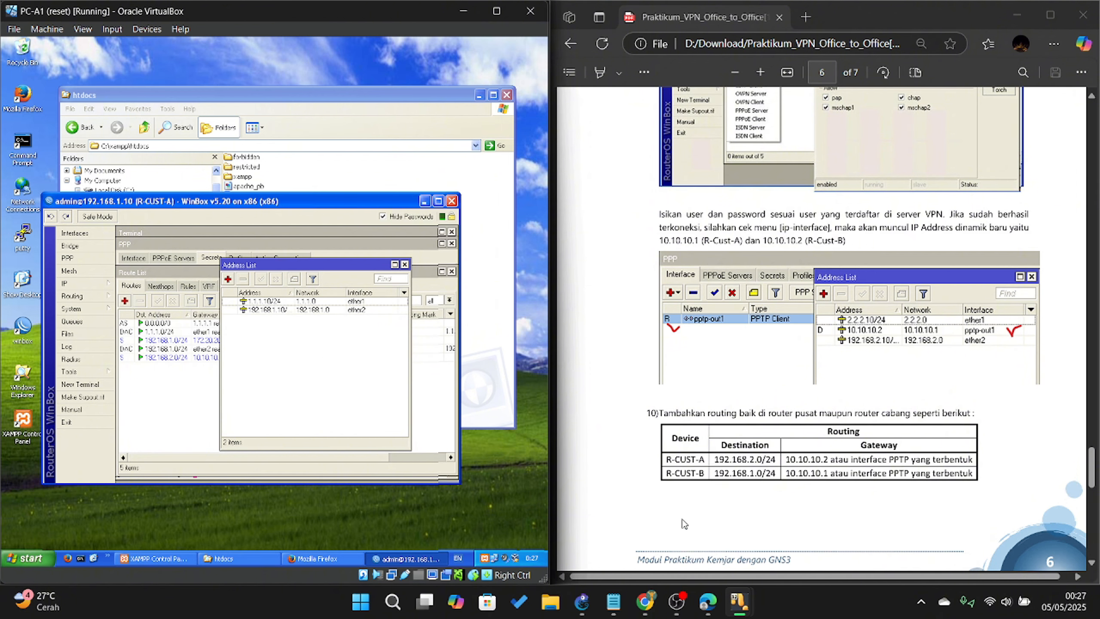
Switch to the PC-B1 virtual machine and remove the existing PPTP client interface from R-CUST-B
{"action": "mouse_move", "coordinate": [739, 602]}
{"action": "left_click", "coordinate": [929, 545]}
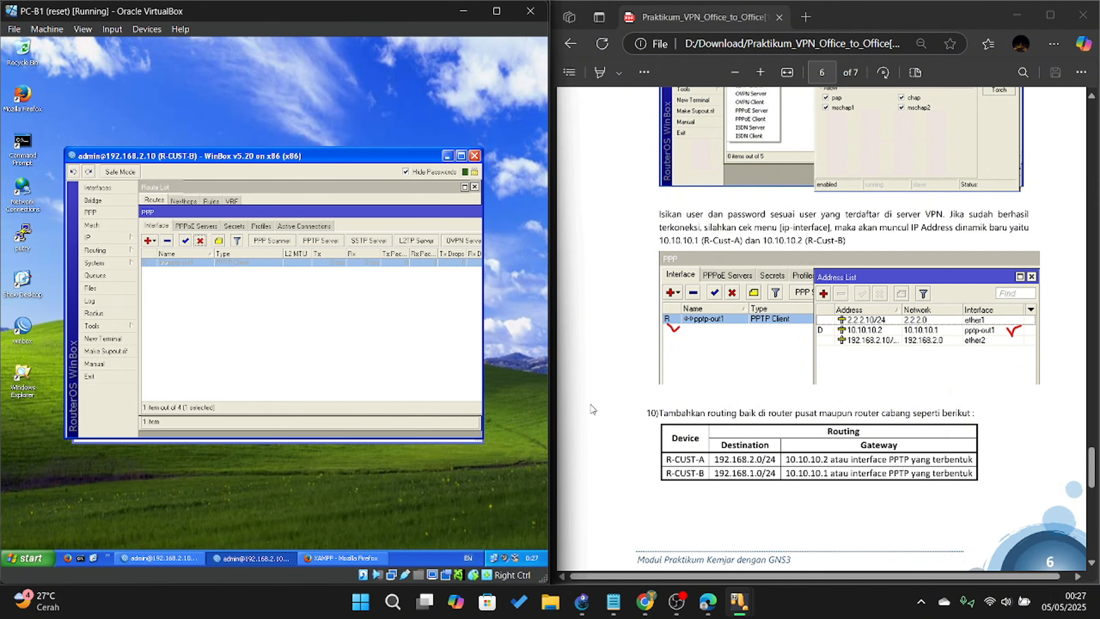
{"action": "left_click", "coordinate": [186, 265]}
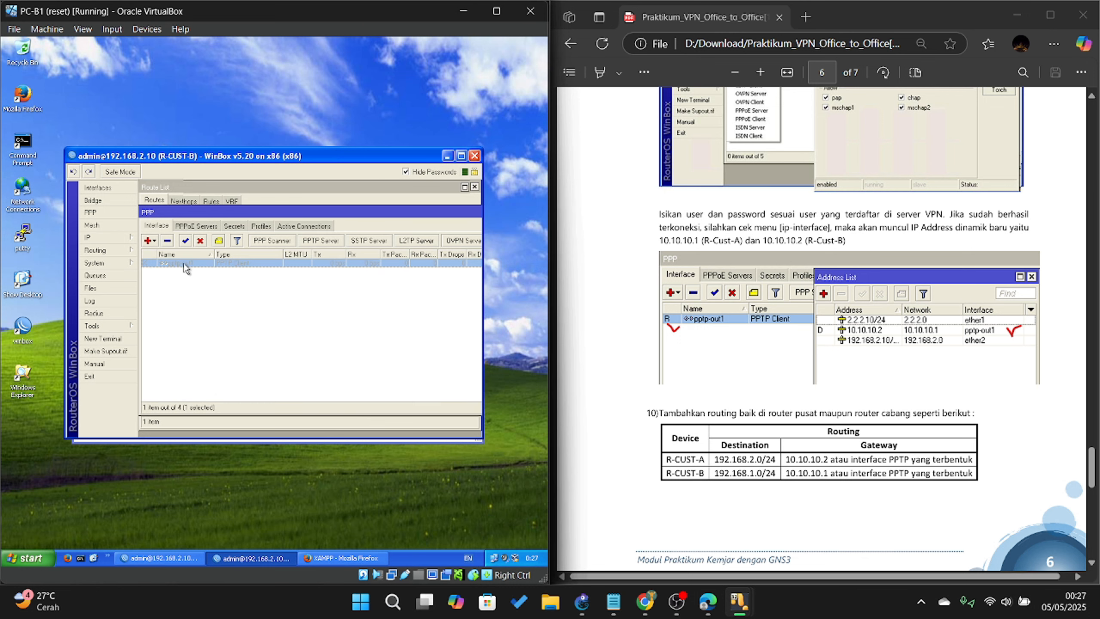
{"action": "left_click", "coordinate": [167, 243]}
Following the module's section 9, start a new PPTP client interface on R-CUST-B that connects to 1.1.1.10
{"action": "scroll", "coordinate": [675, 361], "scroll_direction": "up", "scroll_amount": 2}
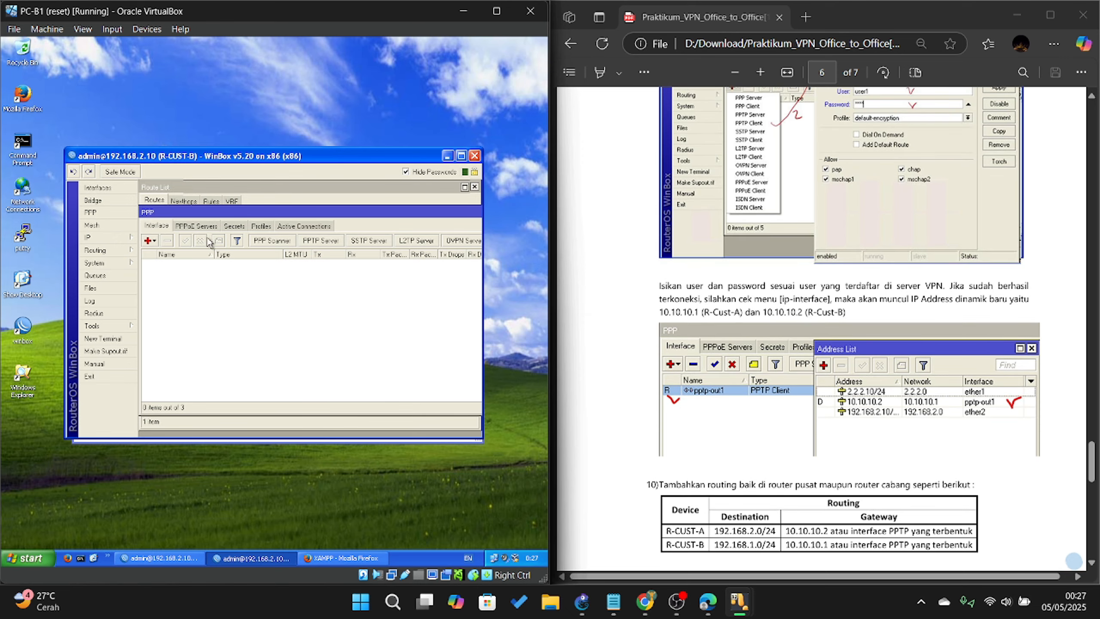
{"action": "scroll", "coordinate": [615, 283], "scroll_direction": "up", "scroll_amount": 10}
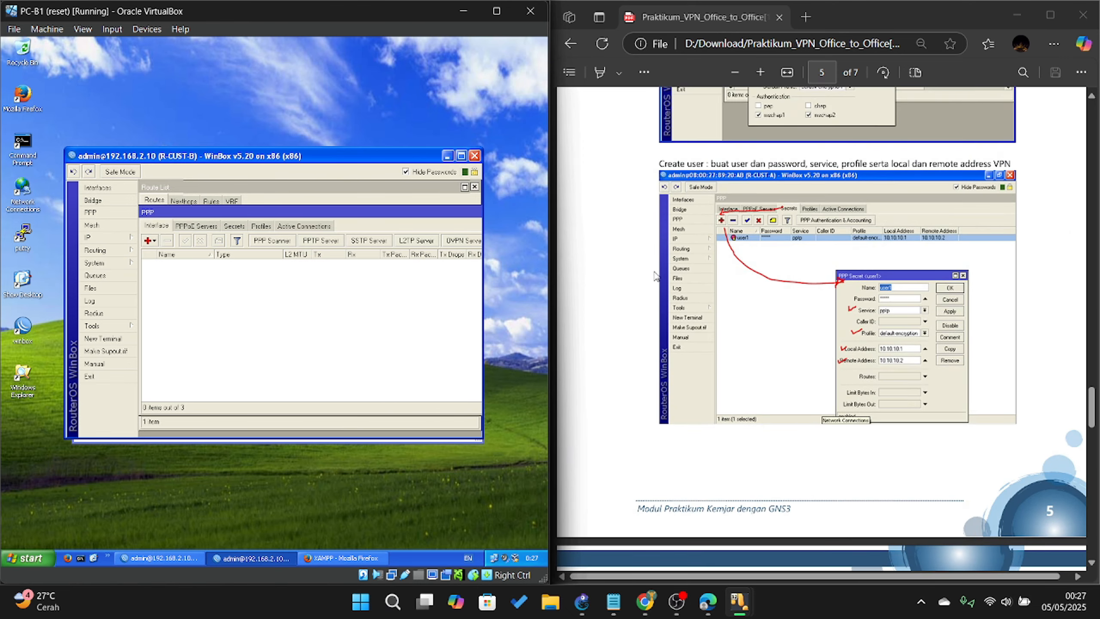
{"action": "scroll", "coordinate": [664, 256], "scroll_direction": "down", "scroll_amount": 10}
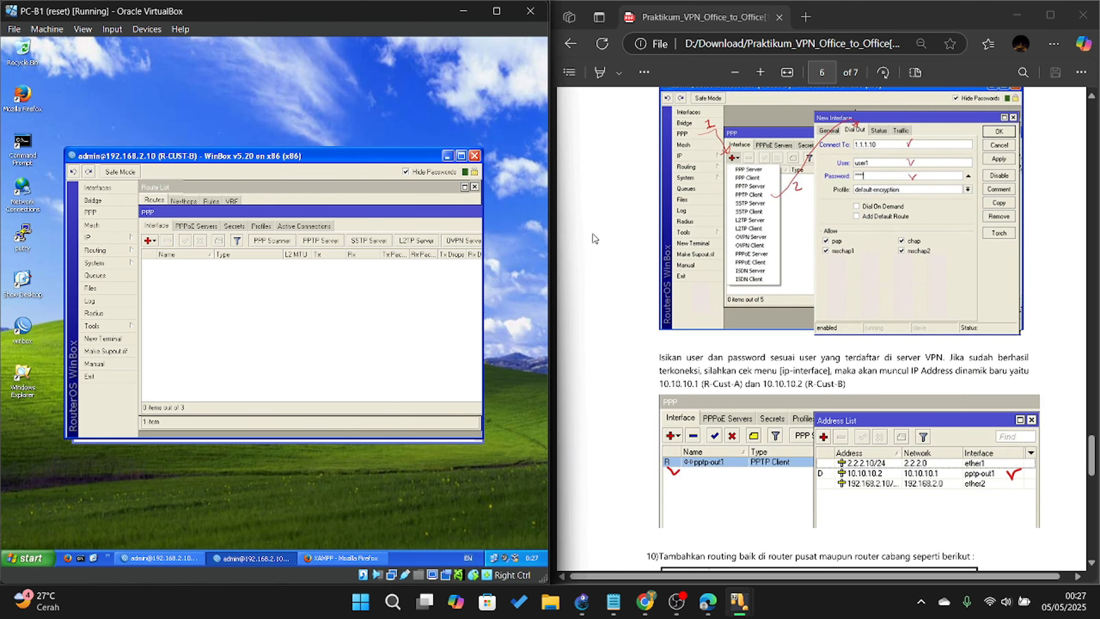
{"action": "left_click", "coordinate": [150, 240]}
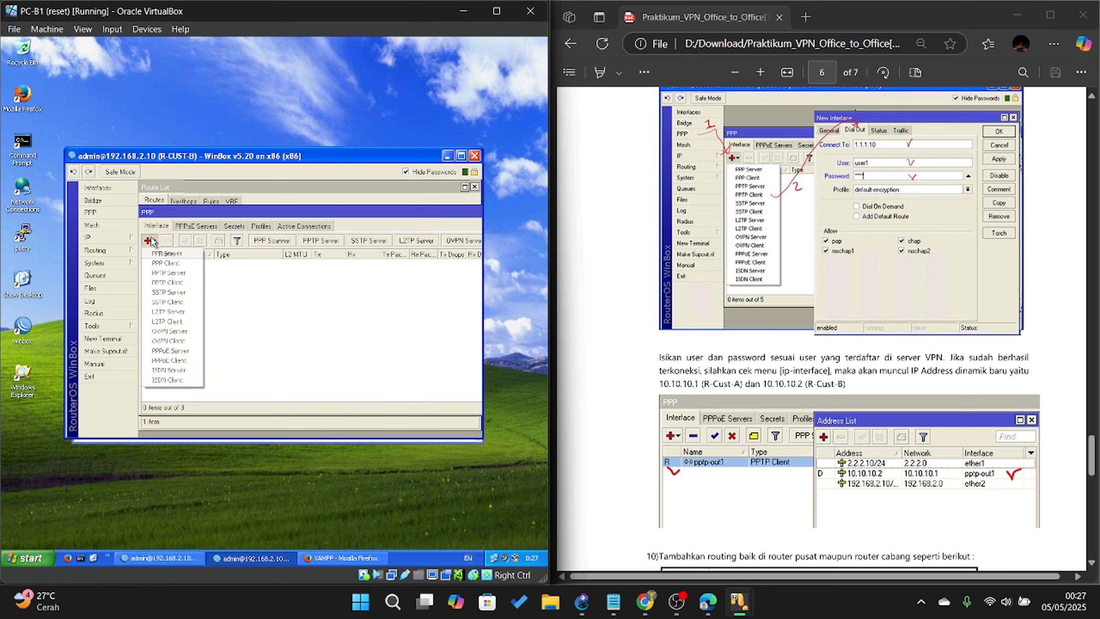
{"action": "left_click", "coordinate": [191, 283]}
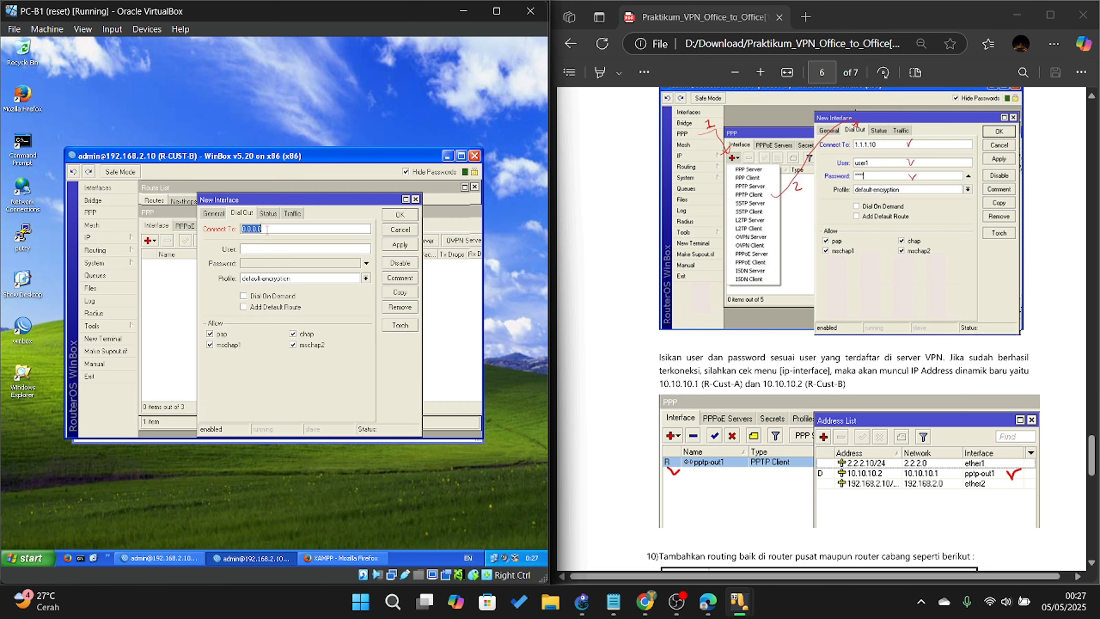
{"action": "type", "text": "10"}
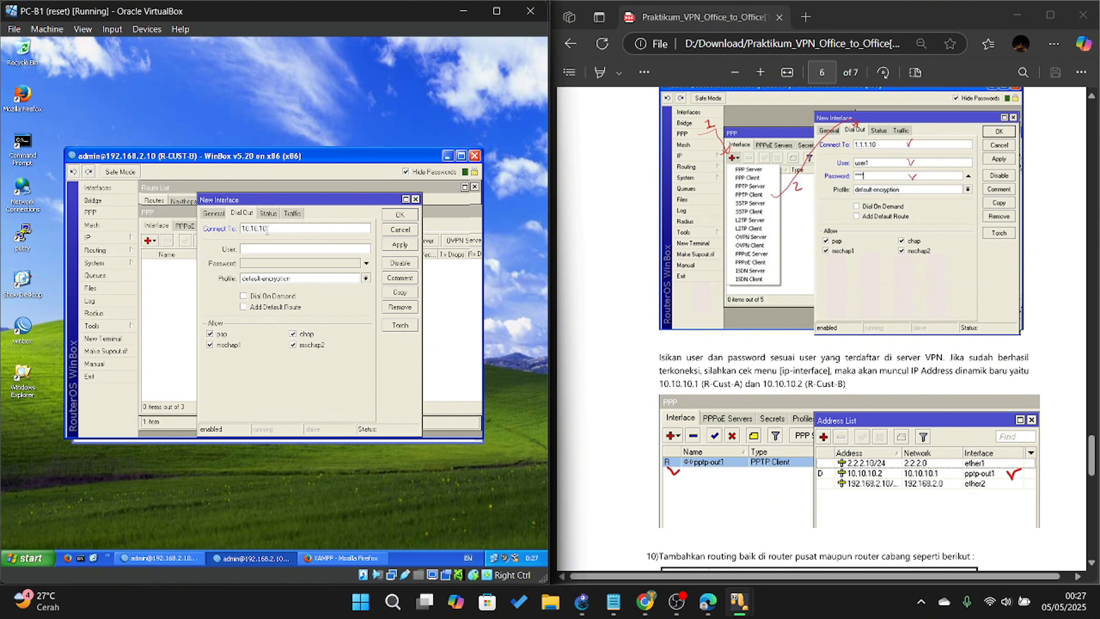
{"action": "key", "text": "BackSpace"}
{"action": "key", "text": "BackSpace"}
{"action": "key", "text": "BackSpace"}
{"action": "key", "text": "BackSpace"}
{"action": "key", "text": "BackSpace"}
{"action": "key", "text": "BackSpace"}
{"action": "type", "text": ".1.1"}
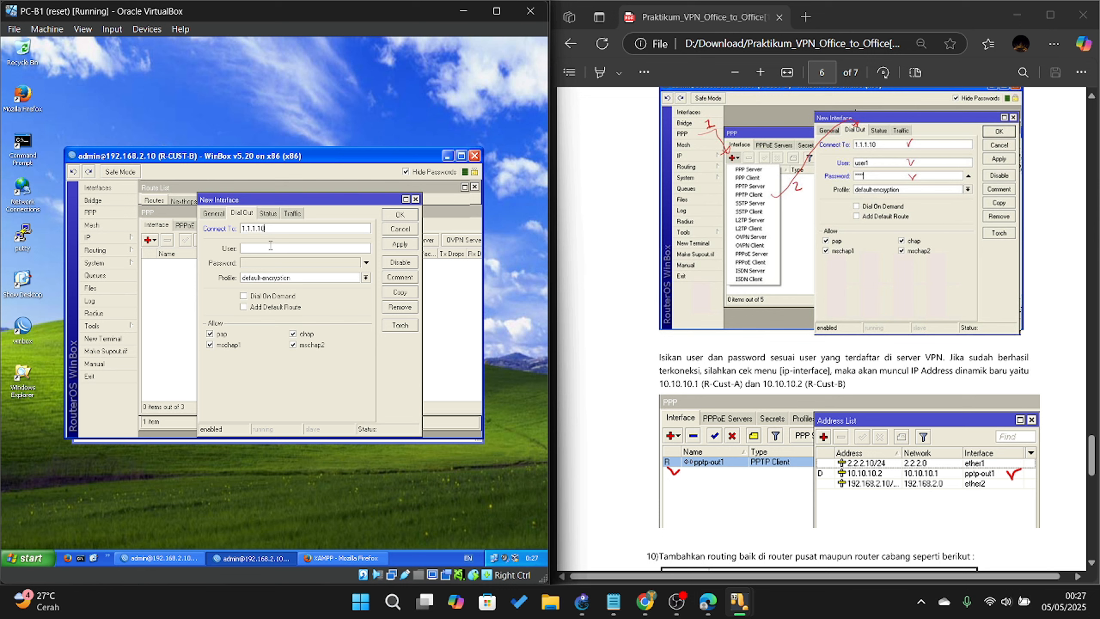
Enter user1 and the VPN password as the PPTP client's dial-out credentials, and save the interface
{"action": "left_click", "coordinate": [270, 247]}
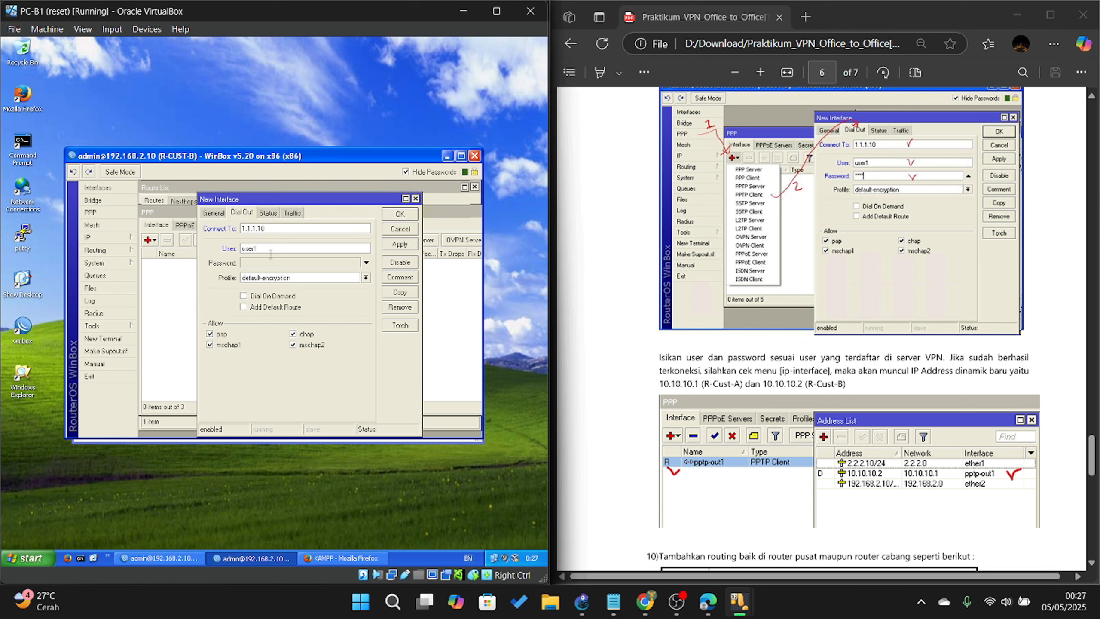
{"action": "left_click", "coordinate": [270, 265]}
{"action": "type", "text": "**"}
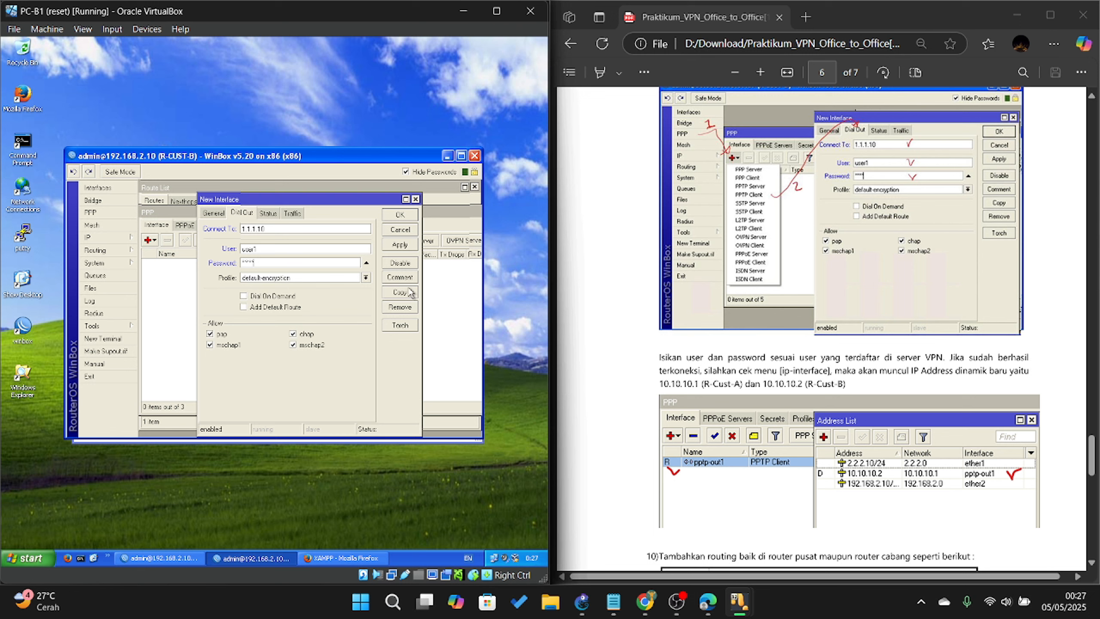
{"action": "left_click", "coordinate": [400, 246]}
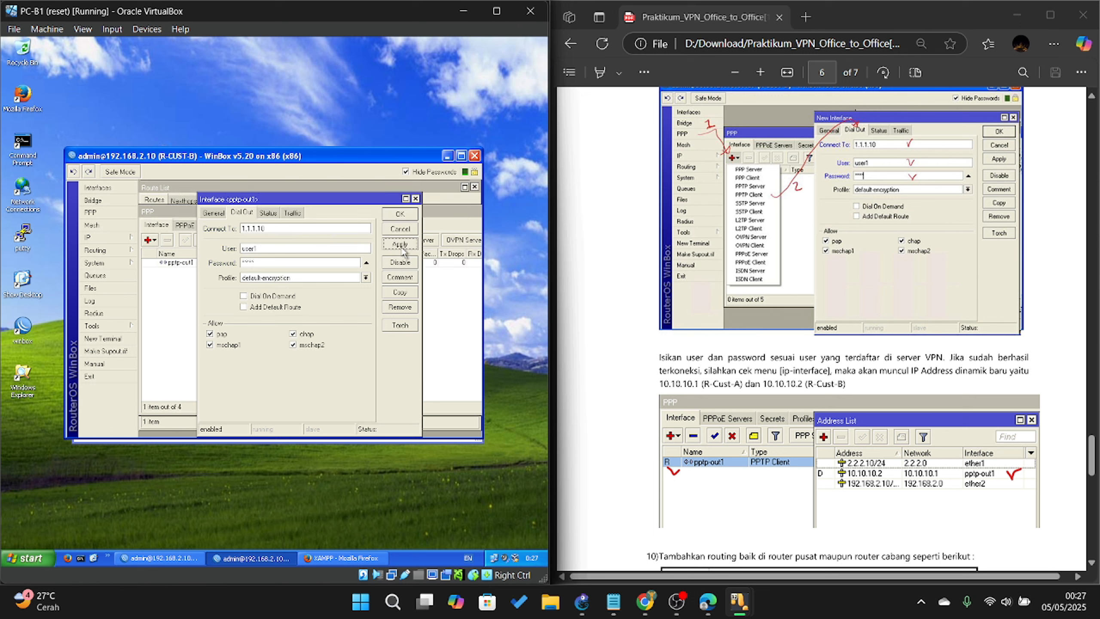
{"action": "left_click", "coordinate": [400, 215]}
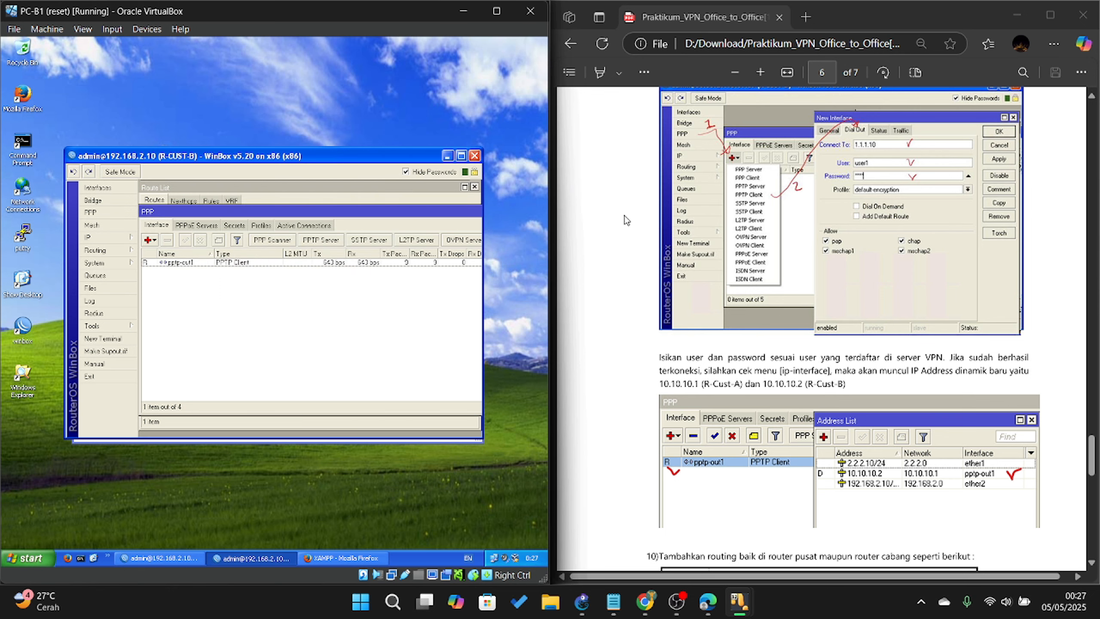
Check R-CUST-B's IP address list for the dynamic address on the pptp-out1 interface
{"action": "scroll", "coordinate": [760, 240], "scroll_direction": "down", "scroll_amount": 3}
{"action": "left_click", "coordinate": [104, 237]}
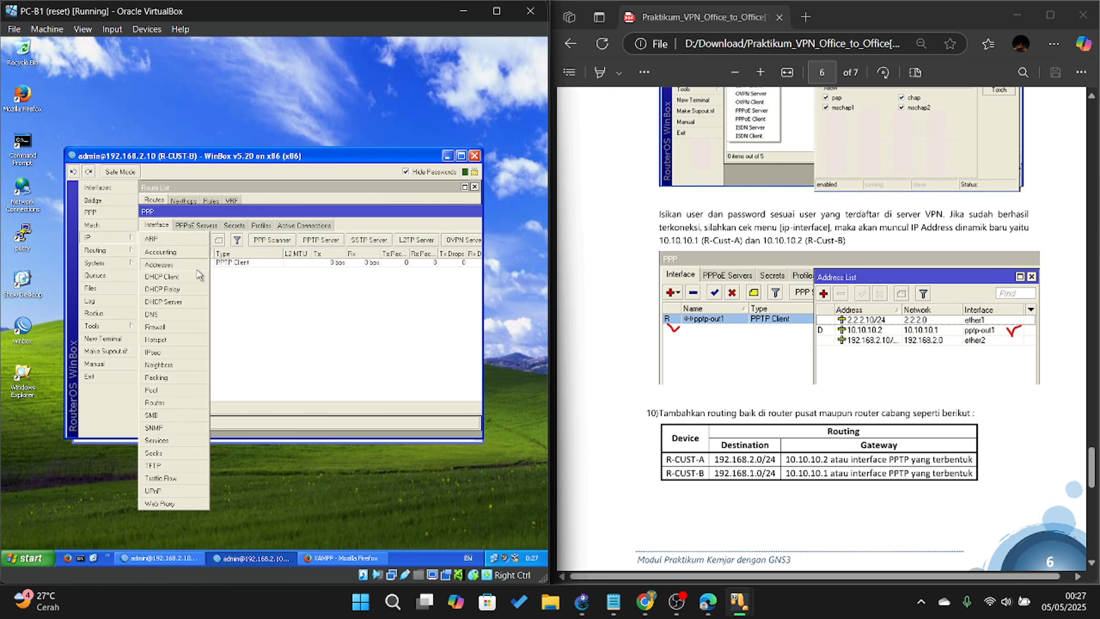
{"action": "left_click", "coordinate": [196, 265]}
{"action": "left_click", "coordinate": [336, 263]}
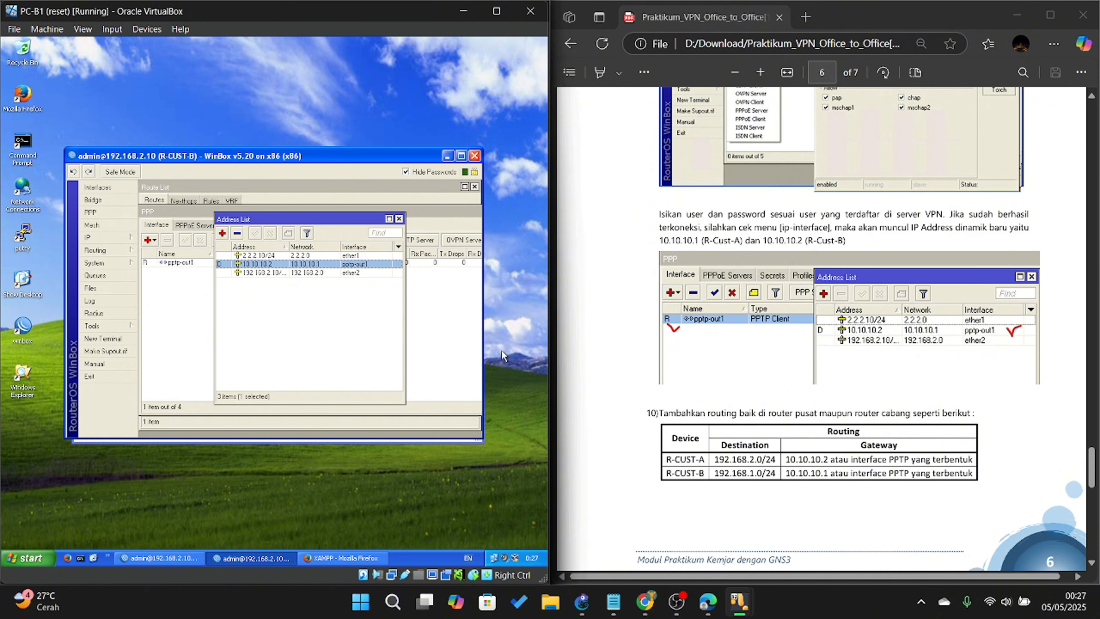
Switch to the PC-A1 virtual machine and check R-CUST-A's address list for the dynamic PPTP address of user1
{"action": "left_click", "coordinate": [739, 602]}
{"action": "left_click", "coordinate": [781, 524]}
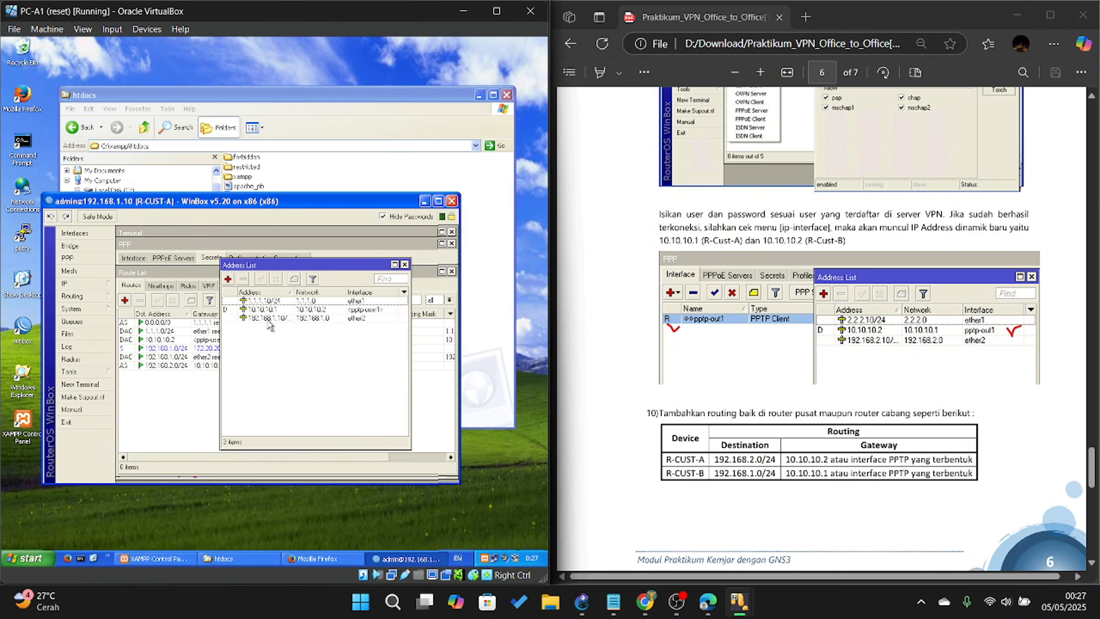
{"action": "left_click", "coordinate": [275, 310]}
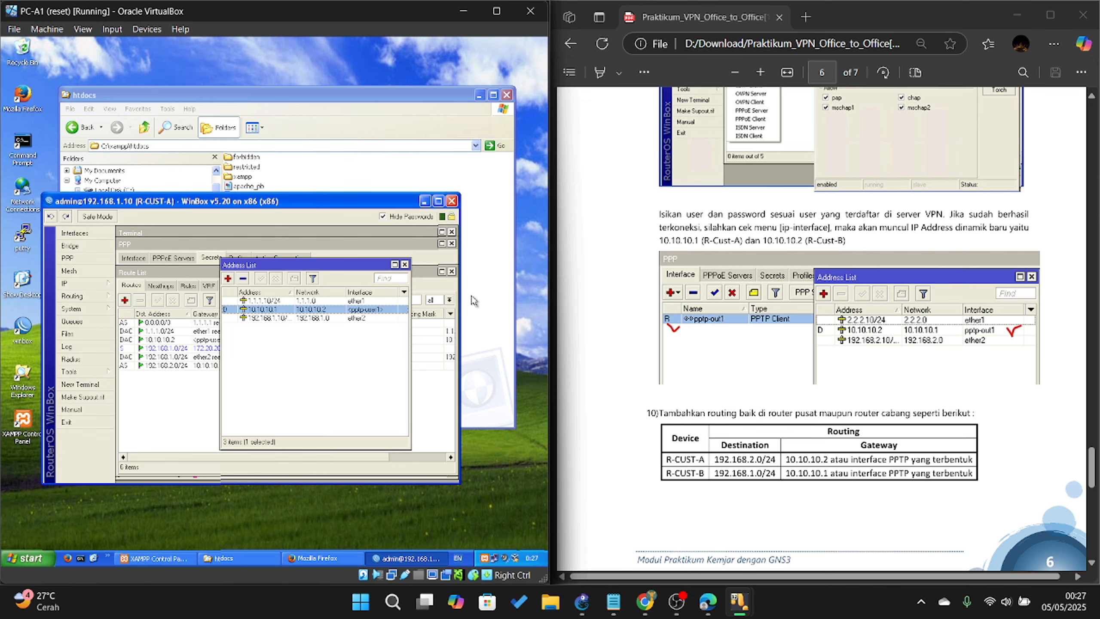
Go to the module's port forwarding section, switch to PC-B1, and load 192.168.1.11 in a new Firefox tab
{"action": "scroll", "coordinate": [571, 511], "scroll_direction": "down", "scroll_amount": 10}
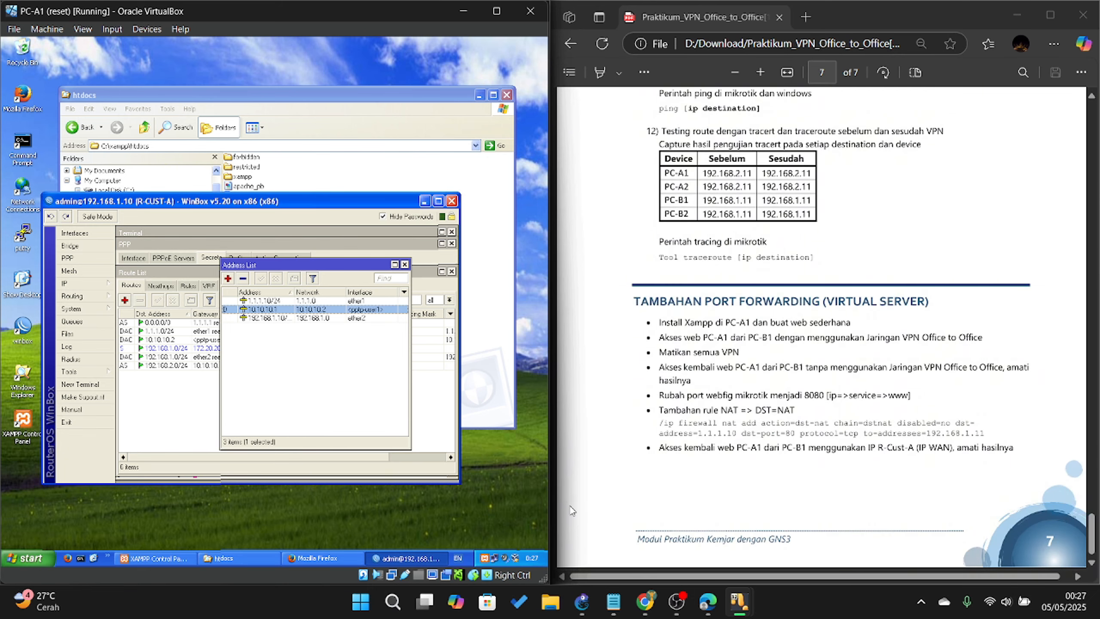
{"action": "mouse_move", "coordinate": [739, 601]}
{"action": "left_click", "coordinate": [916, 535]}
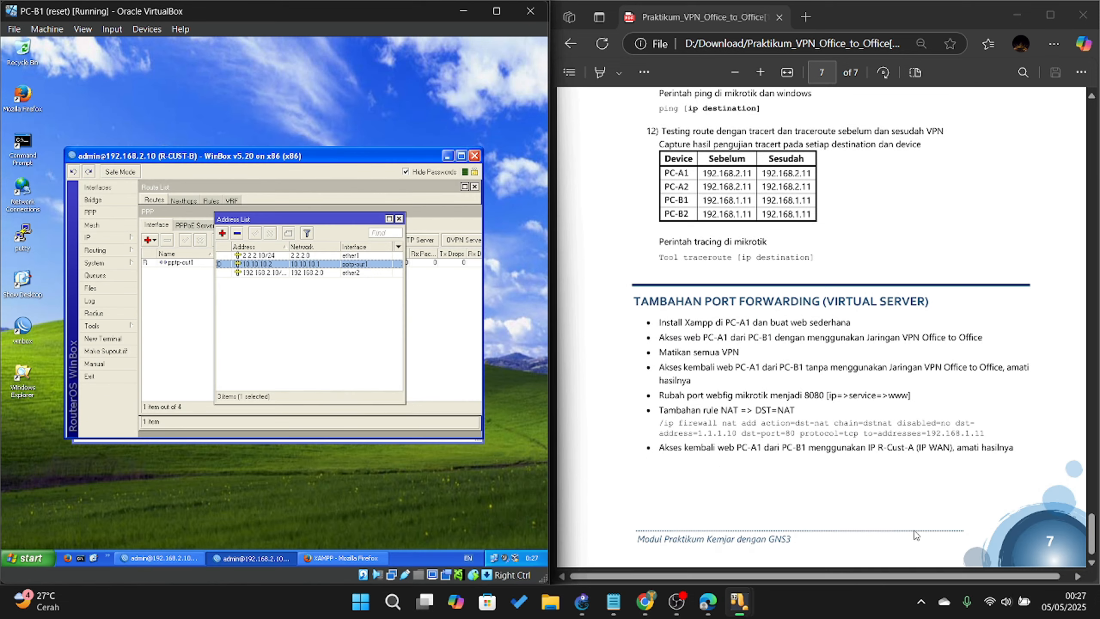
{"action": "left_click", "coordinate": [319, 559]}
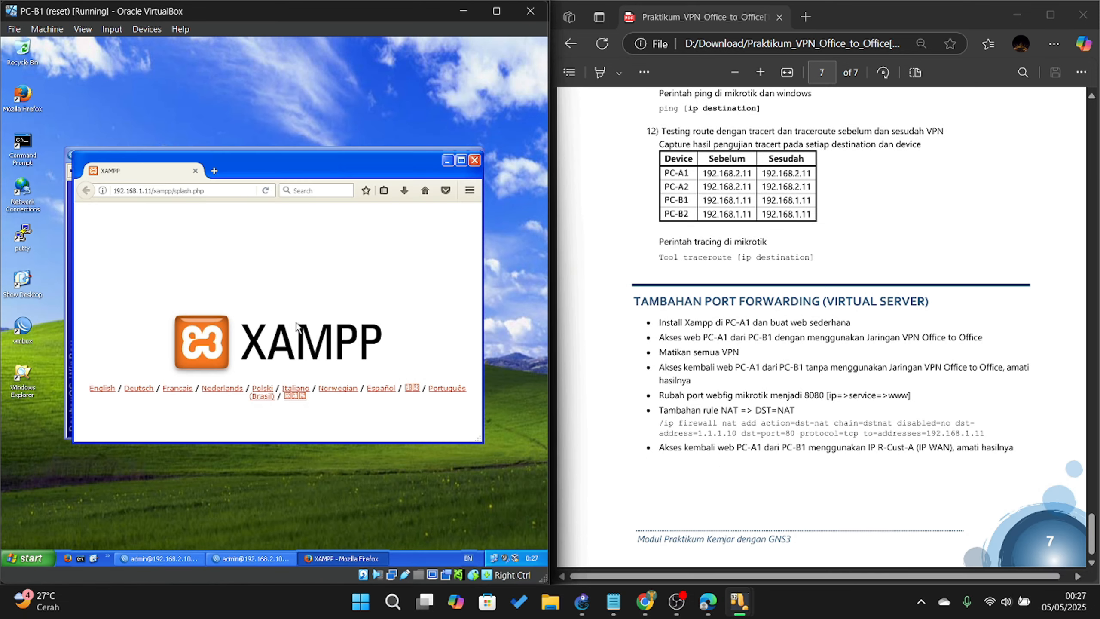
{"action": "left_click", "coordinate": [219, 170]}
{"action": "type", "text": "192.168.1.11/"}
{"action": "key", "text": "Return"}
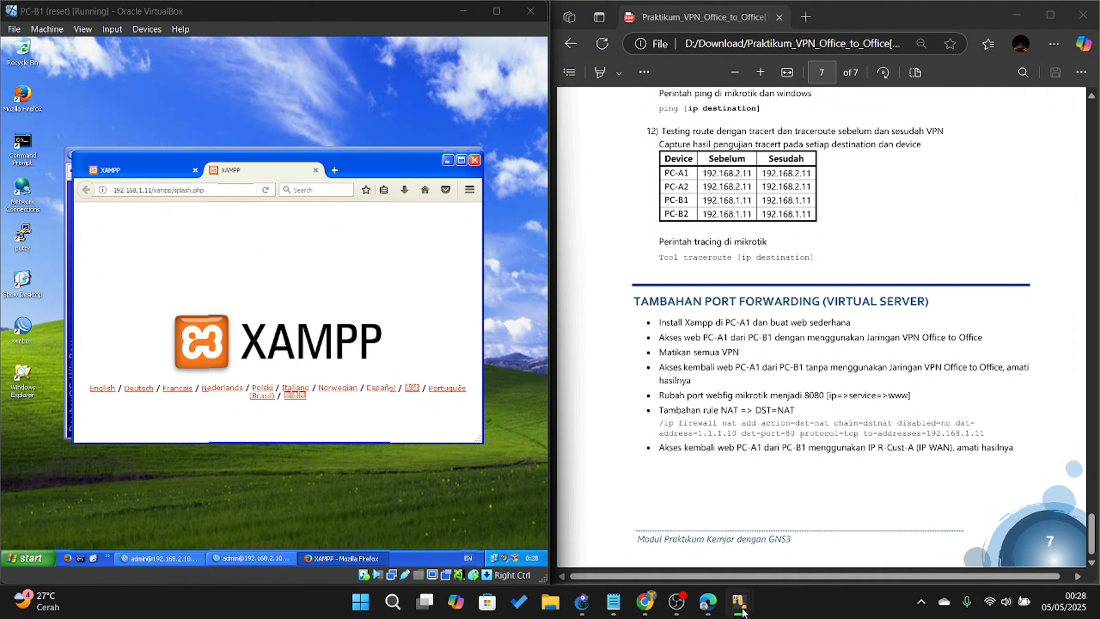
Switch to the PC-A1 virtual machine and disable the user1 PPP secret on R-CUST-A
{"action": "mouse_move", "coordinate": [740, 601]}
{"action": "left_click", "coordinate": [774, 560]}
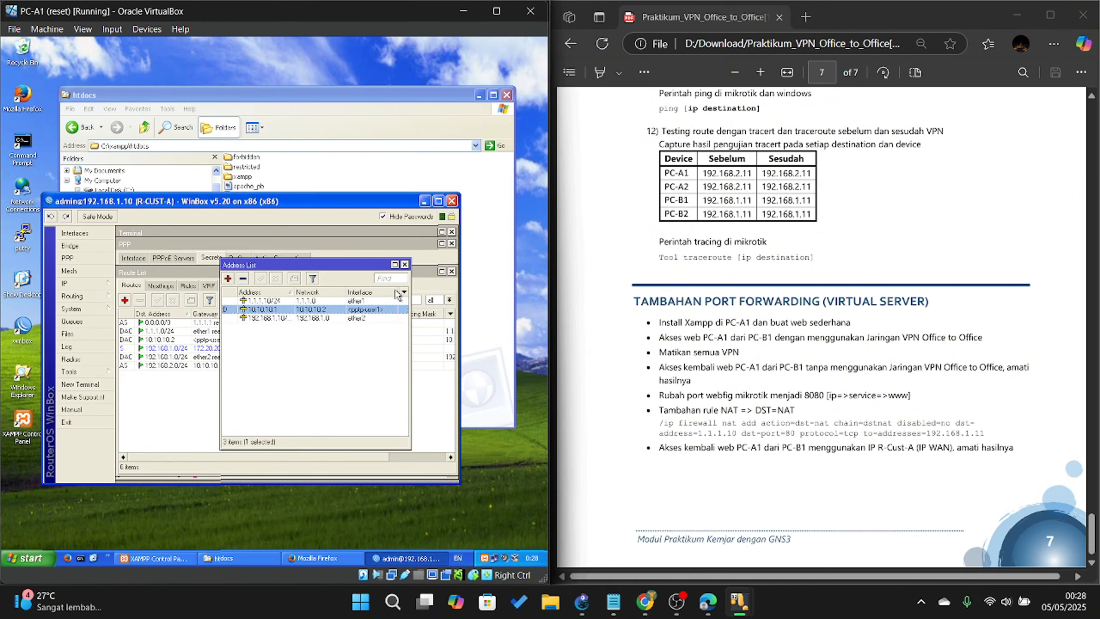
{"action": "left_click", "coordinate": [103, 260]}
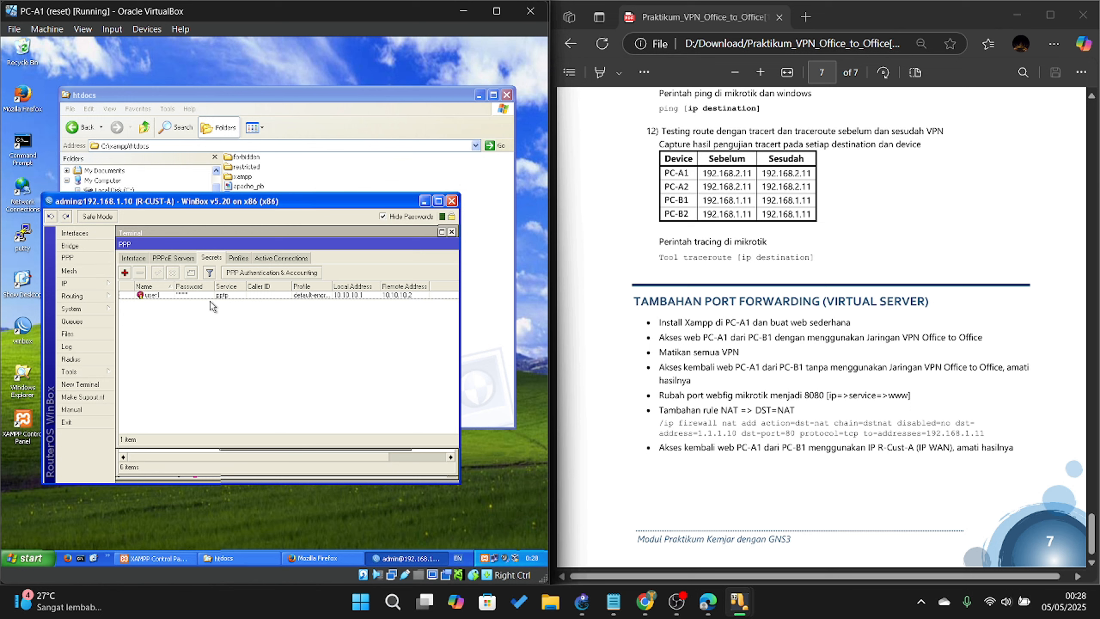
{"action": "left_click", "coordinate": [200, 294]}
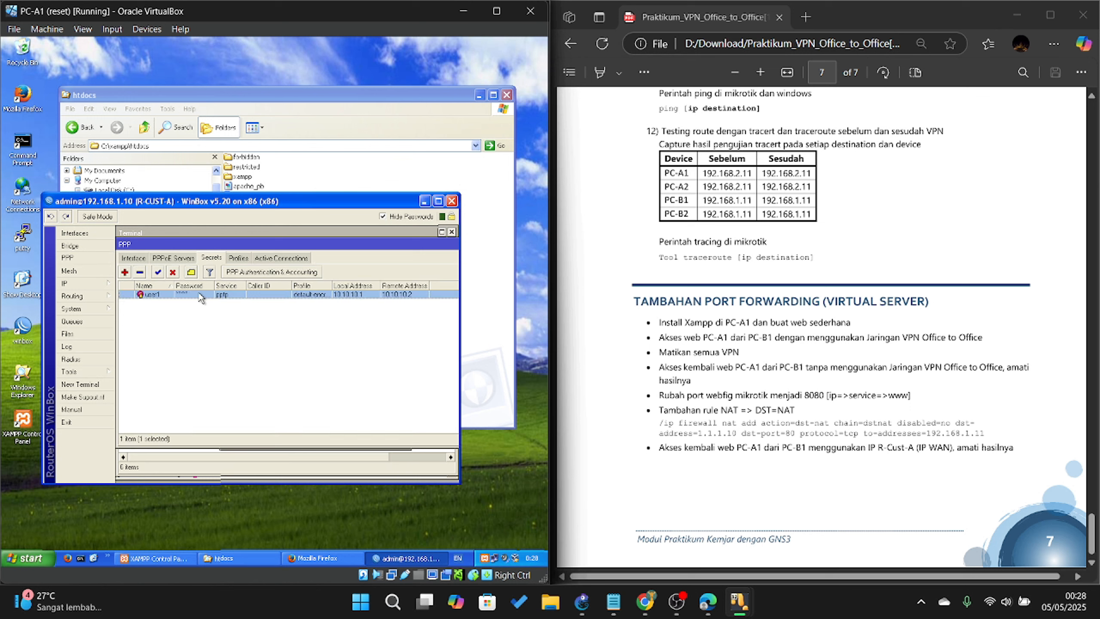
{"action": "left_click", "coordinate": [173, 272]}
Switch to the PC-B1 virtual machine and disable the pptp-out1 client interface on R-CUST-B
{"action": "mouse_move", "coordinate": [735, 606]}
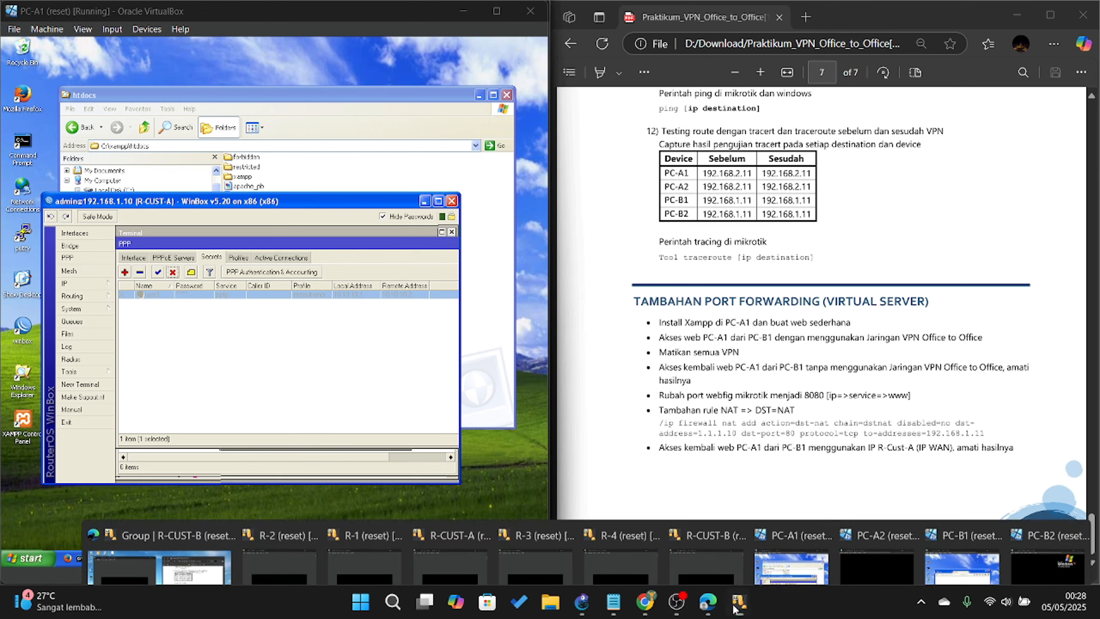
{"action": "left_click", "coordinate": [961, 563]}
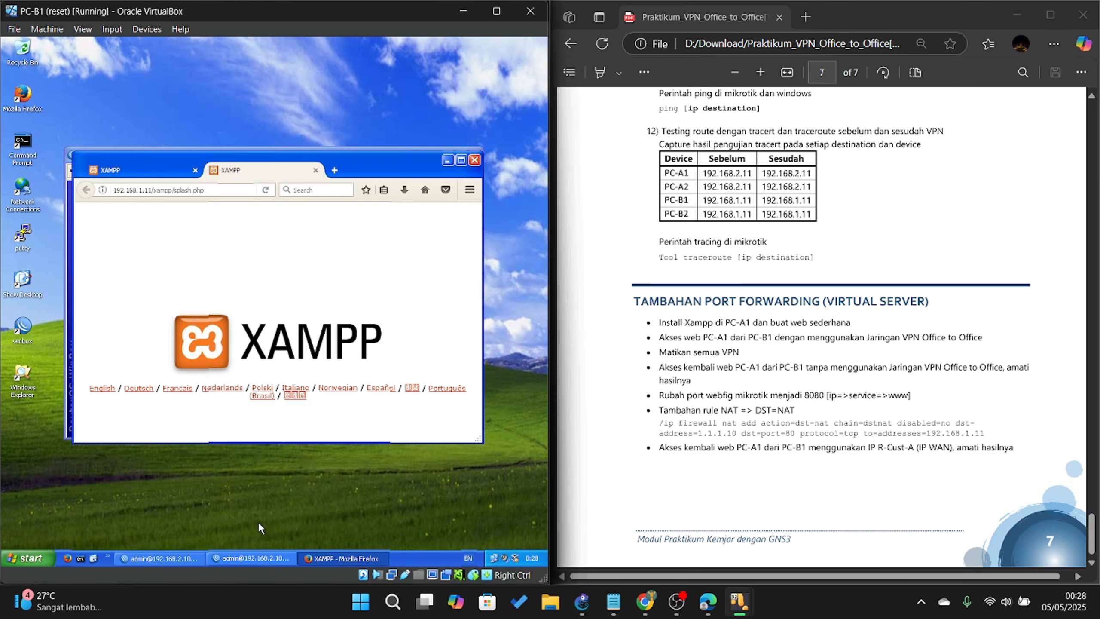
{"action": "left_click", "coordinate": [263, 557]}
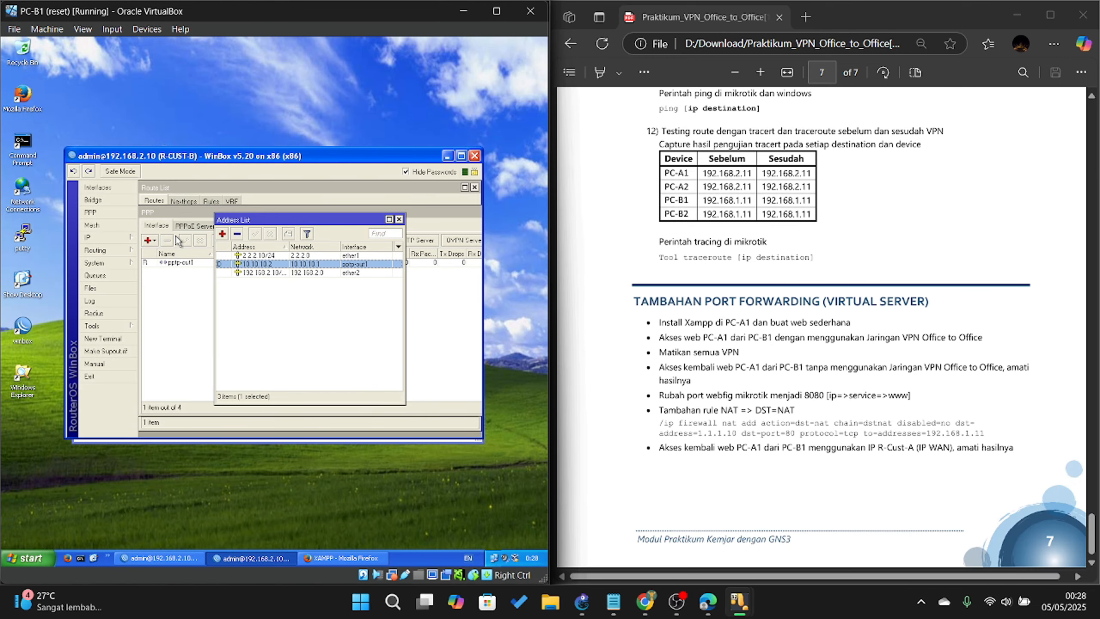
{"action": "left_click", "coordinate": [194, 265]}
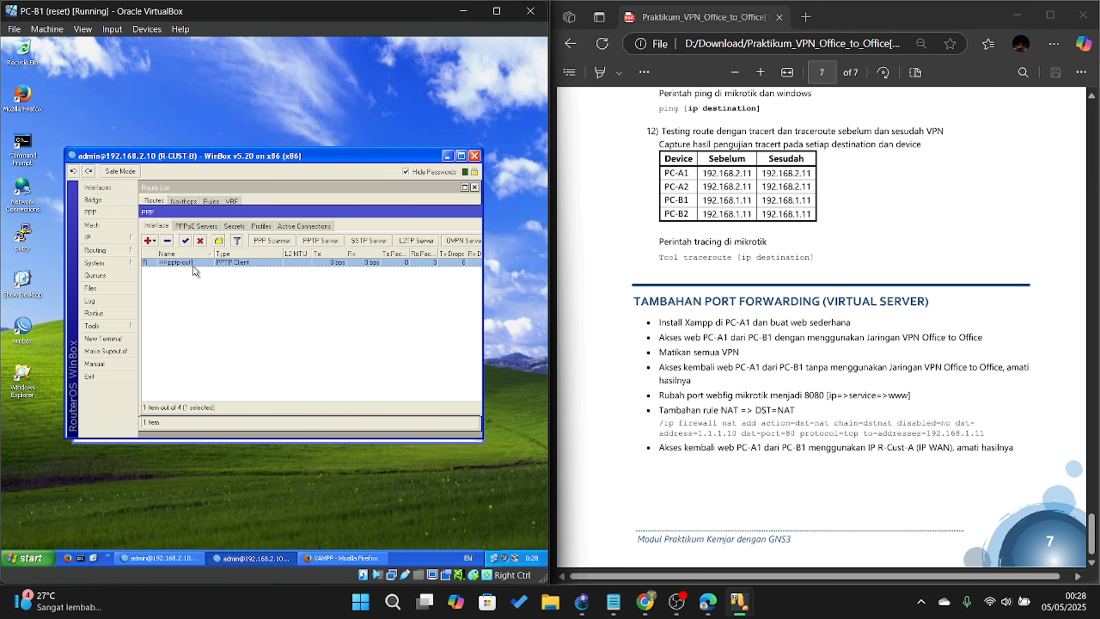
{"action": "left_click", "coordinate": [200, 240]}
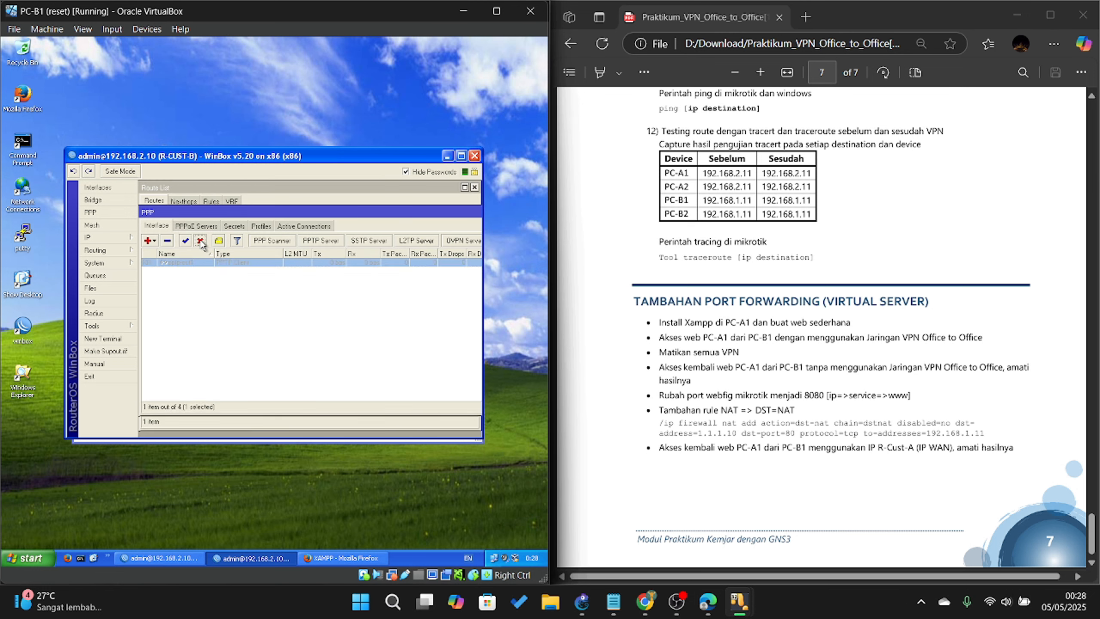
{"action": "left_click", "coordinate": [238, 311]}
Test access to PC-A1's website without the VPN by loading 192.168.1.11 in a new Firefox tab on PC-B1
{"action": "mouse_move", "coordinate": [739, 600]}
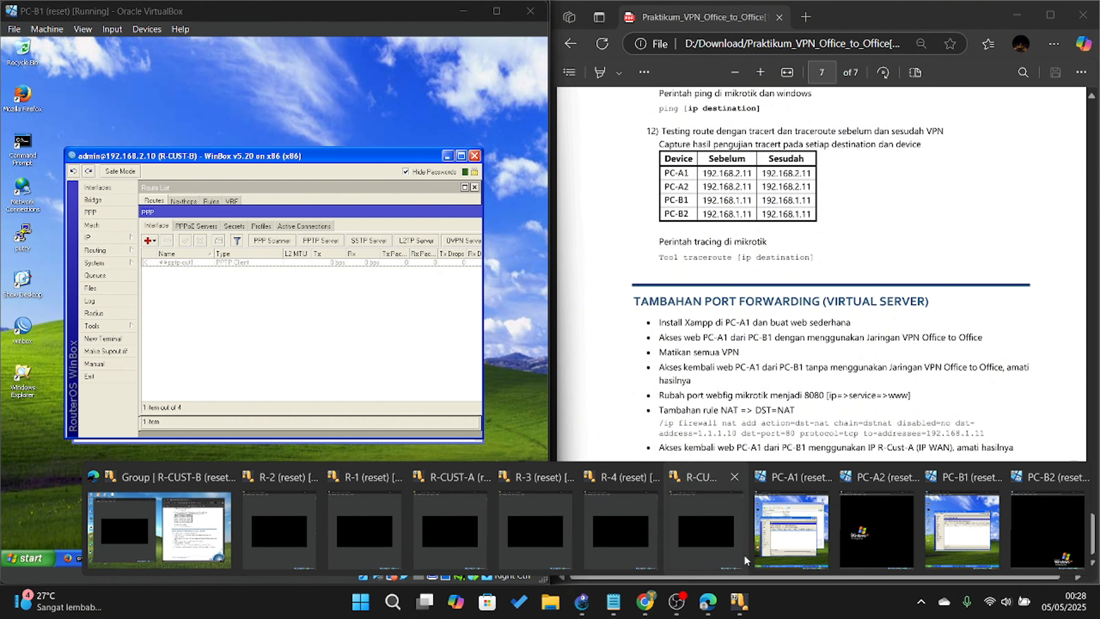
{"action": "left_click", "coordinate": [931, 535]}
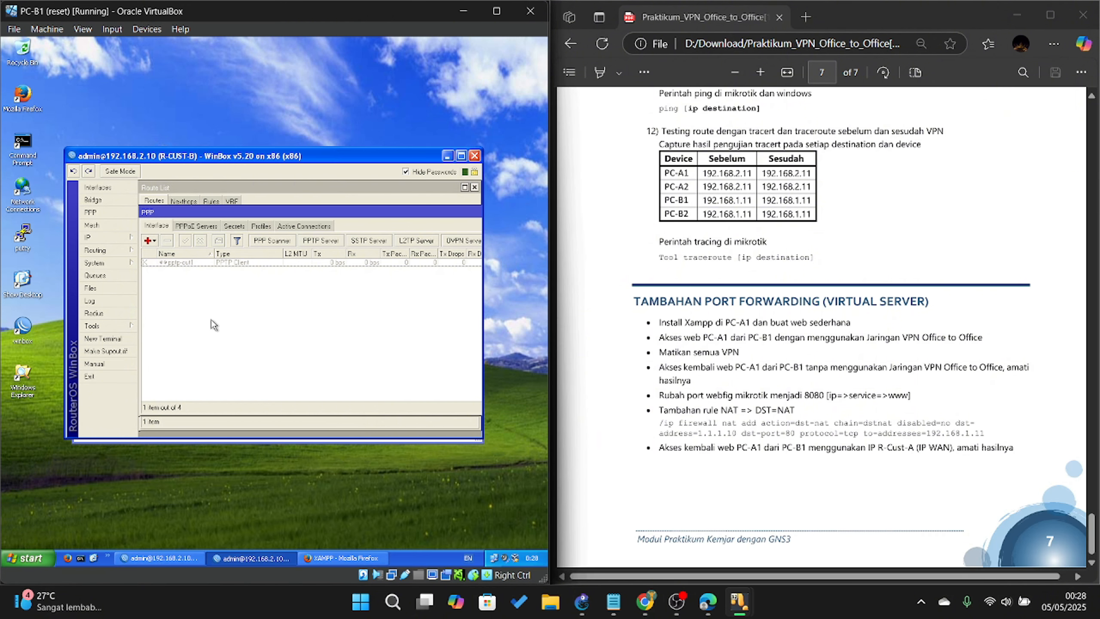
{"action": "left_click", "coordinate": [329, 559]}
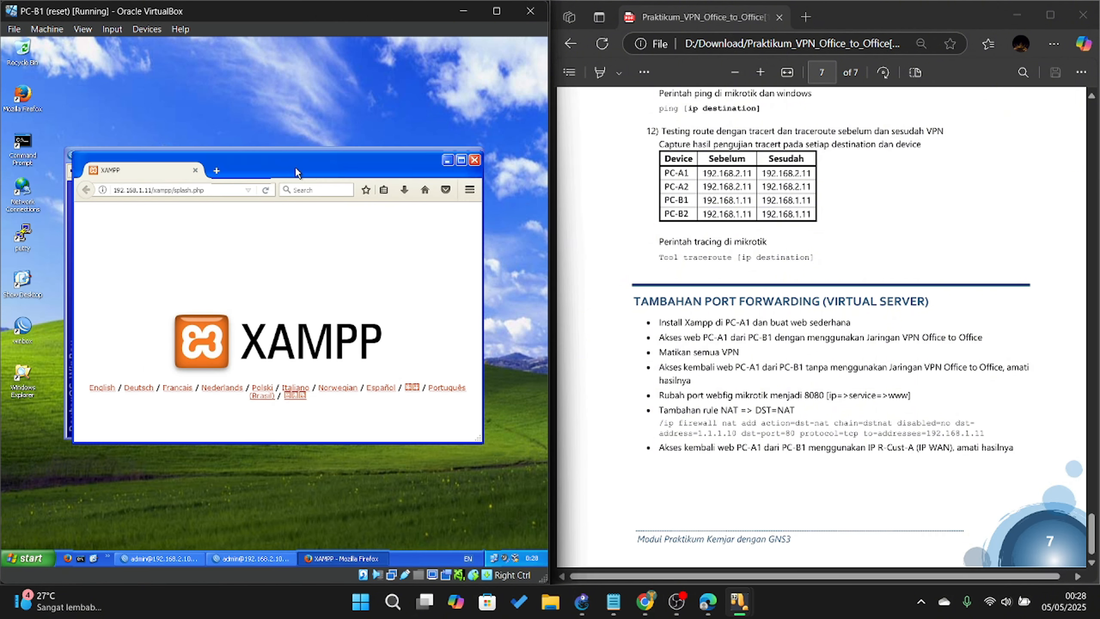
{"action": "left_click", "coordinate": [216, 170]}
{"action": "type", "text": "192.168.1.11/"}
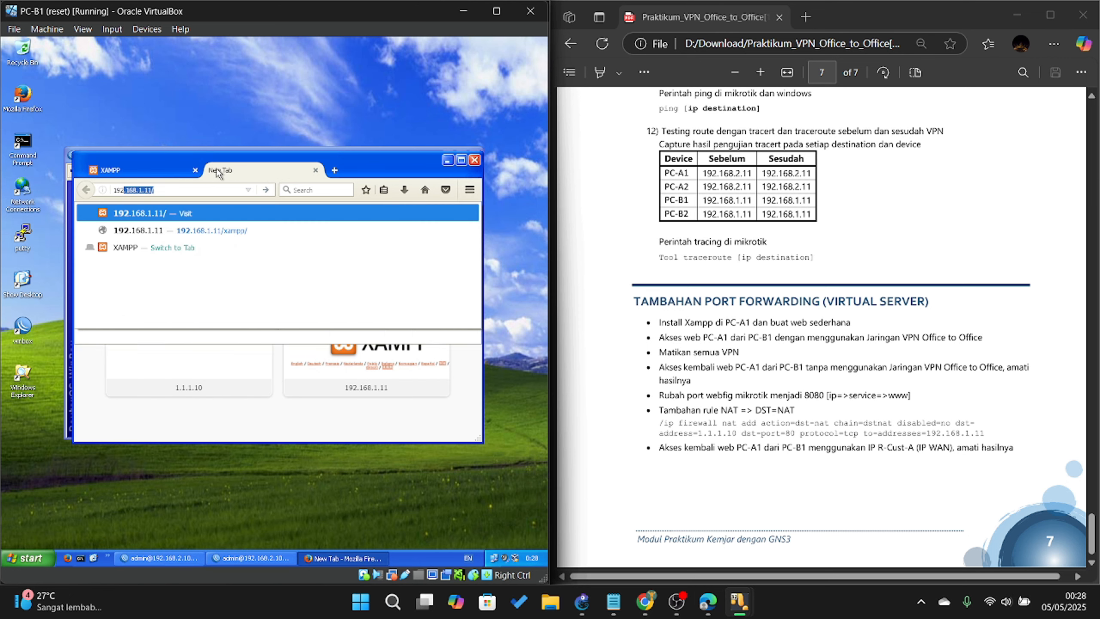
{"action": "key", "text": "Return"}
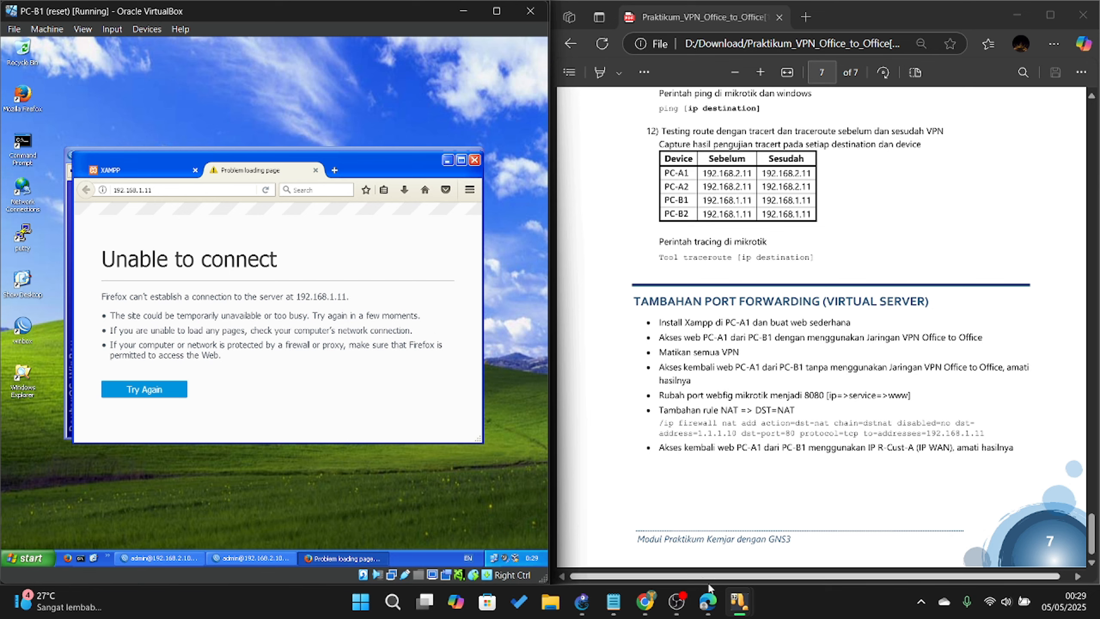
Switch to PC-A1 and set the port of R-CUST-A's www service to 8080 in the IP service list
{"action": "mouse_move", "coordinate": [739, 601]}
{"action": "left_click", "coordinate": [771, 544]}
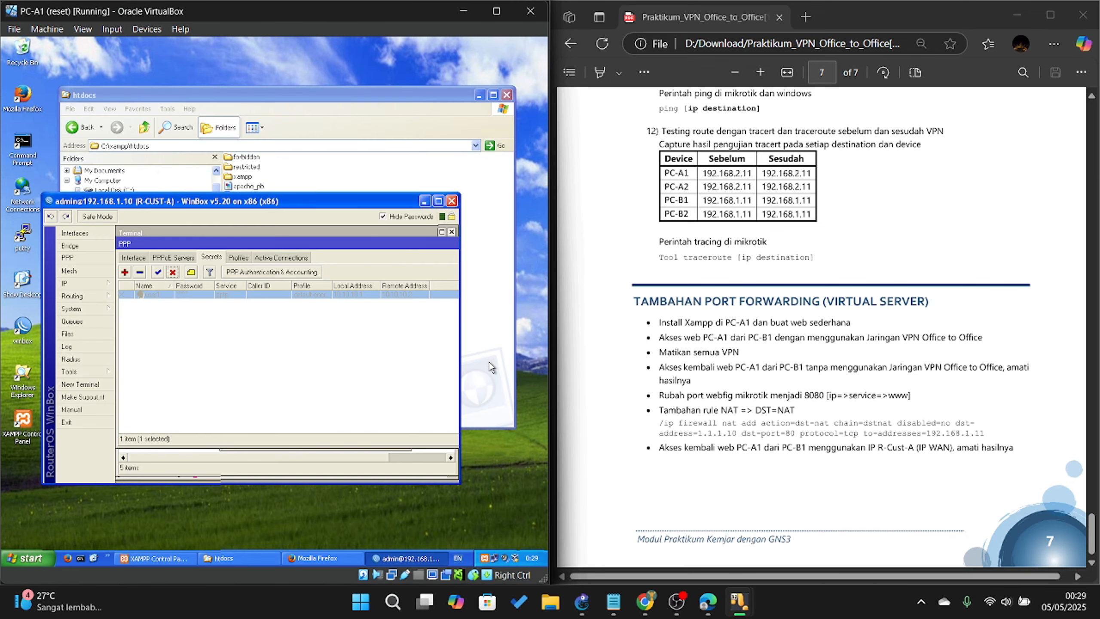
{"action": "left_click", "coordinate": [86, 282]}
{"action": "left_click", "coordinate": [170, 480]}
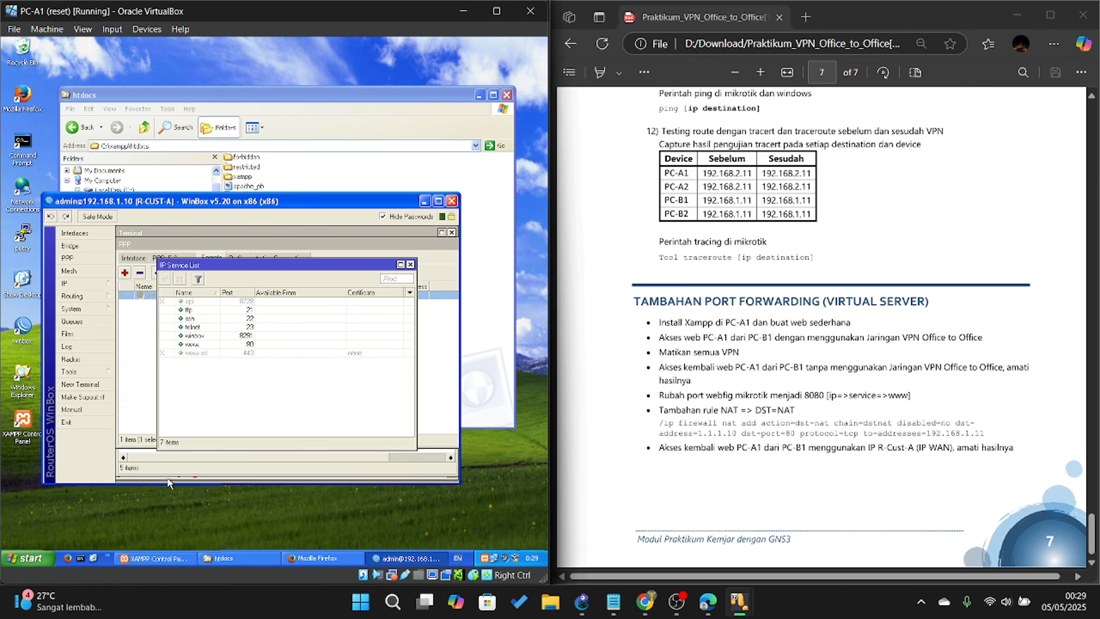
{"action": "double_click", "coordinate": [236, 344]}
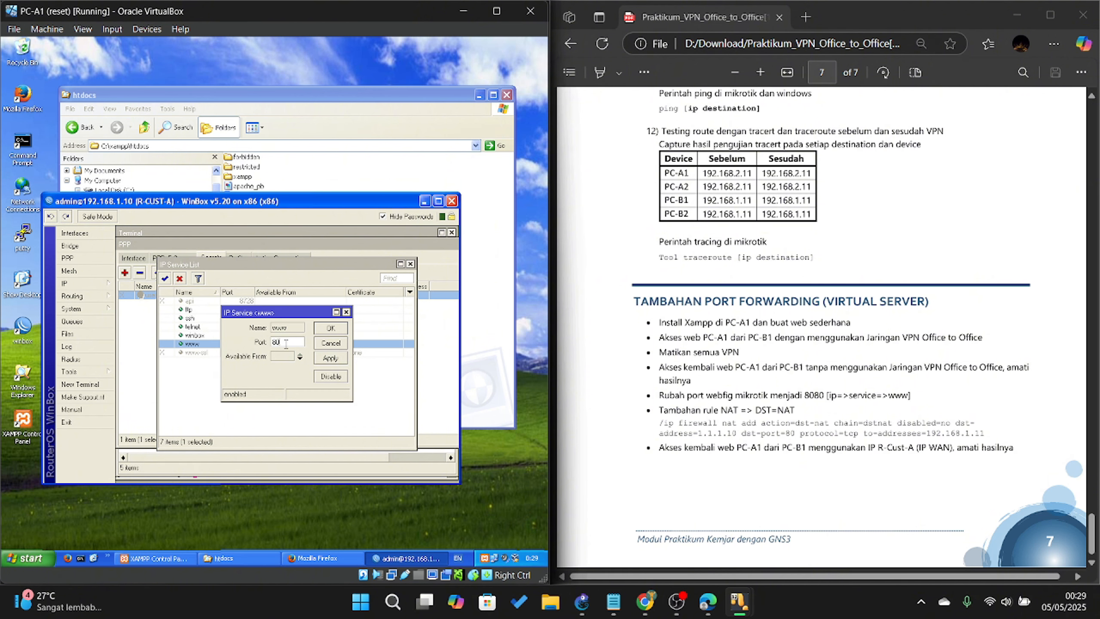
{"action": "type", "text": "80"}
{"action": "left_click", "coordinate": [338, 329]}
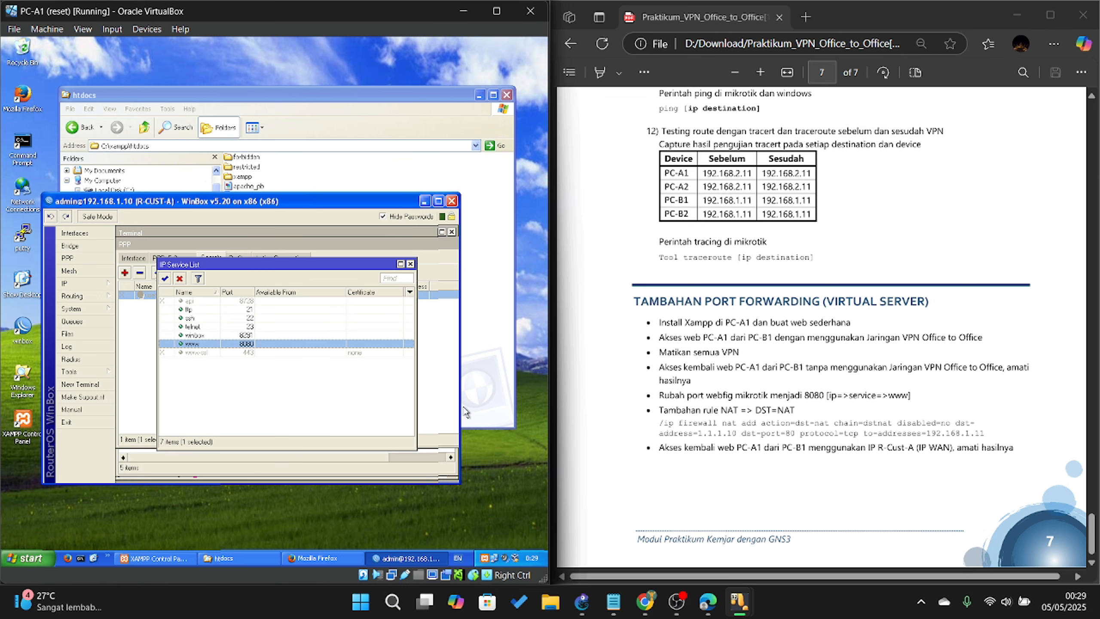
In a new R-CUST-A terminal, begin the command "ip firewall nat add action=dst-nat chain=dstnat disabled=no dst-address=1.1.1.10"
{"action": "left_click", "coordinate": [94, 385]}
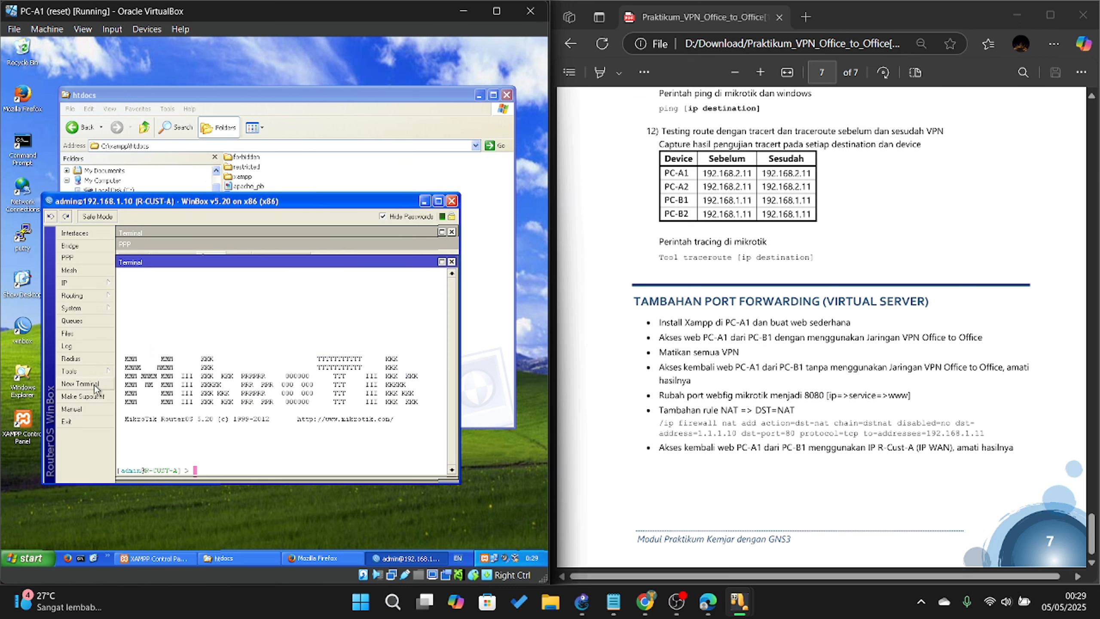
{"action": "type", "text": "ip firewall nat add "}
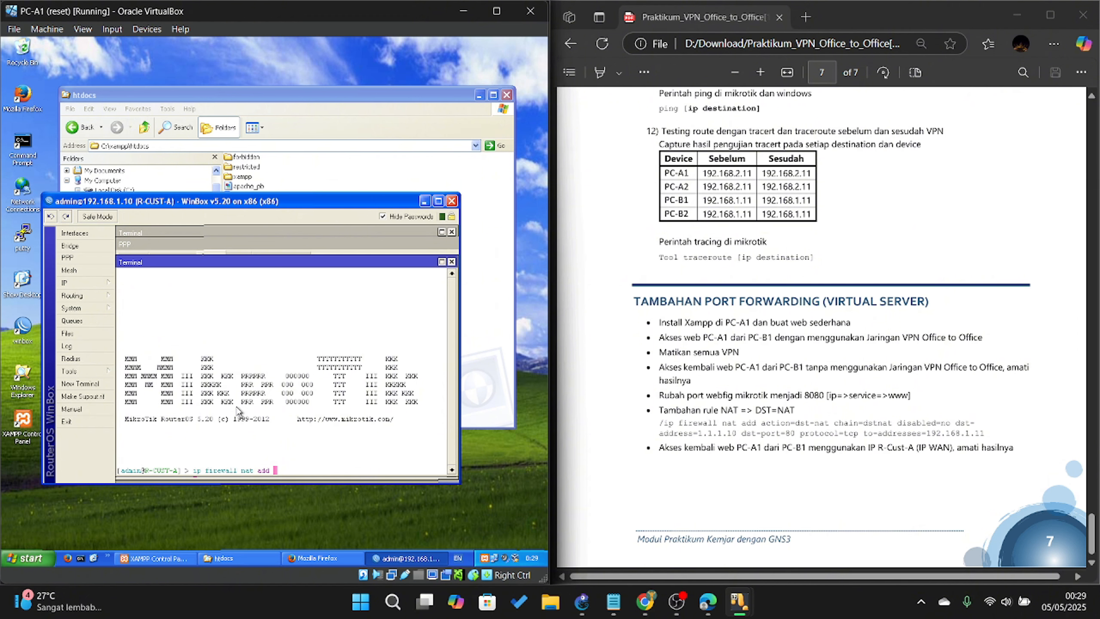
{"action": "type", "text": "action=dst-nat chain=dstnat disabled=no ds"}
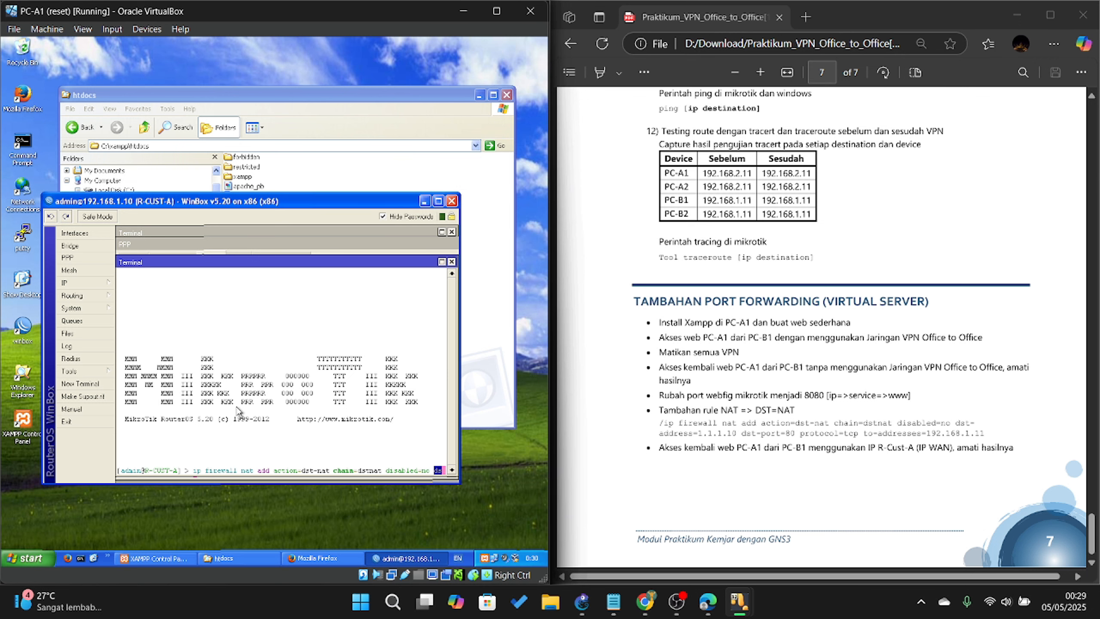
{"action": "type", "text": "t"}
{"action": "type", "text": "-a"}
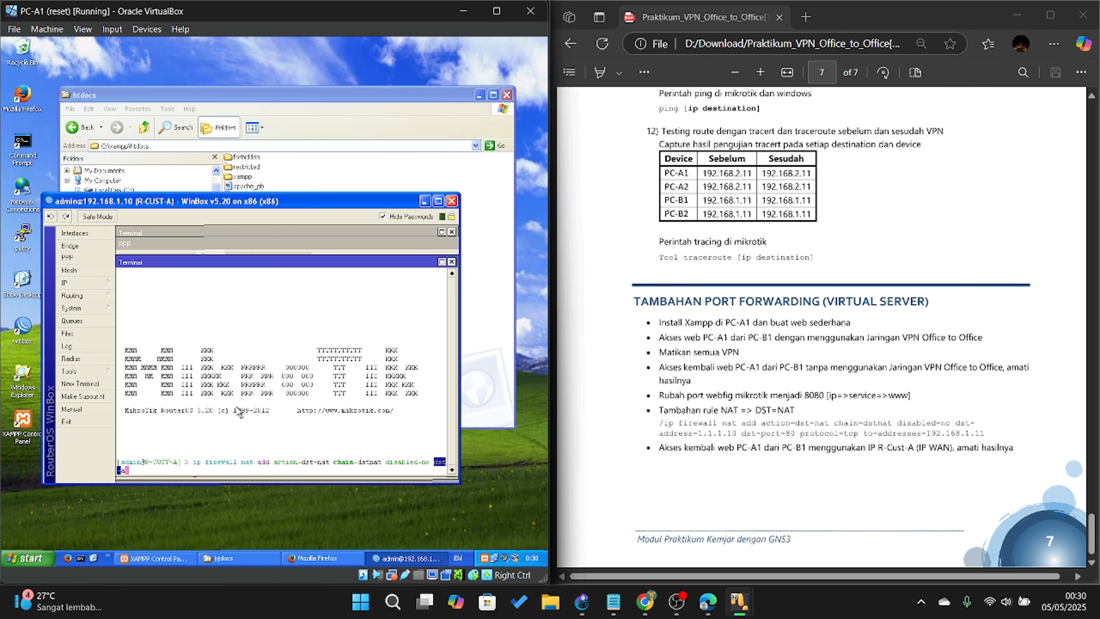
{"action": "type", "text": "ddress1.1.1.10"}
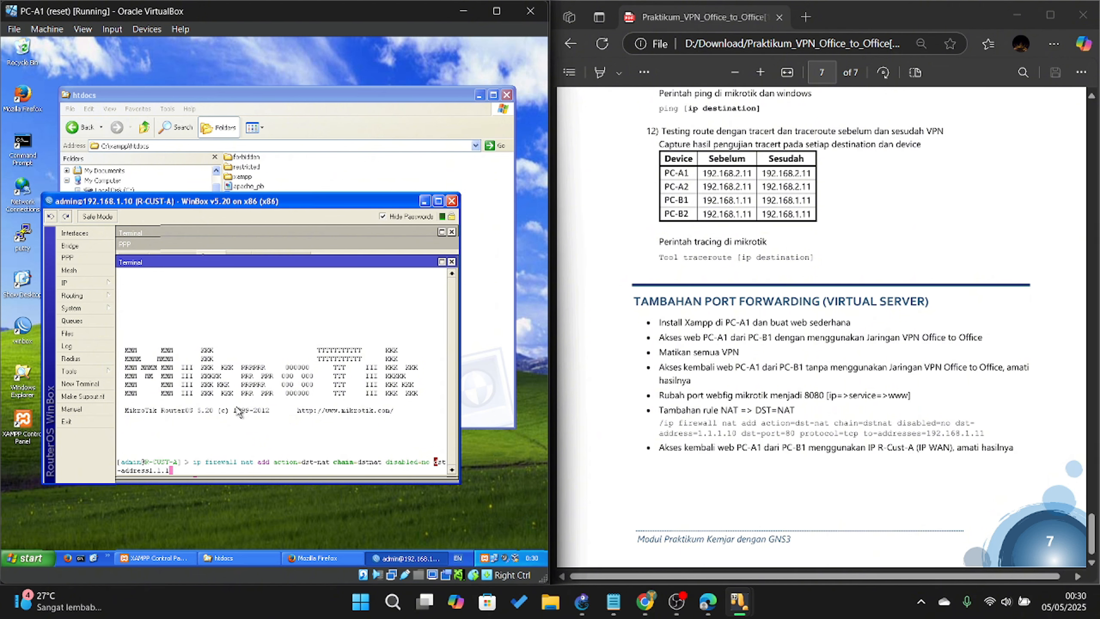
{"action": "key", "text": "BackSpace"}
{"action": "key", "text": "BackSpace"}
{"action": "key", "text": "BackSpace"}
{"action": "key", "text": "BackSpace"}
{"action": "key", "text": "BackSpace"}
{"action": "key", "text": "BackSpace"}
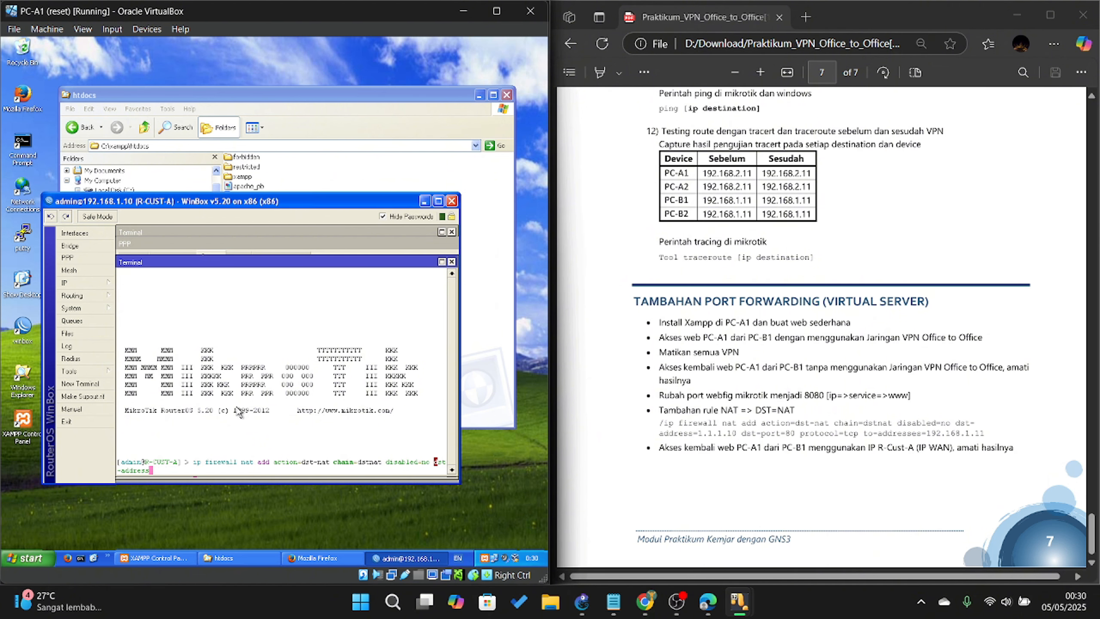
{"action": "type", "text": "-"}
{"action": "type", "text": "1.1.1."}
{"action": "type", "text": "10"}
Complete the NAT command with dst-port=80 protocol=tcp to-addresses=192.168.1.11, compare it with the module, and run it
{"action": "type", "text": " ds"}
{"action": "type", "text": "t-po"}
{"action": "type", "text": "rt-"}
{"action": "type", "text": "80"}
{"action": "type", "text": " protocol="}
{"action": "type", "text": "tcp"}
{"action": "type", "text": " to-"}
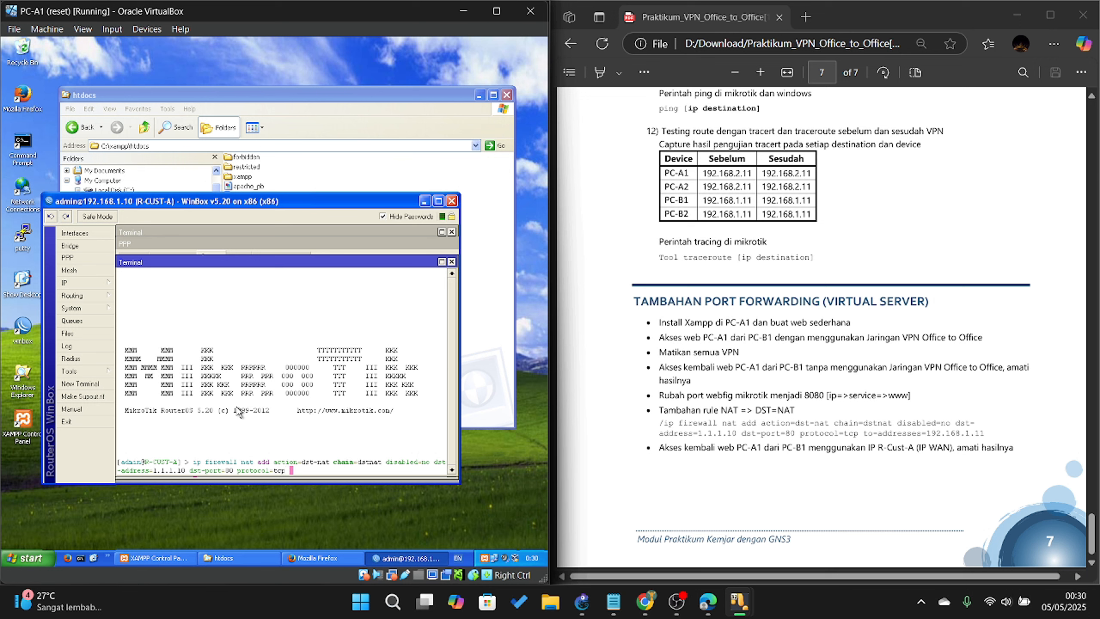
{"action": "type", "text": "addresses=192.168.1.11"}
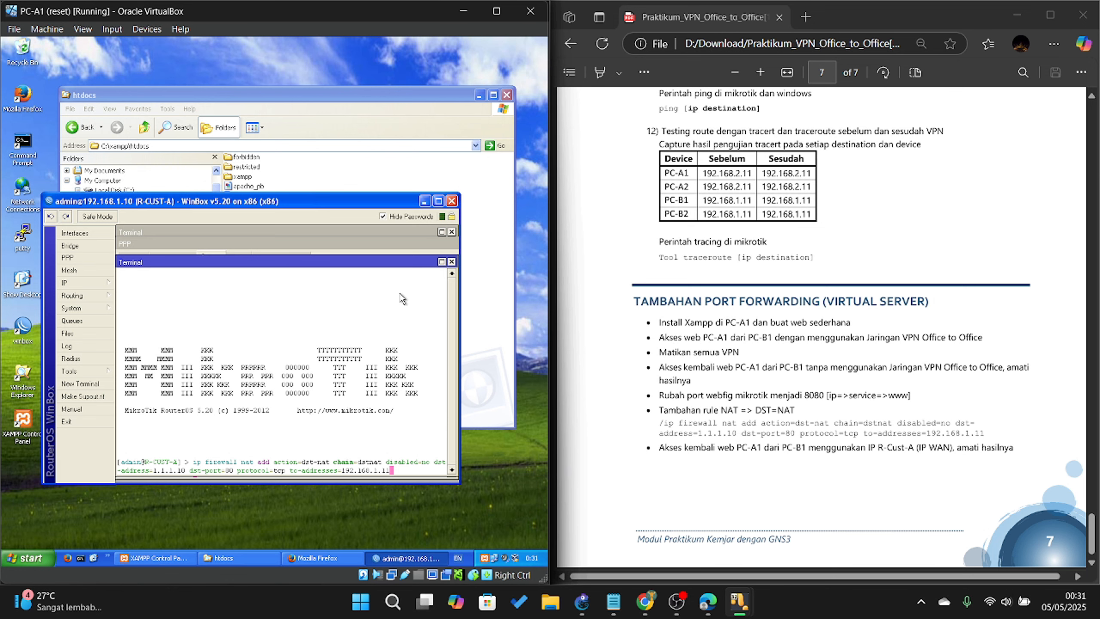
{"action": "left_click_drag", "start_coordinate": [325, 208], "coordinate": [348, 226]}
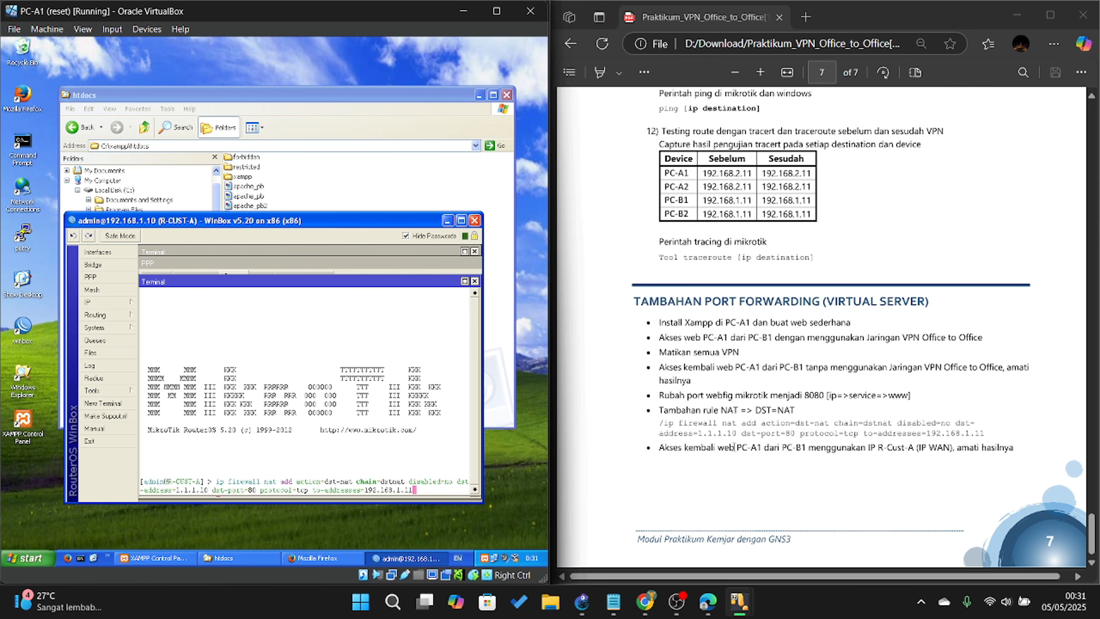
{"action": "left_click_drag", "start_coordinate": [737, 433], "coordinate": [699, 433]}
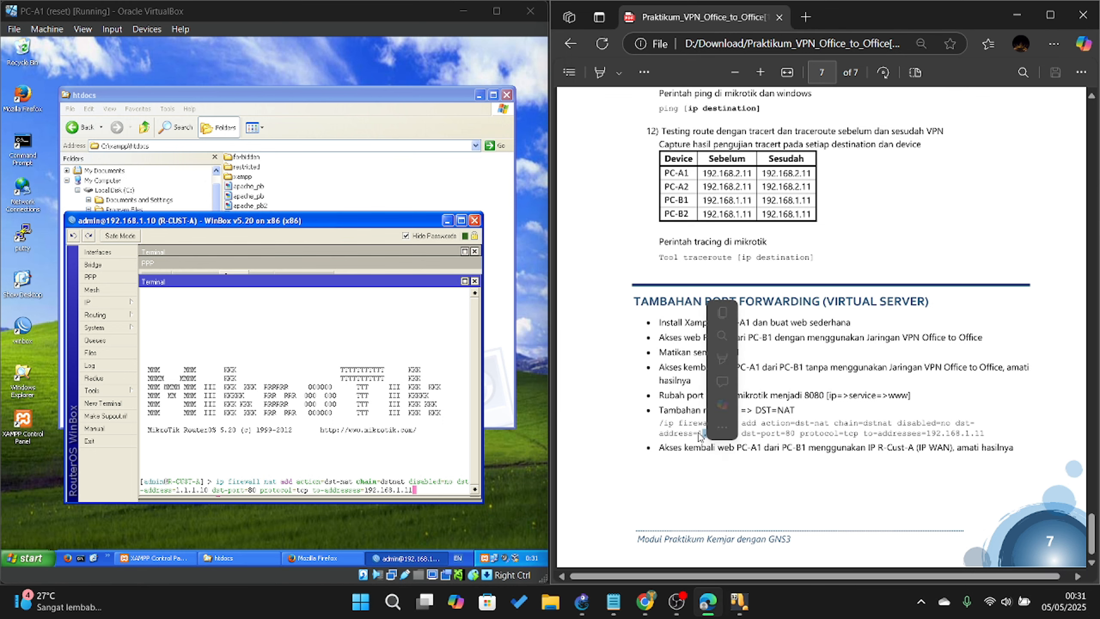
{"action": "left_click", "coordinate": [431, 492]}
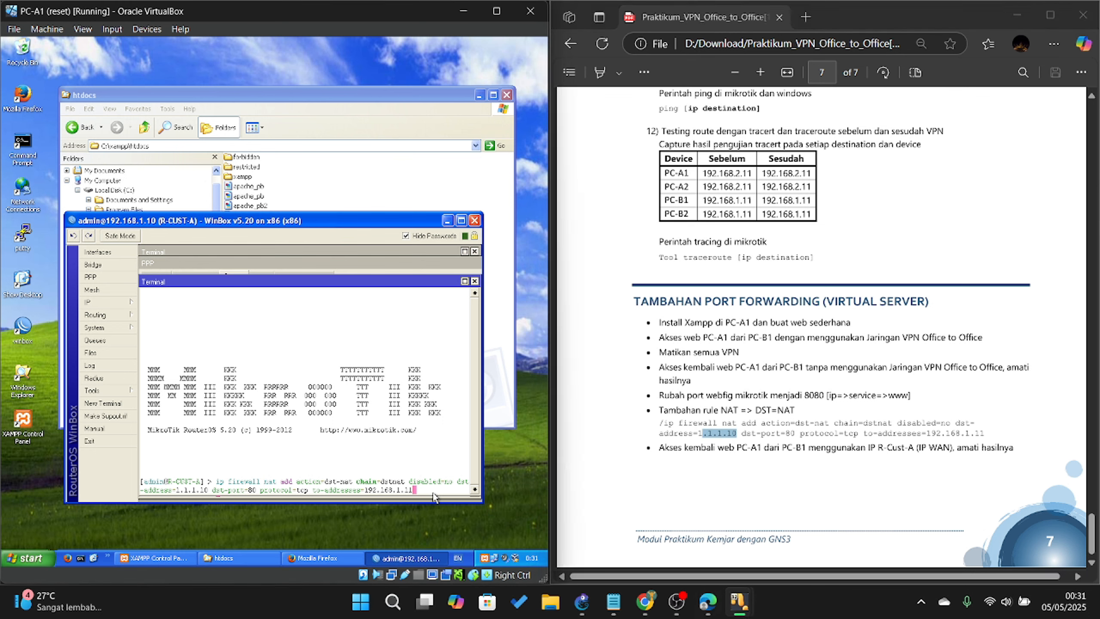
{"action": "key", "text": "Return"}
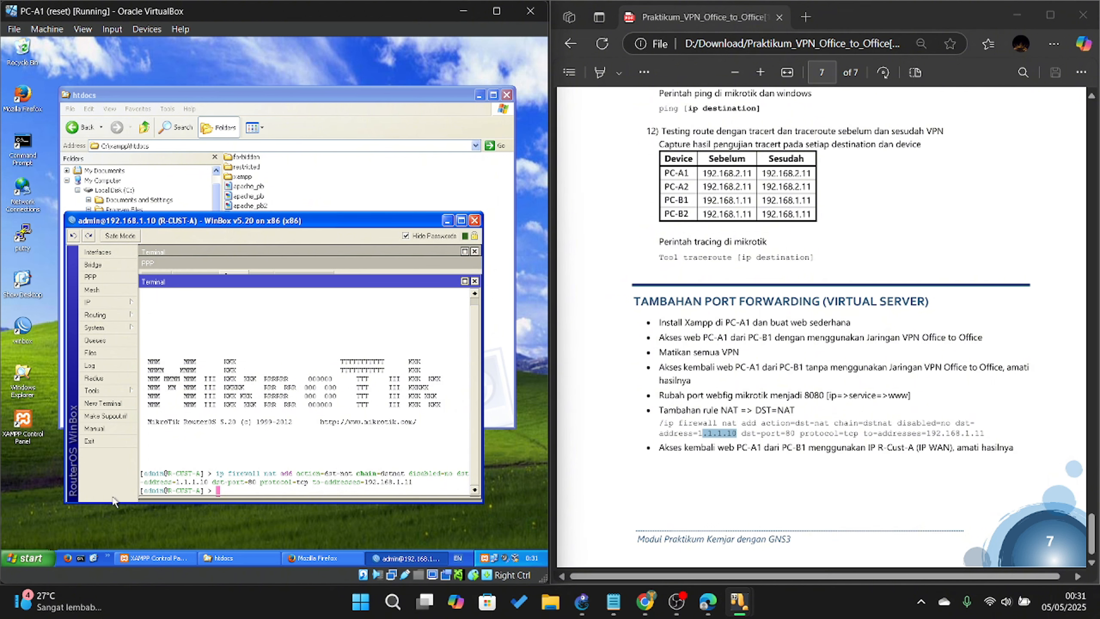
Check the general and action settings of the new dstnat rule in R-CUST-A's firewall NAT list
{"action": "left_click", "coordinate": [105, 302]}
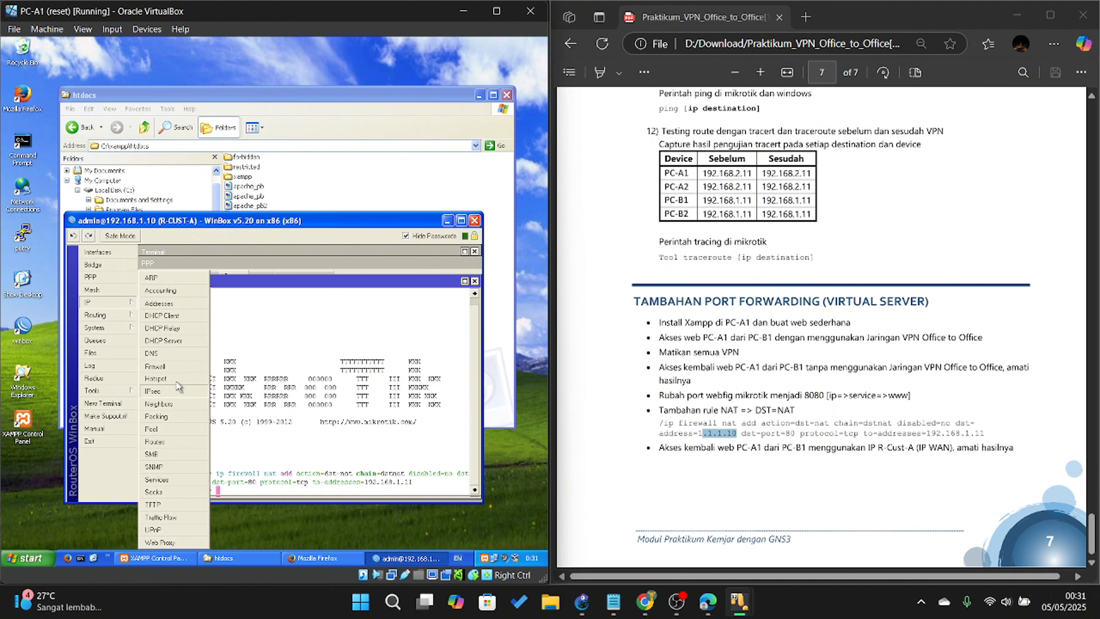
{"action": "left_click", "coordinate": [155, 366]}
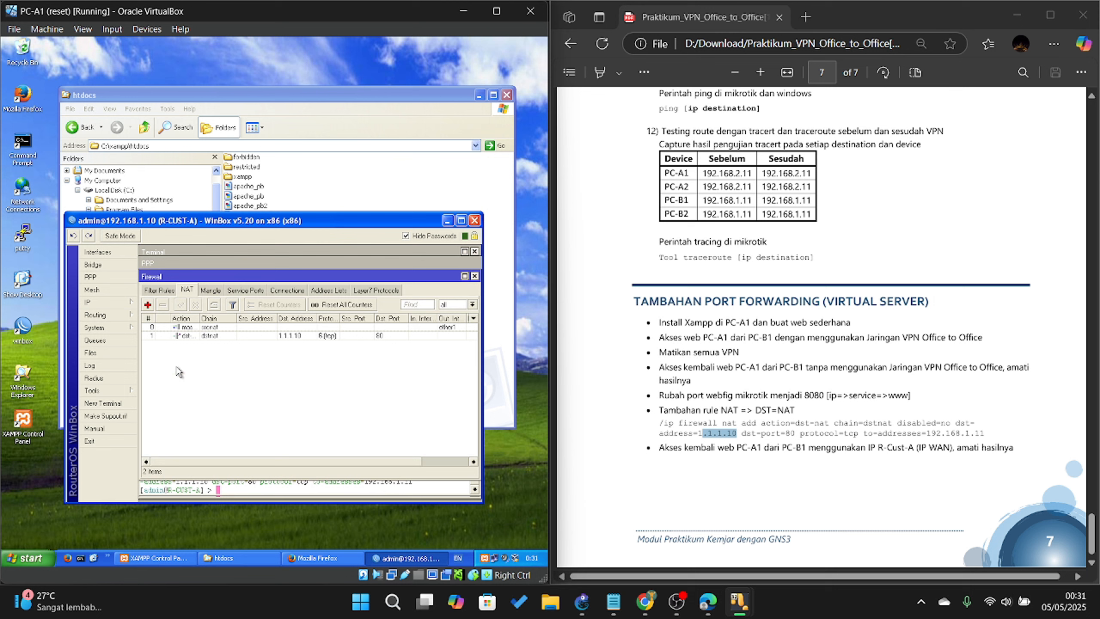
{"action": "double_click", "coordinate": [291, 336]}
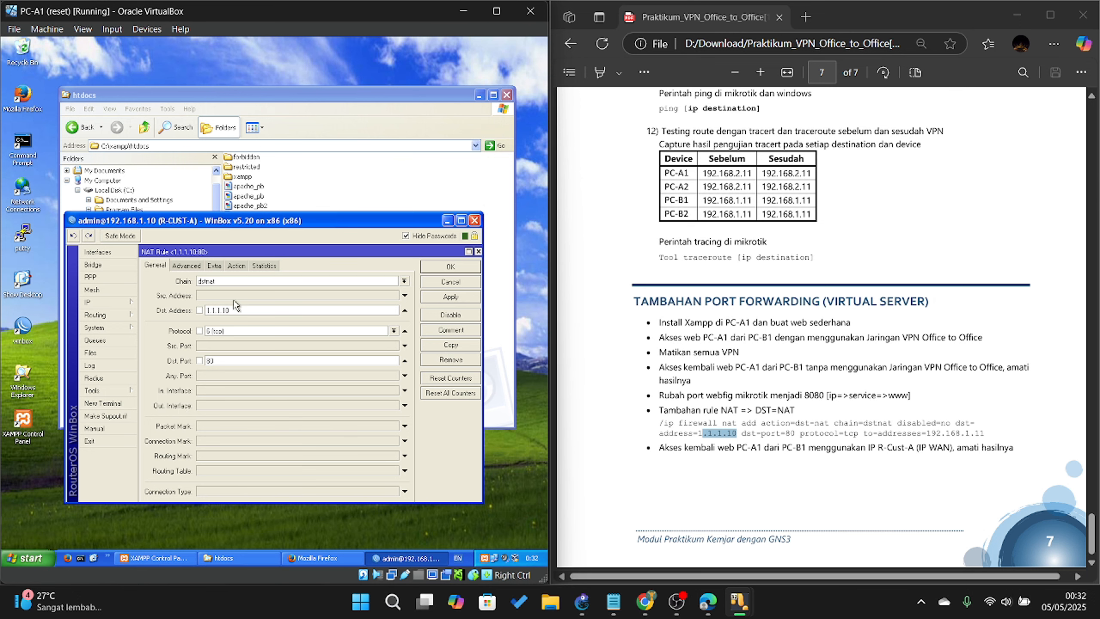
{"action": "left_click", "coordinate": [236, 266]}
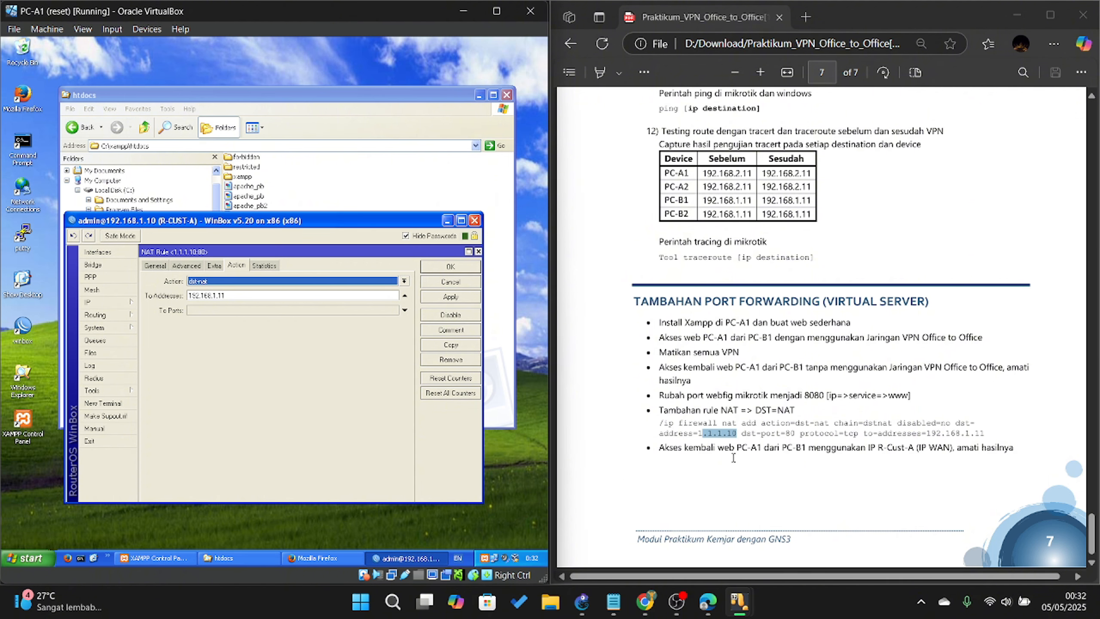
Switch to PC-B1 and try loading 192.168.1.11/xampp/ in a new Firefox tab
{"action": "mouse_move", "coordinate": [741, 598]}
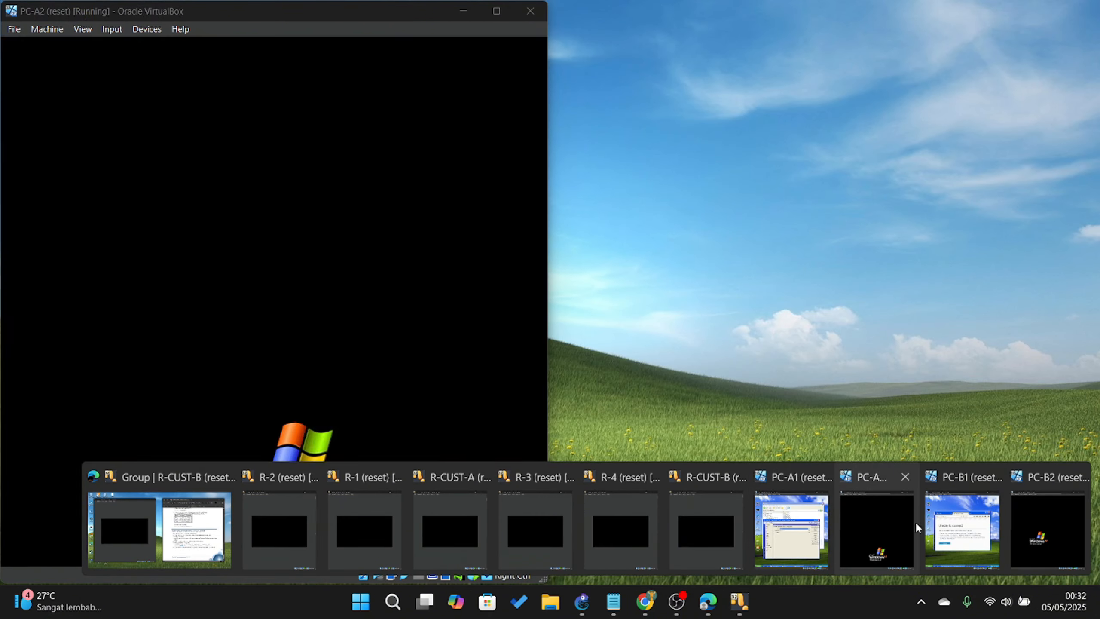
{"action": "left_click", "coordinate": [962, 531]}
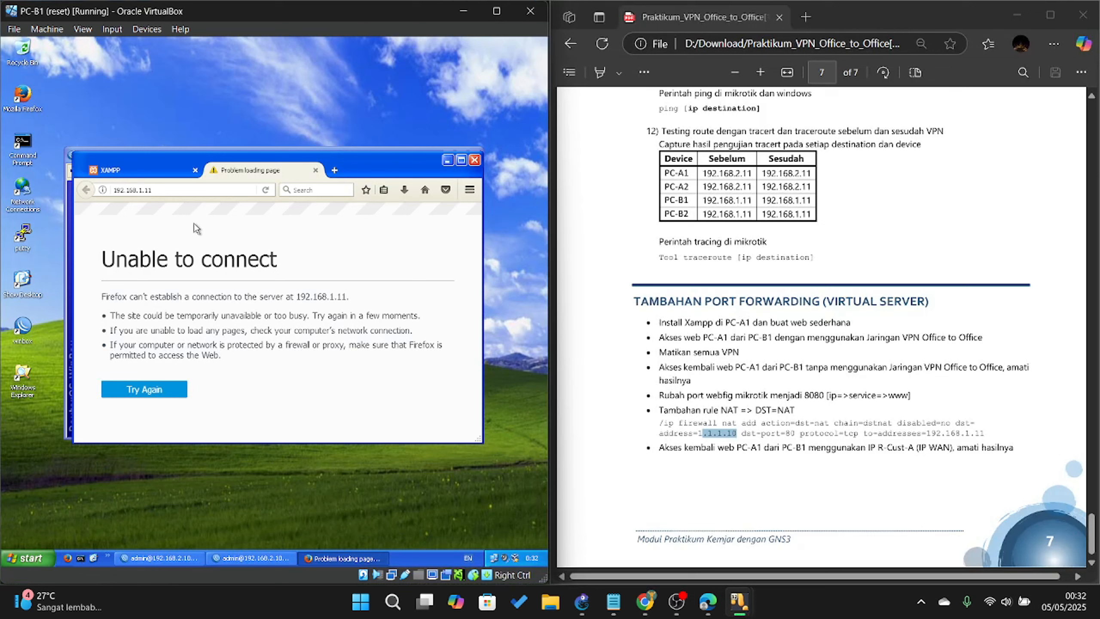
{"action": "left_click", "coordinate": [335, 171]}
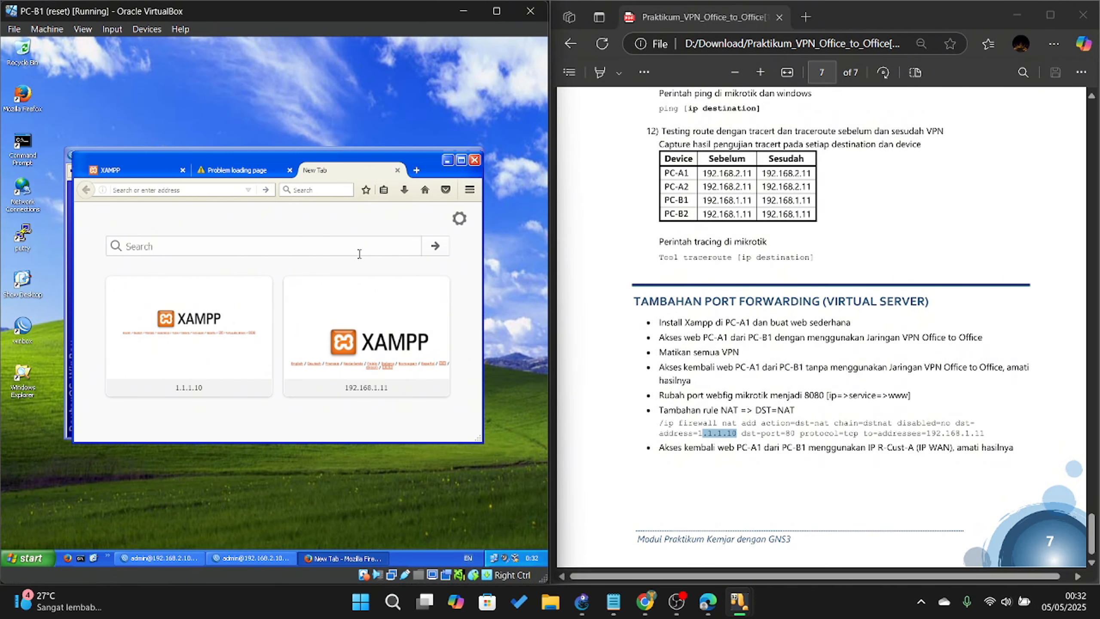
{"action": "left_click", "coordinate": [155, 196]}
{"action": "left_click", "coordinate": [149, 217]}
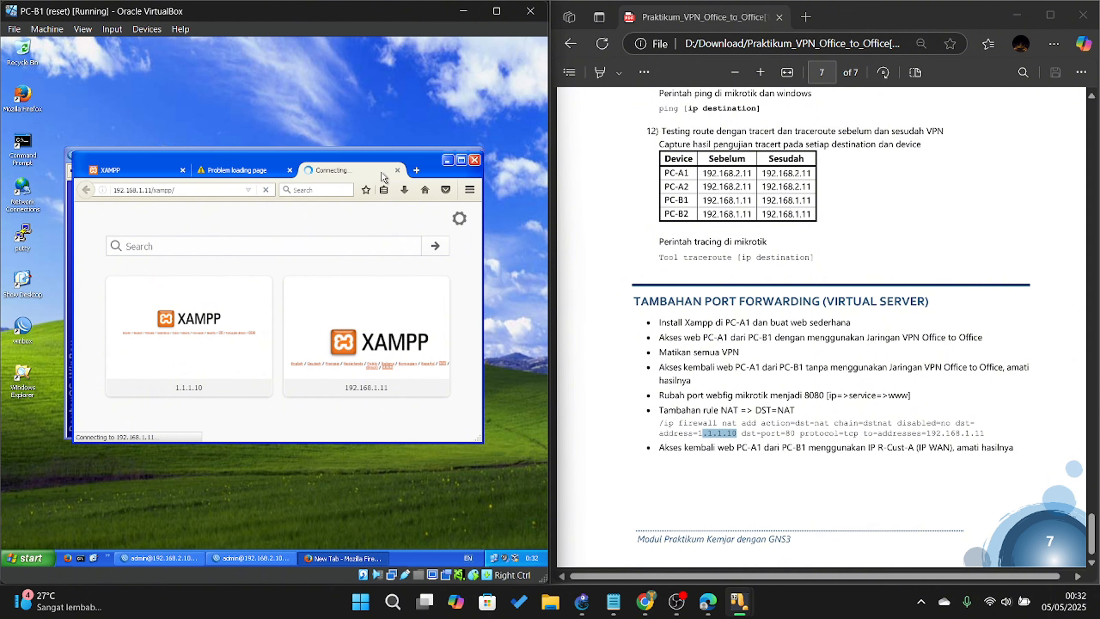
Test the port forwarding by loading R-CUST-A's WAN address 1.1.1.10 in another new Firefox tab
{"action": "left_click", "coordinate": [417, 170]}
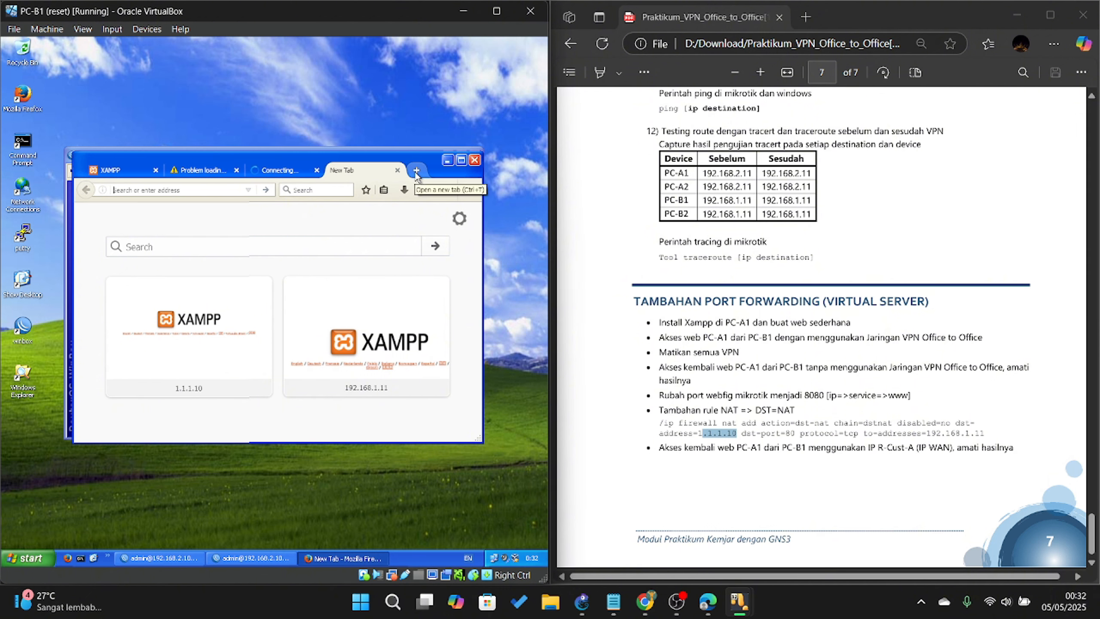
{"action": "type", "text": "1.1.1.10/"}
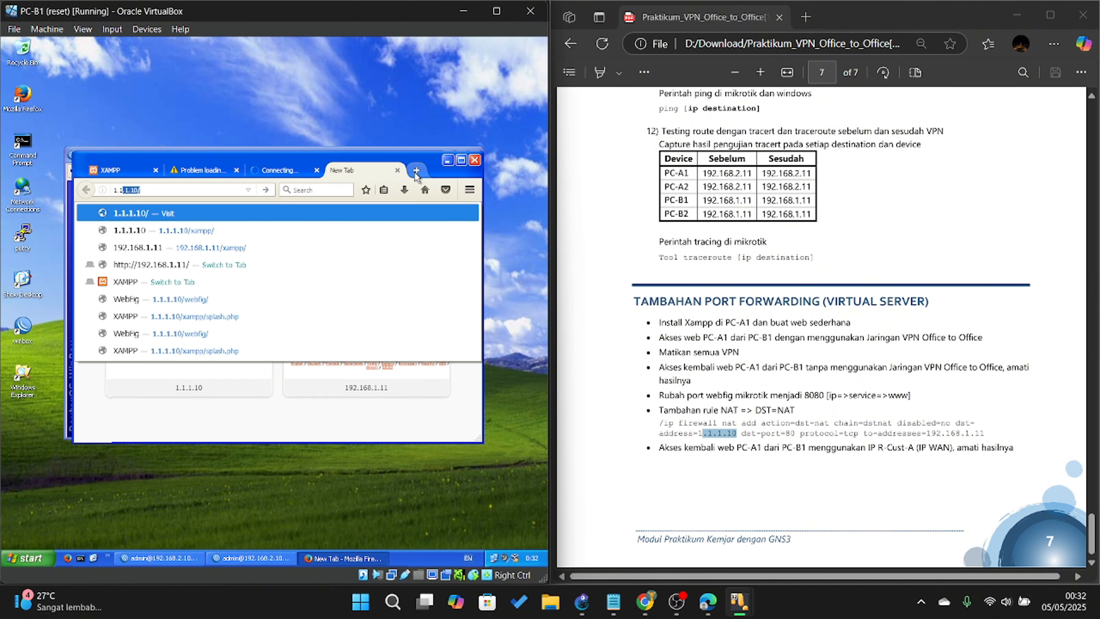
{"action": "key", "text": "Return"}
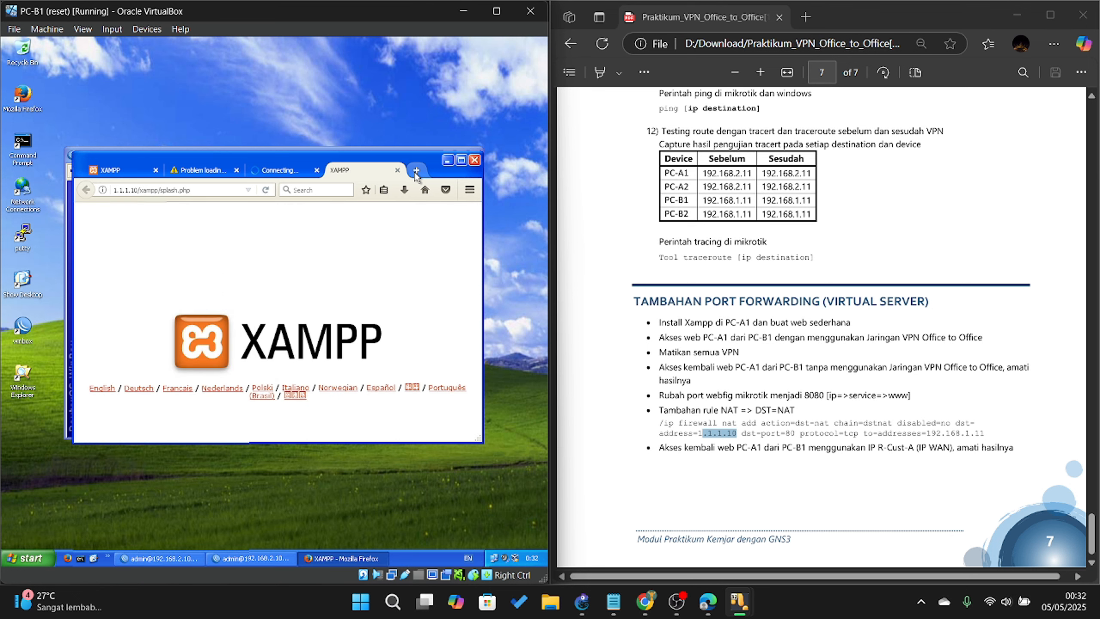